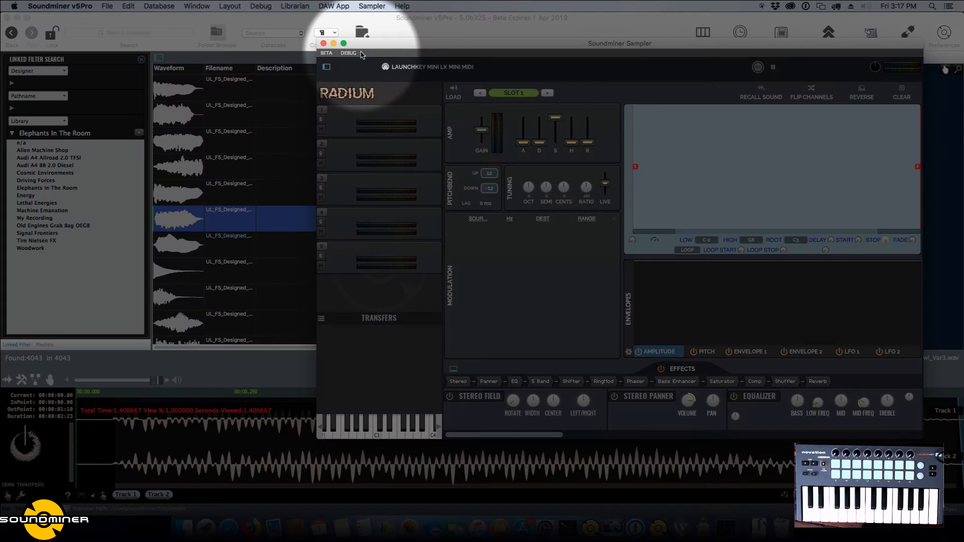
left_click(348, 53)
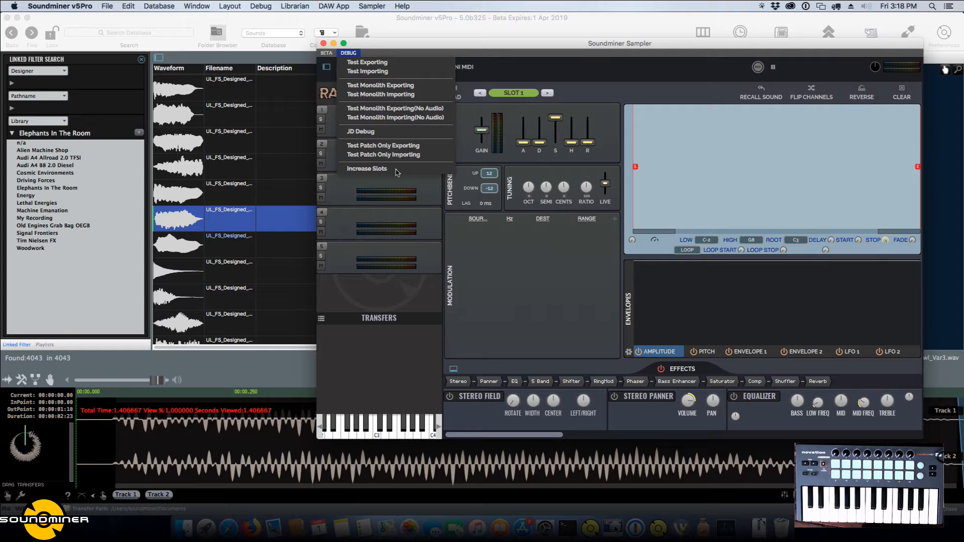
left_click(453, 44)
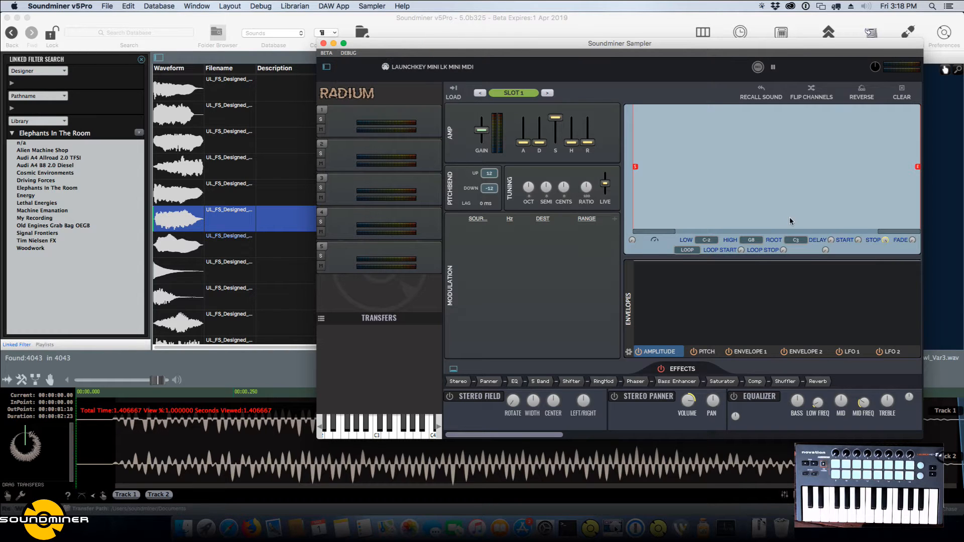
Search the database for "elepha" and filter the results to the Elephants In The Room library.
left_click(219, 246)
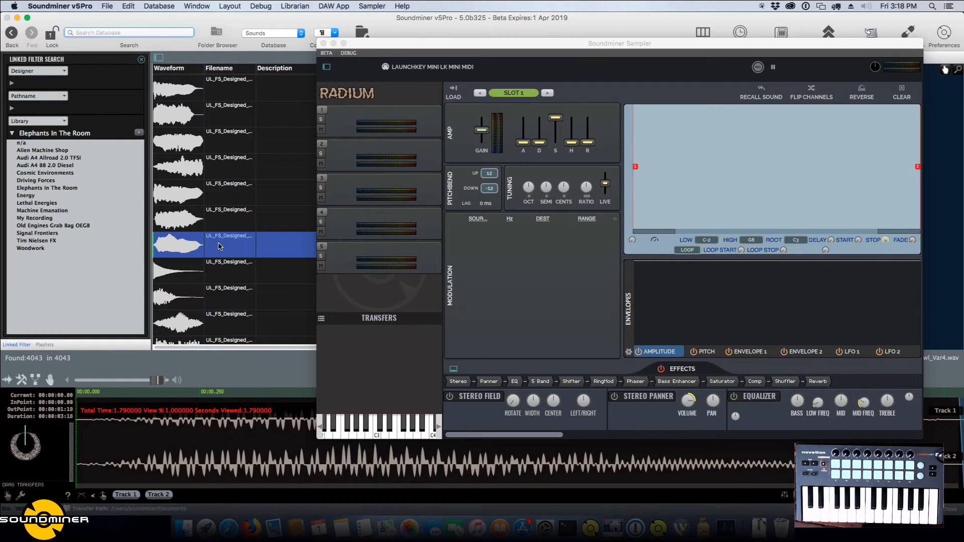
type("elepha")
key("Return")
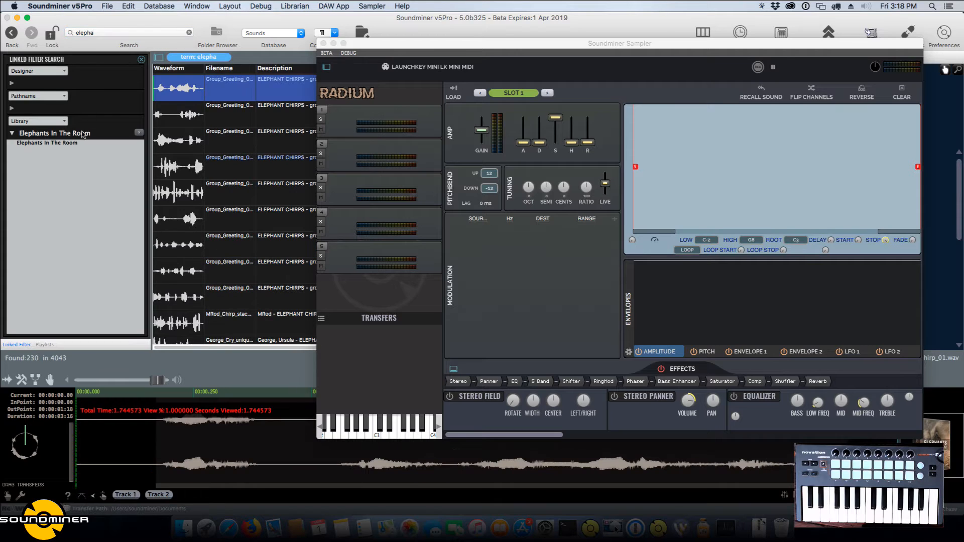
left_click(79, 144)
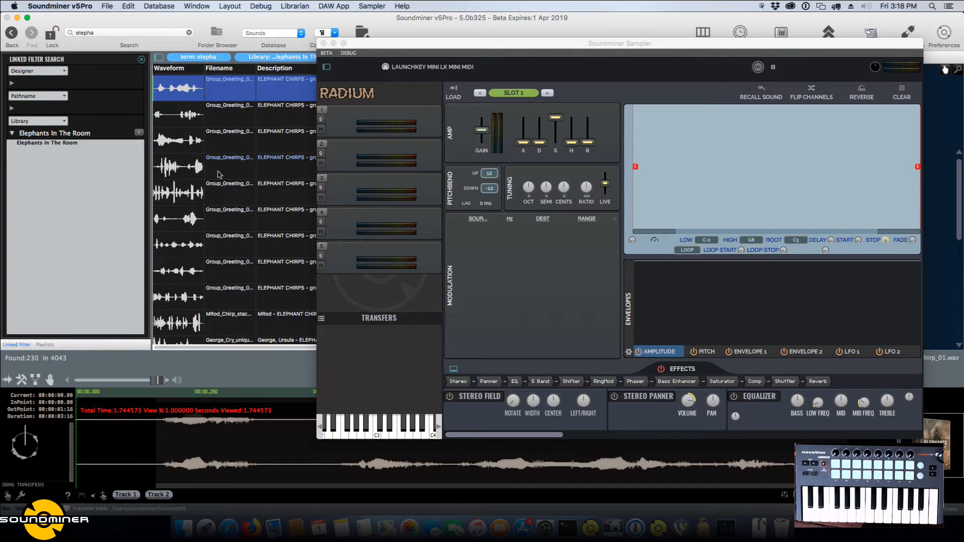
Audition the "group of elephants, blows and rumble" recording at several points and select the burst between about 29 and 30 s.
left_click(219, 198)
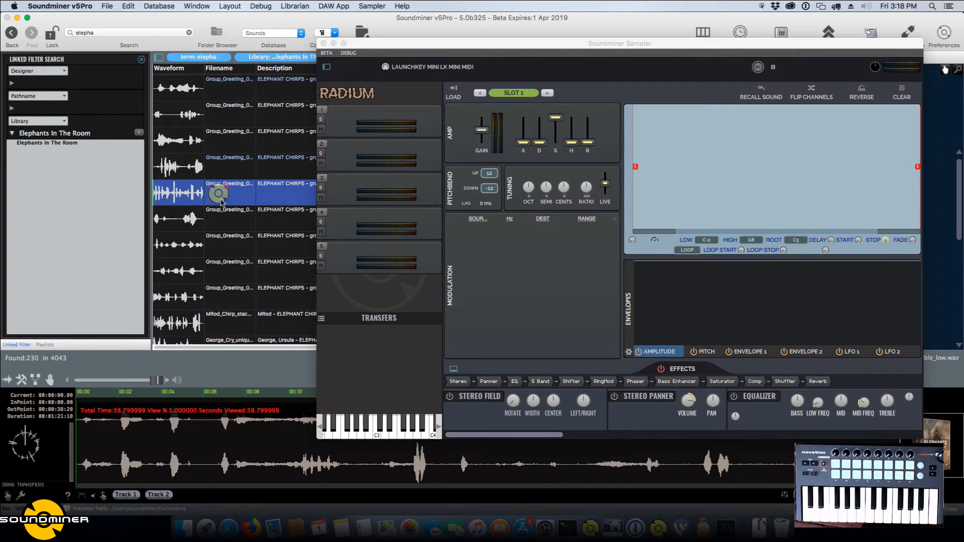
left_click(302, 477)
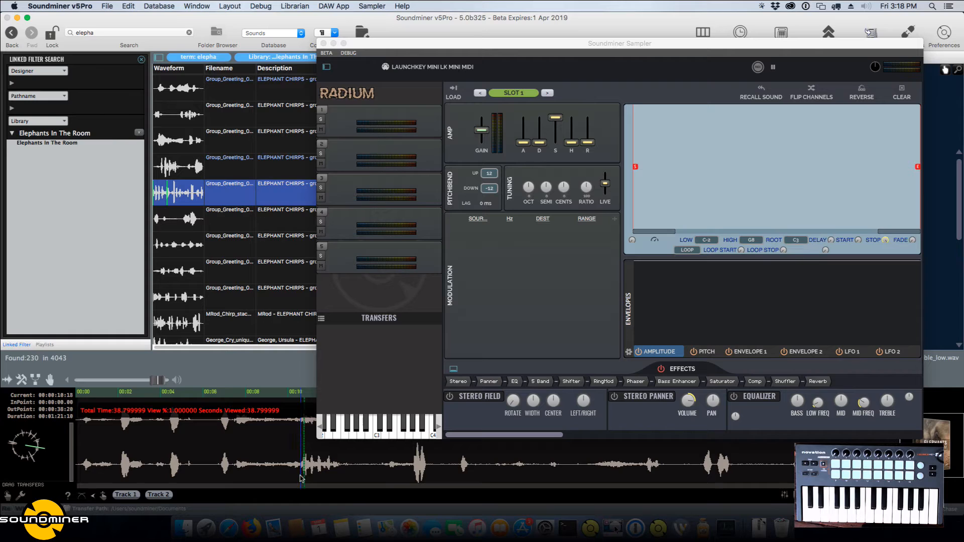
left_click(413, 469)
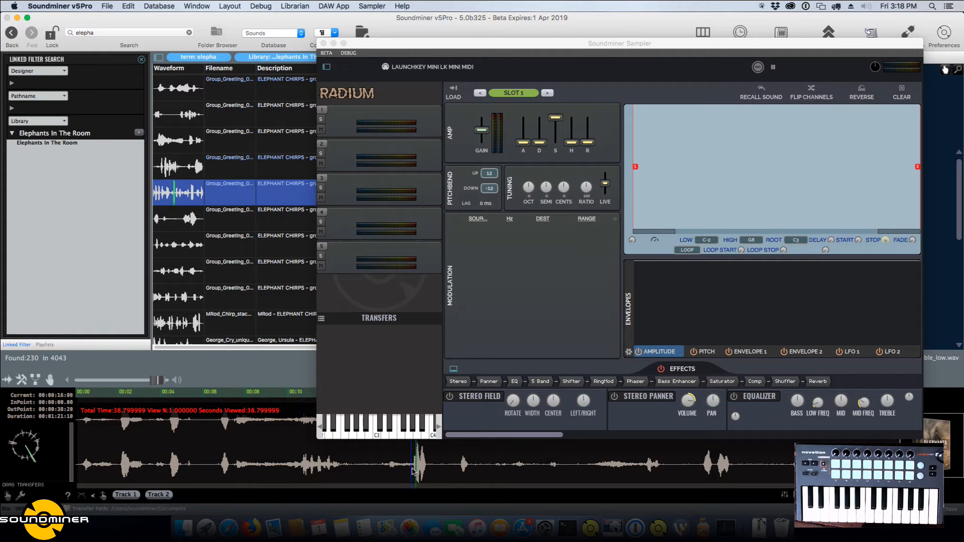
left_click(705, 470)
mouse_move(702, 463)
left_mouse_down()
mouse_move(727, 464)
mouse_move(716, 463)
left_mouse_up()
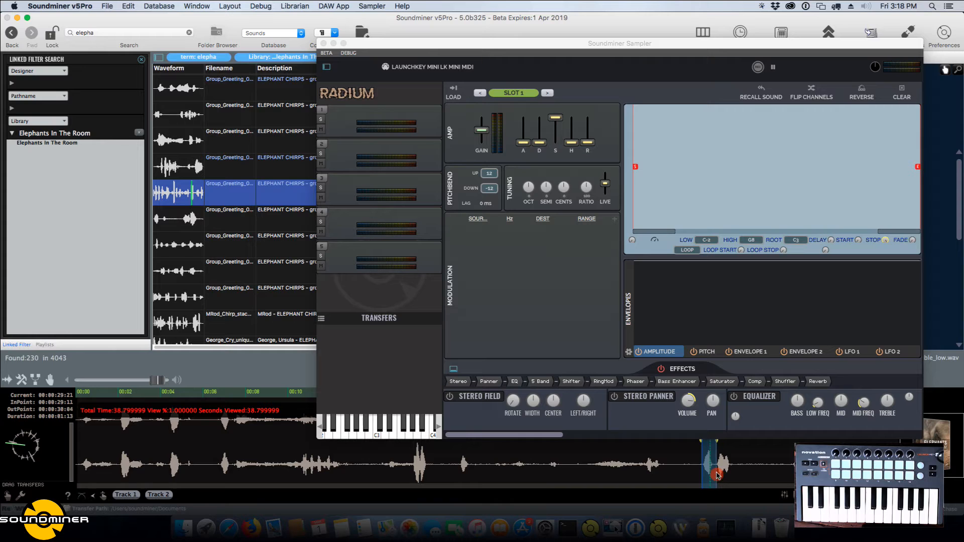
Isolate Track 2 of the elephant recording and lower its playback pitch to -45.051 %.
left_click(156, 497)
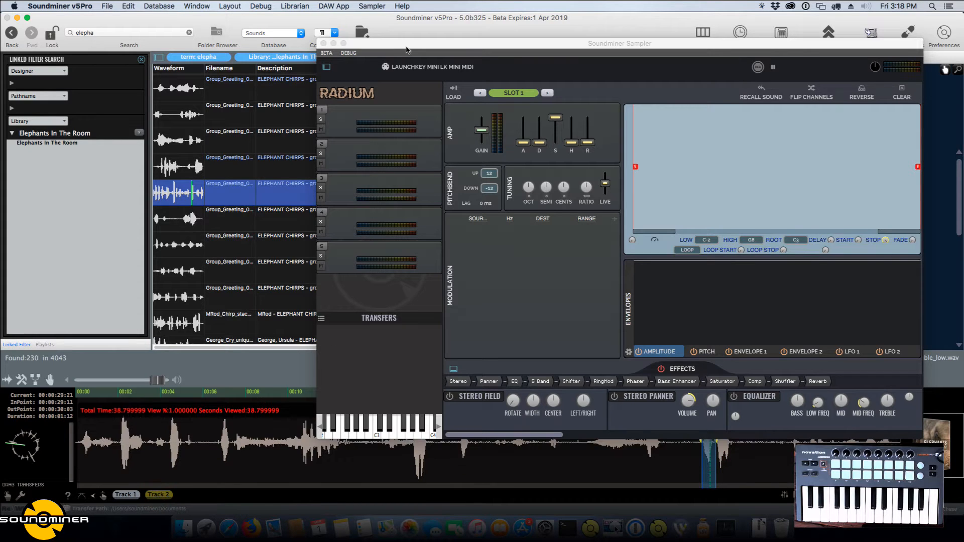
left_click_drag(407, 51, 480, 52)
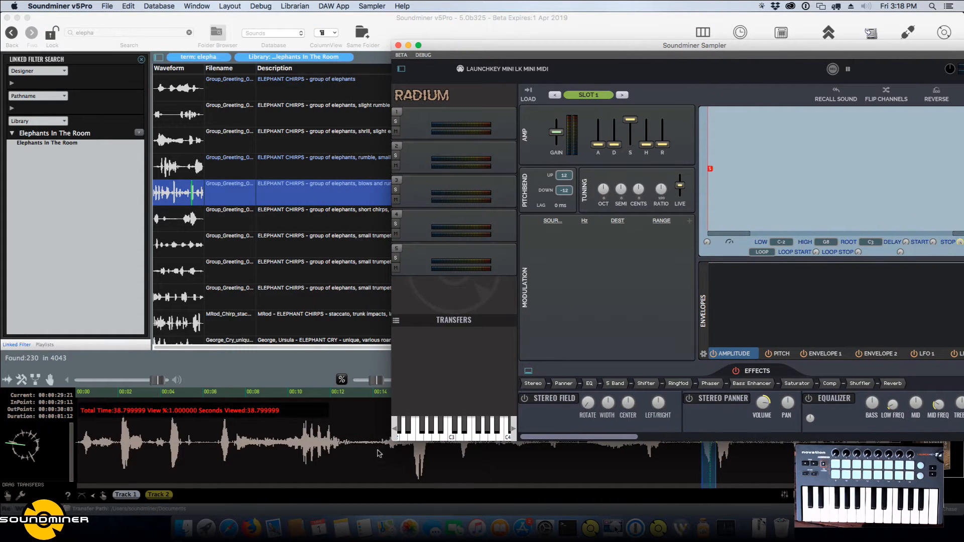
left_click(375, 380)
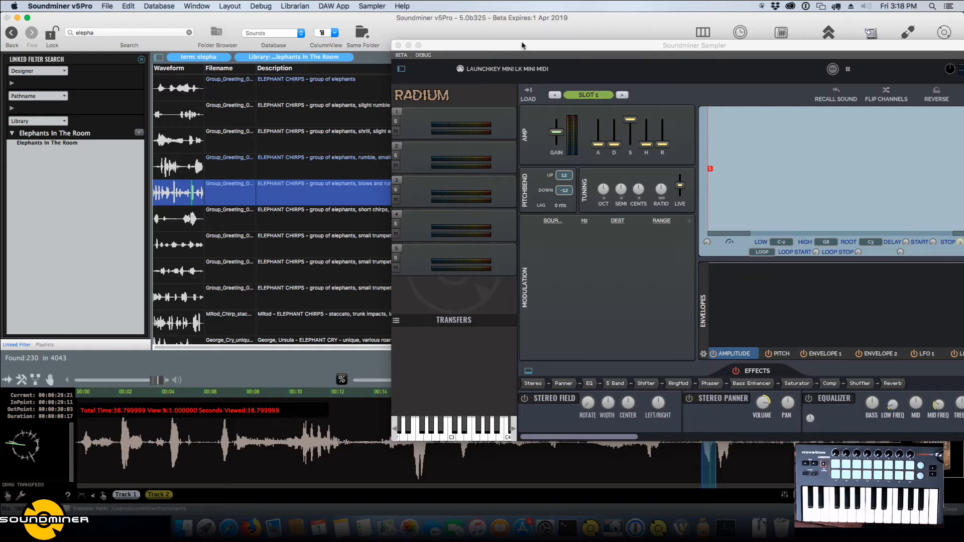
left_click_drag(522, 46, 963, 81)
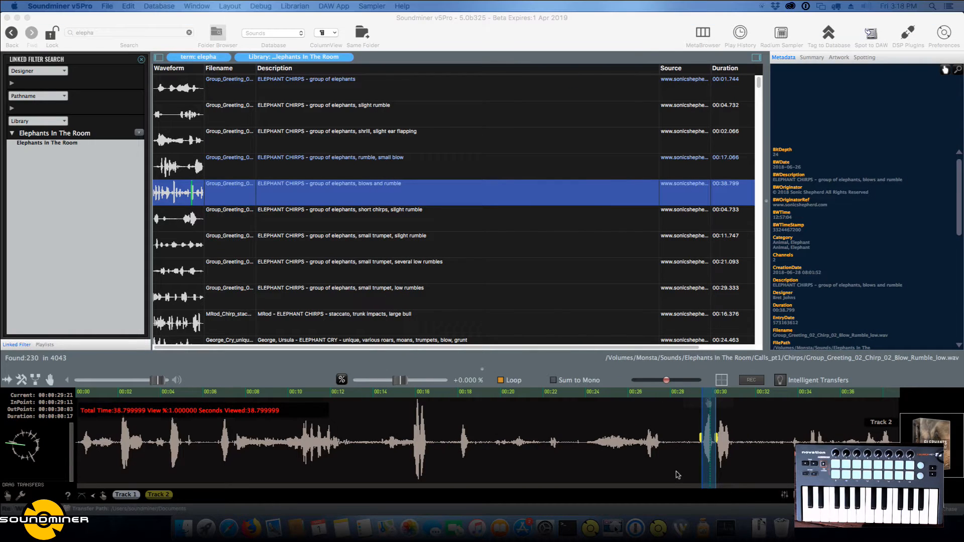
left_click(643, 19)
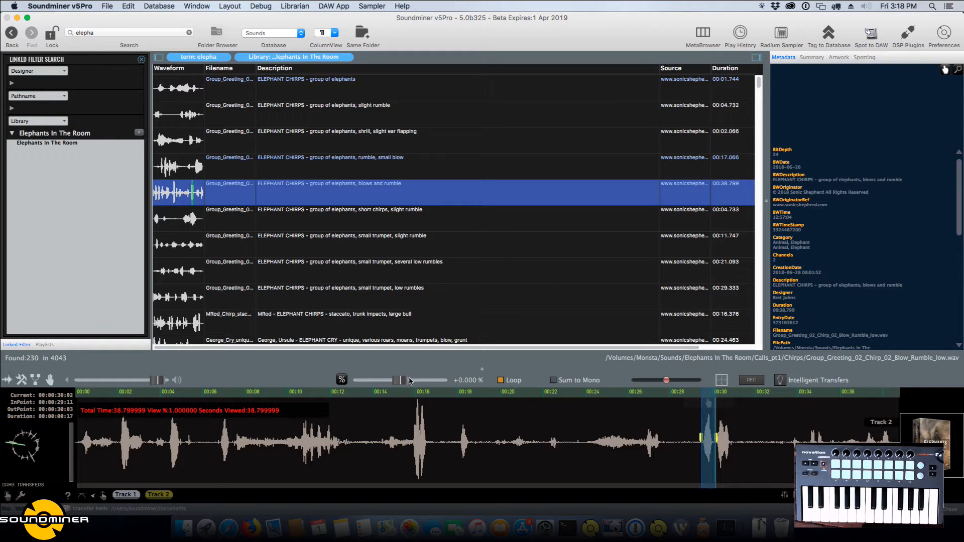
left_click_drag(399, 380, 381, 381)
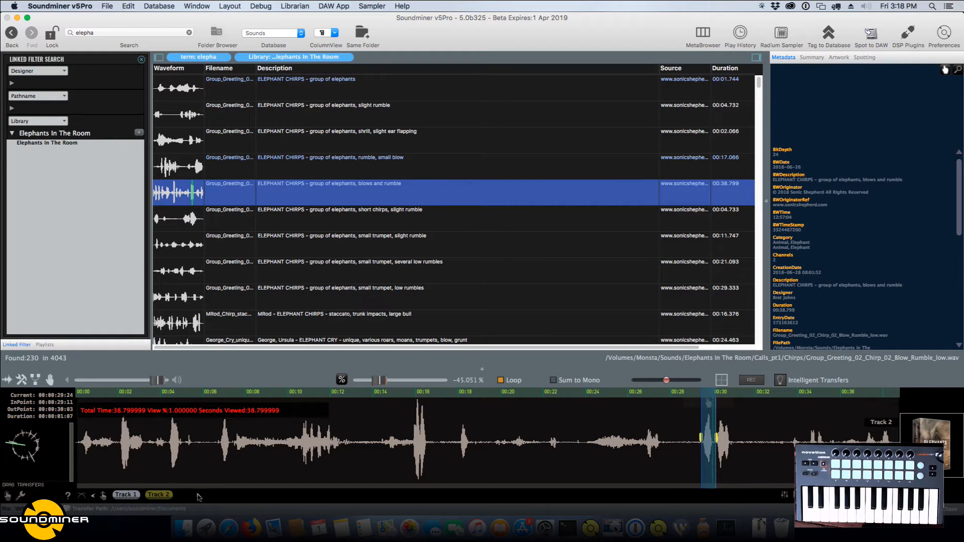
left_click(168, 497)
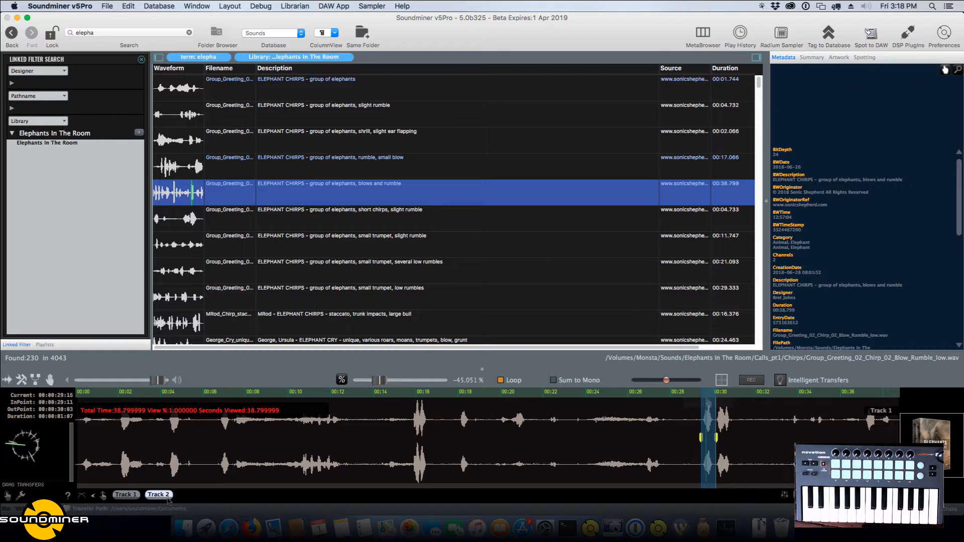
left_click(168, 496)
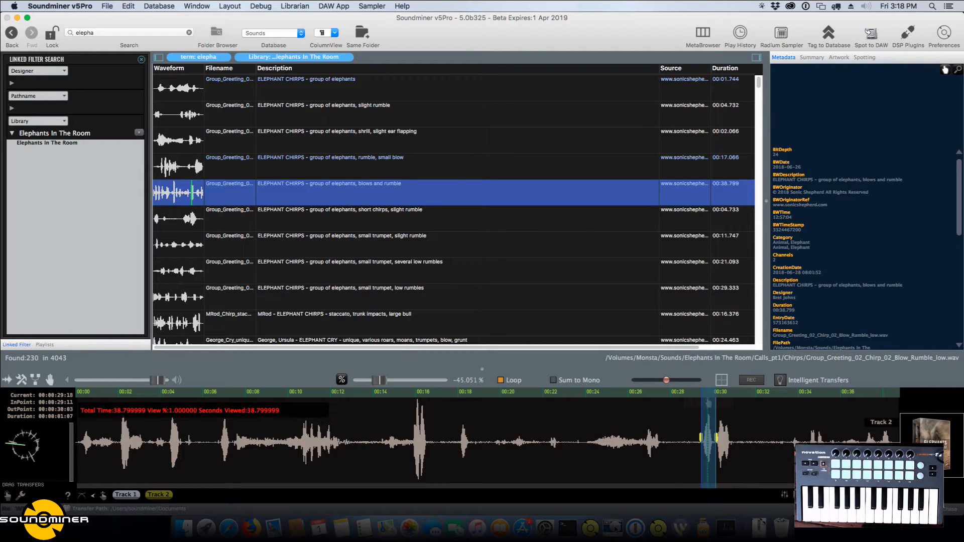
Load the selected region into sampler slot 1 and tighten its start and end markers around the sound.
left_click_drag(697, 196, 626, 85)
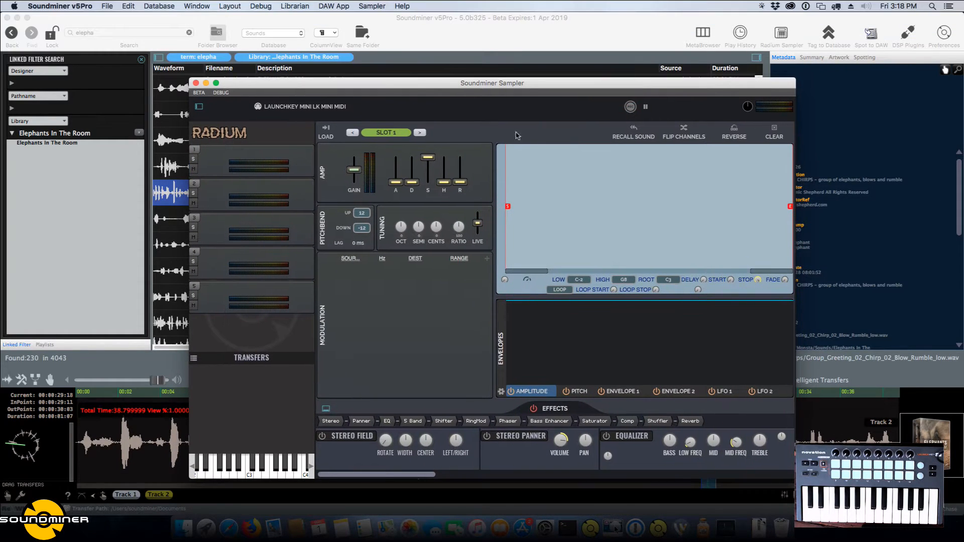
left_click(327, 131)
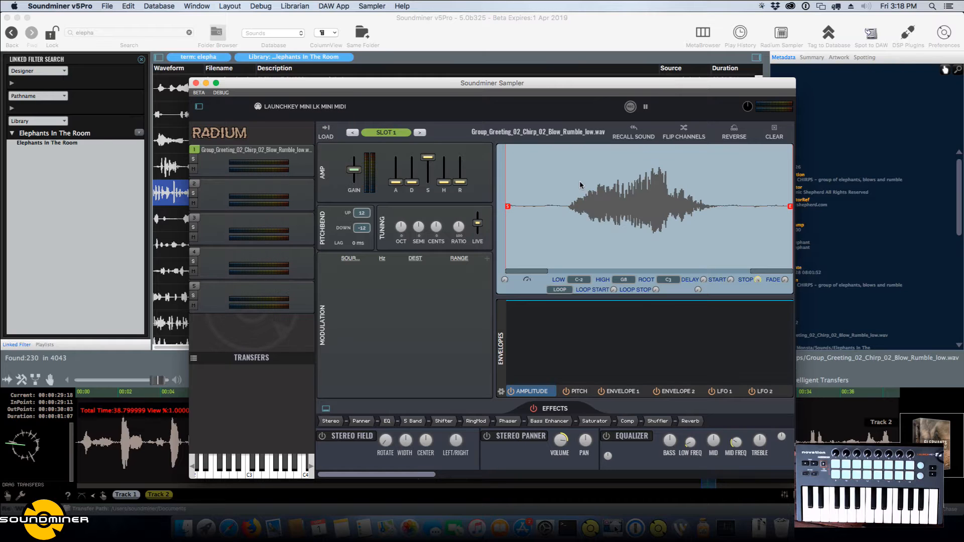
mouse_move(544, 235)
left_mouse_down()
mouse_move(577, 215)
mouse_move(564, 219)
left_mouse_up()
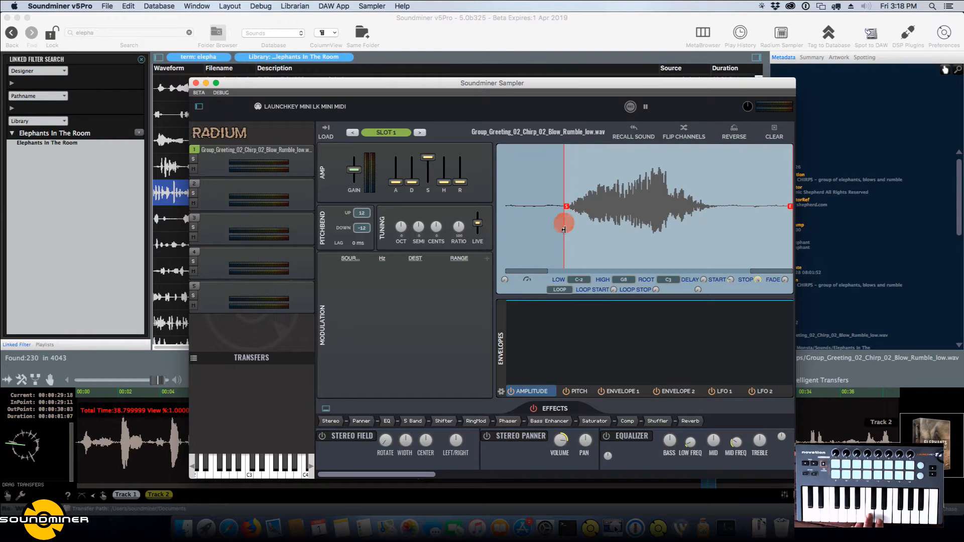
left_click_drag(750, 209, 720, 223)
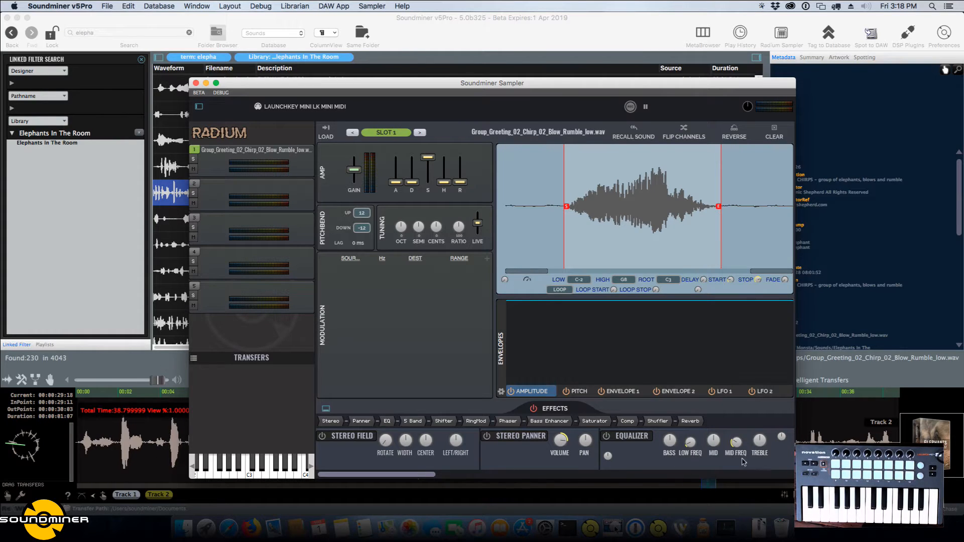
Set the slot 1 start marker just before the burst and the end marker where its tail dies out.
left_click_drag(527, 84, 546, 48)
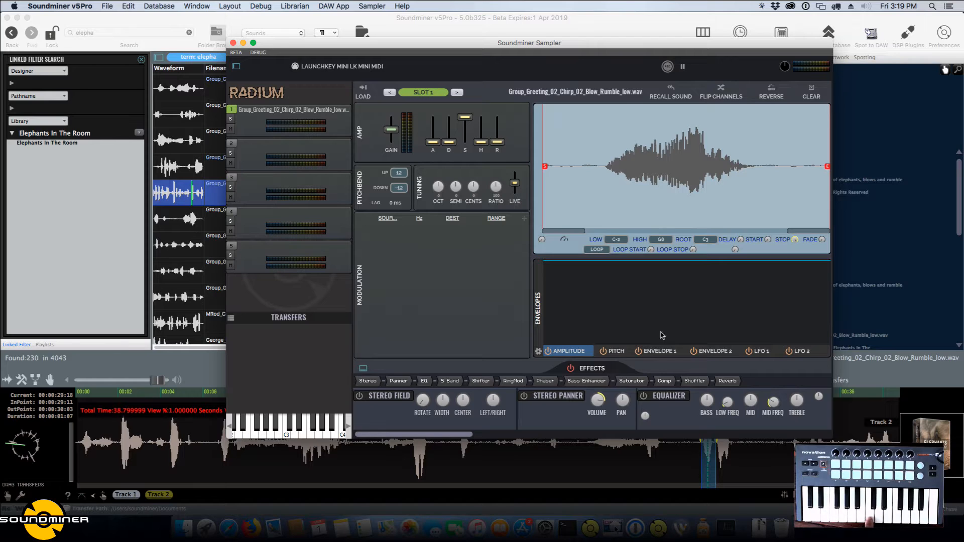
left_click_drag(545, 194, 602, 194)
mouse_move(826, 190)
left_mouse_down()
mouse_move(749, 187)
mouse_move(757, 188)
left_mouse_up()
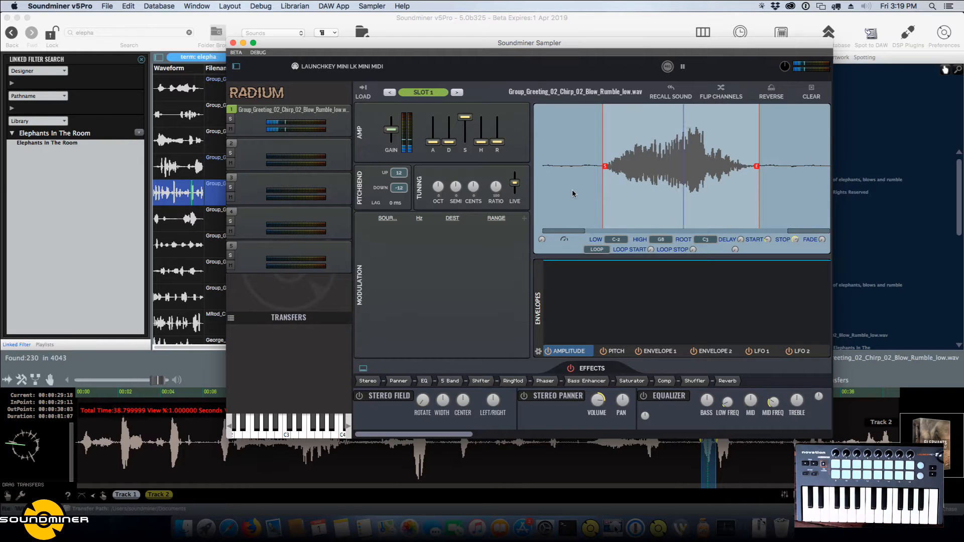
List all database records again and recall the slot 1 source recording in the main waveform player.
key("super+g")
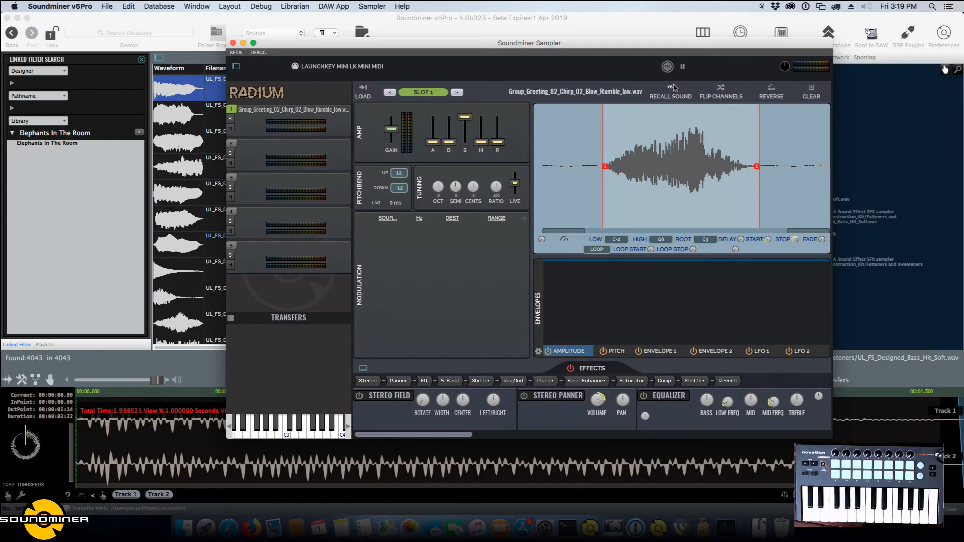
left_click(672, 88)
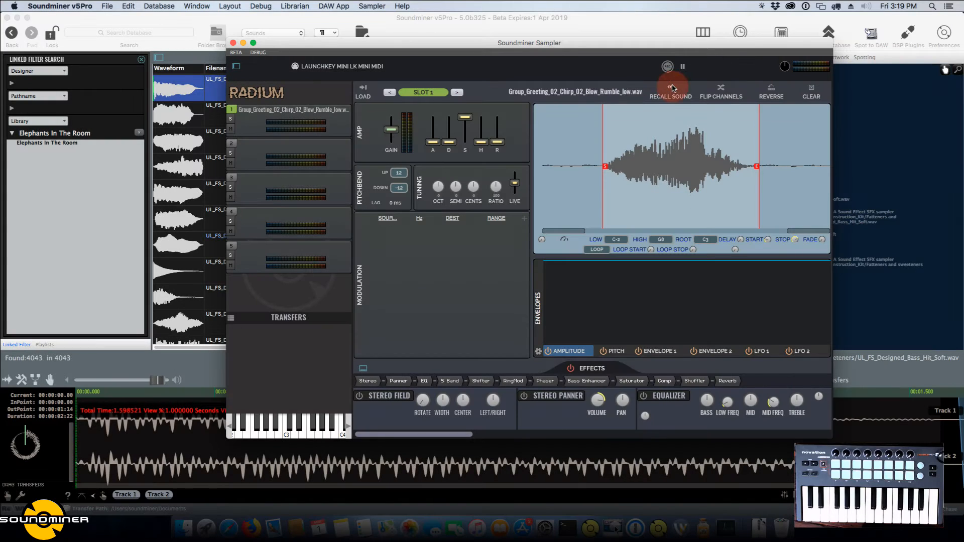
left_click_drag(470, 45, 676, 20)
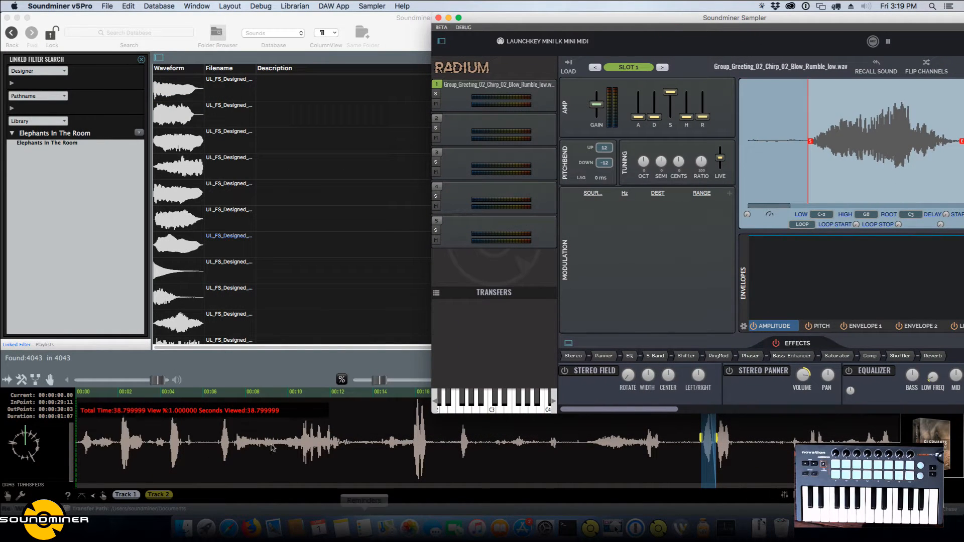
Restore the recalled recording's original pitch and both tracks, and select the burst at about 16 s.
left_click(377, 382)
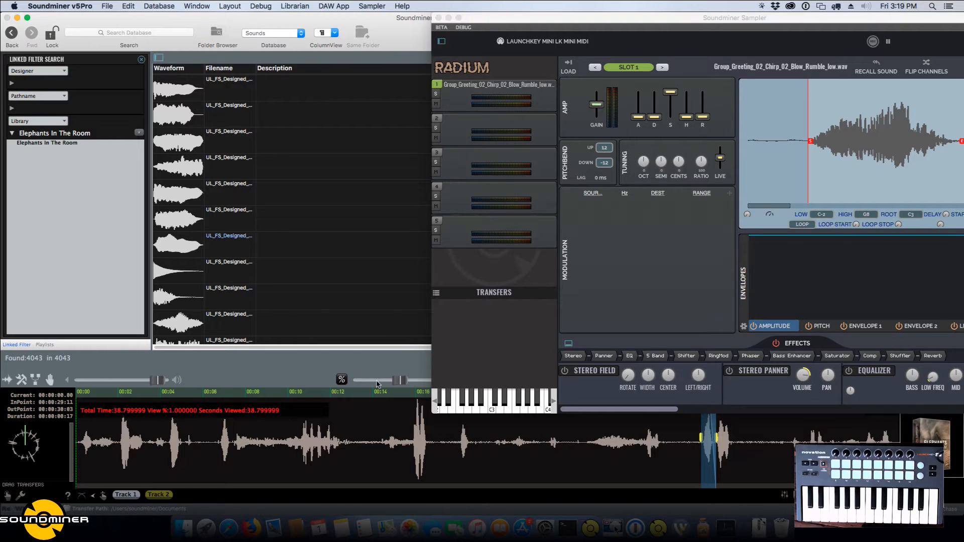
left_click(153, 494)
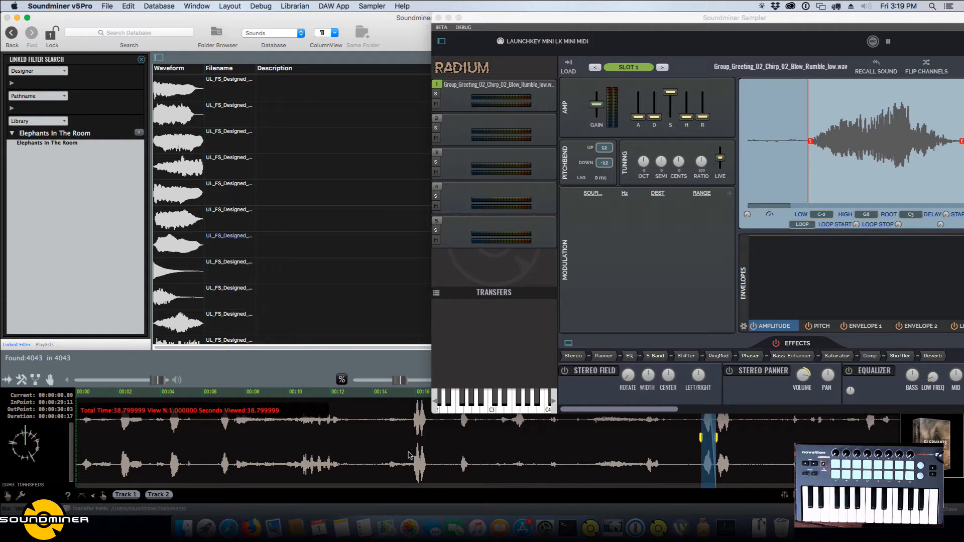
left_click_drag(411, 455, 431, 457)
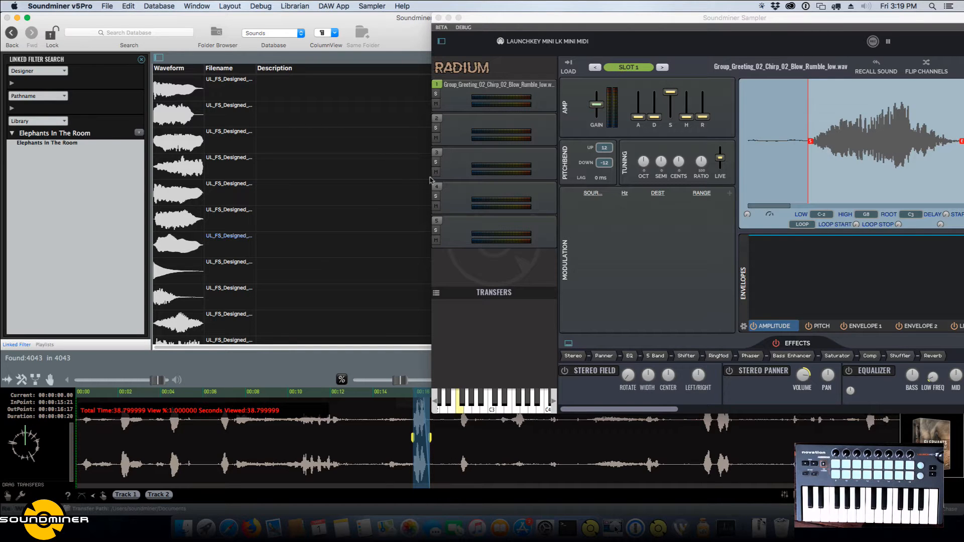
Select the UL_FS_Designed_Growl_Var2.wav sound and bring the whole sampler window back into view.
left_click(369, 196)
left_click_drag(686, 29, 504, 34)
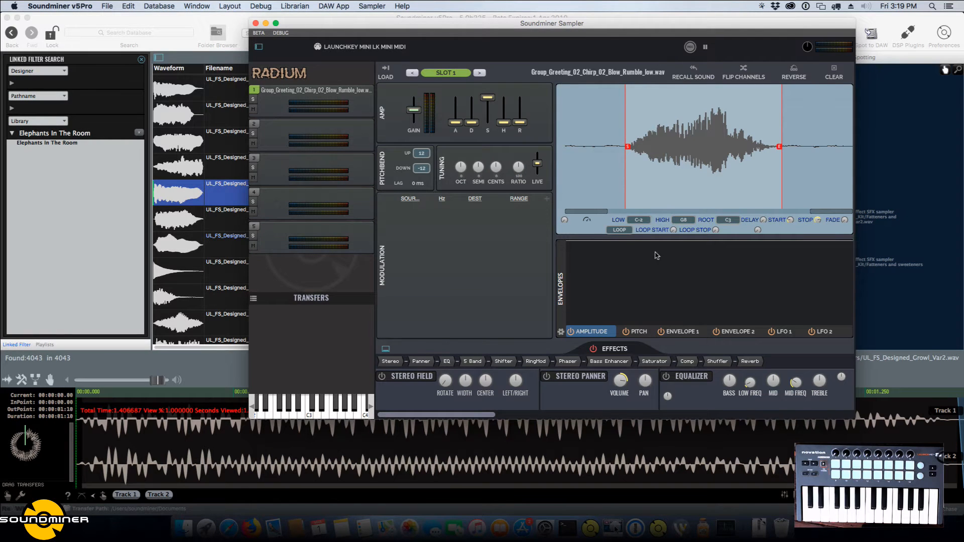
left_click_drag(663, 242, 662, 267)
left_click_drag(726, 268, 735, 235)
right_click(662, 267)
Raise the amp release of slot 1 slightly to lengthen the sound's tail.
mouse_move(455, 122)
left_mouse_down()
mouse_move(458, 110)
mouse_move(455, 124)
left_mouse_up()
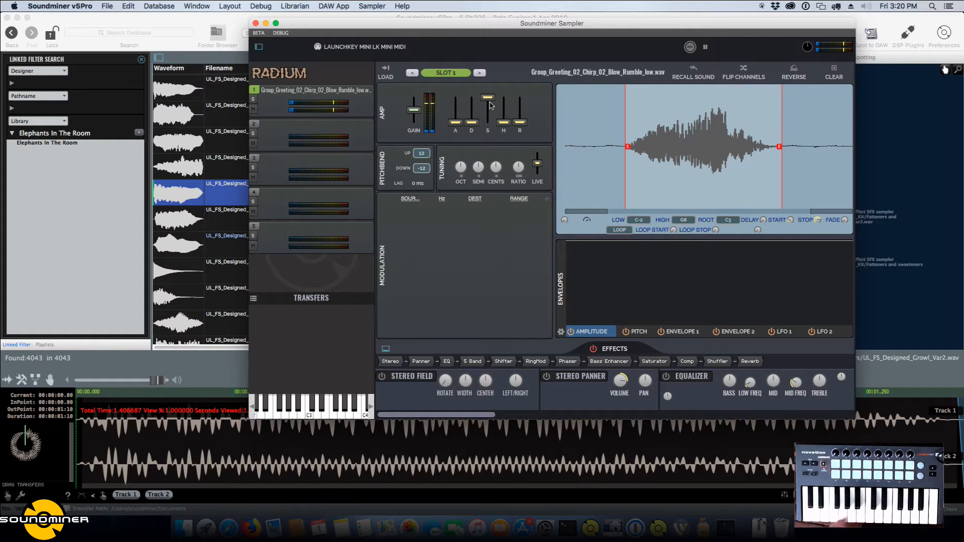
left_click_drag(519, 125, 520, 120)
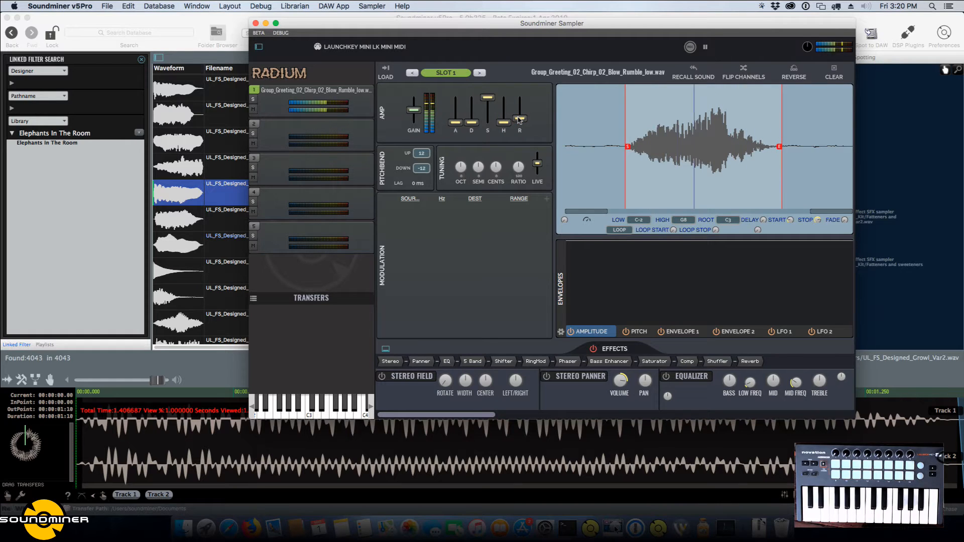
left_click_drag(519, 120, 519, 116)
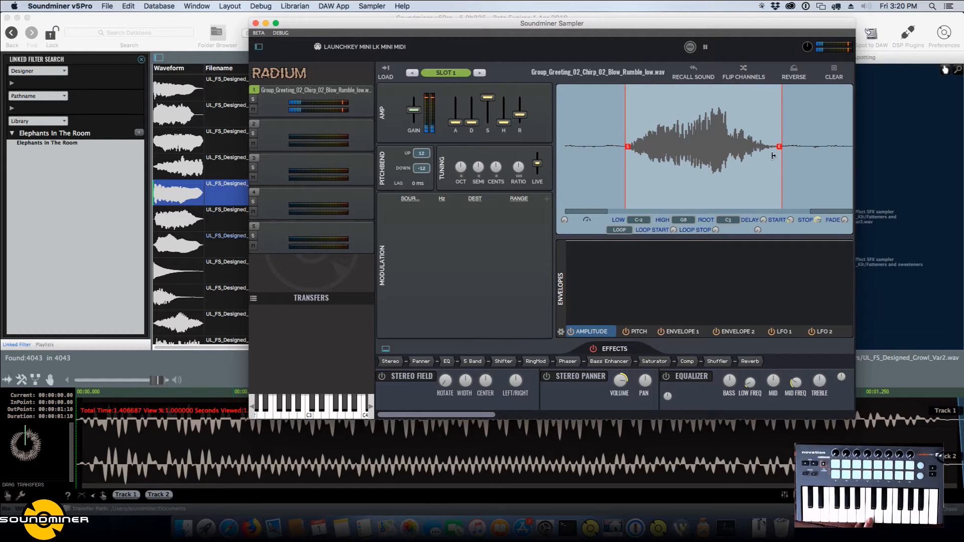
Shorten the slot 1 sample by moving its end marker into the tail and add a short end fade.
left_click_drag(778, 151, 747, 153)
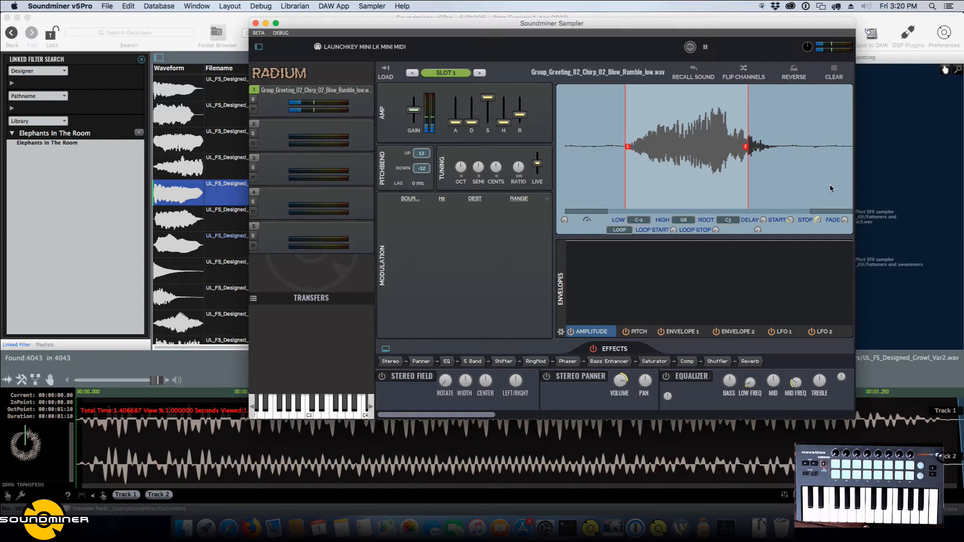
left_click_drag(846, 220, 848, 214)
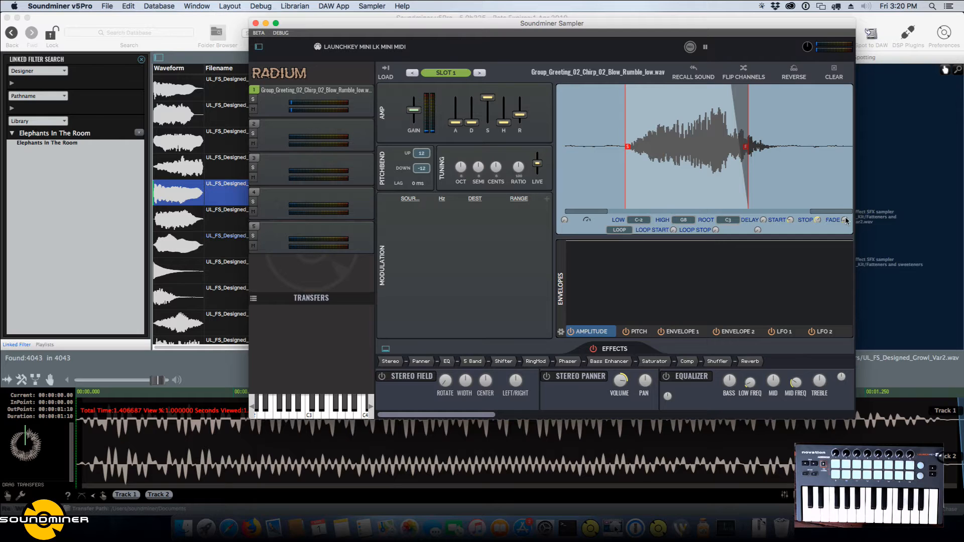
Remove the slot 1 end fade and move the end marker out past the burst's tail.
left_click_drag(846, 220, 848, 275)
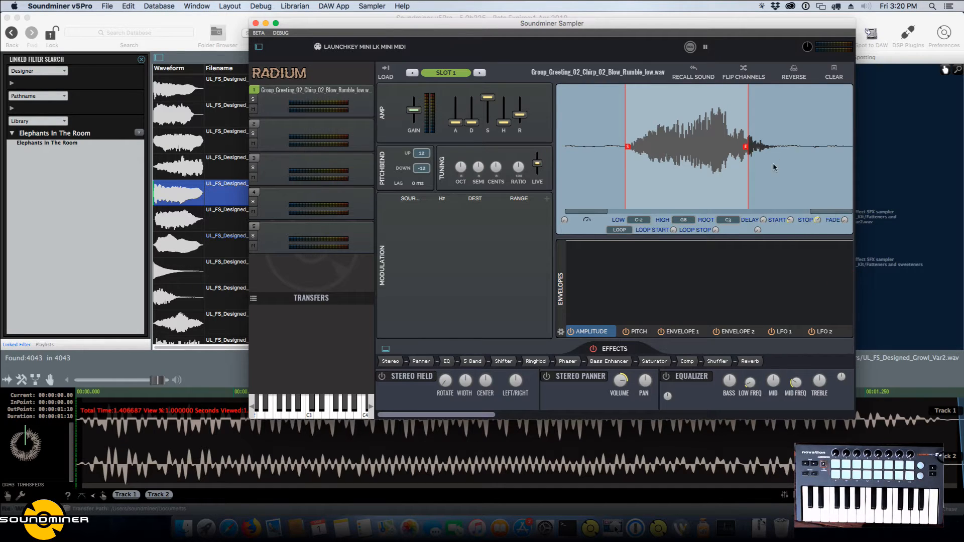
left_click_drag(747, 152, 785, 151)
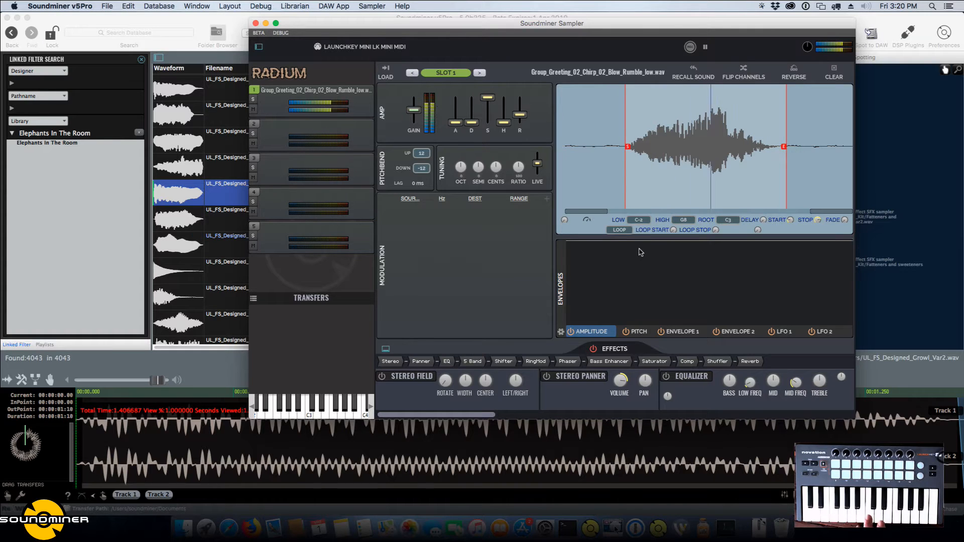
Draw a slot 1 amplitude envelope that falls gradually to a low point, rises to a high peak and drops to a low level.
left_click(683, 302)
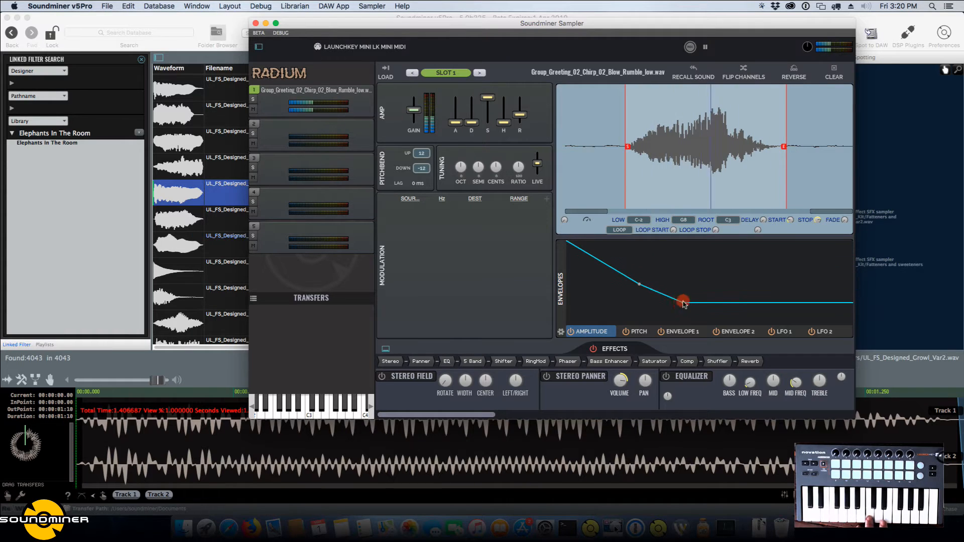
left_click(720, 317)
left_click(740, 290)
left_click_drag(743, 278, 753, 252)
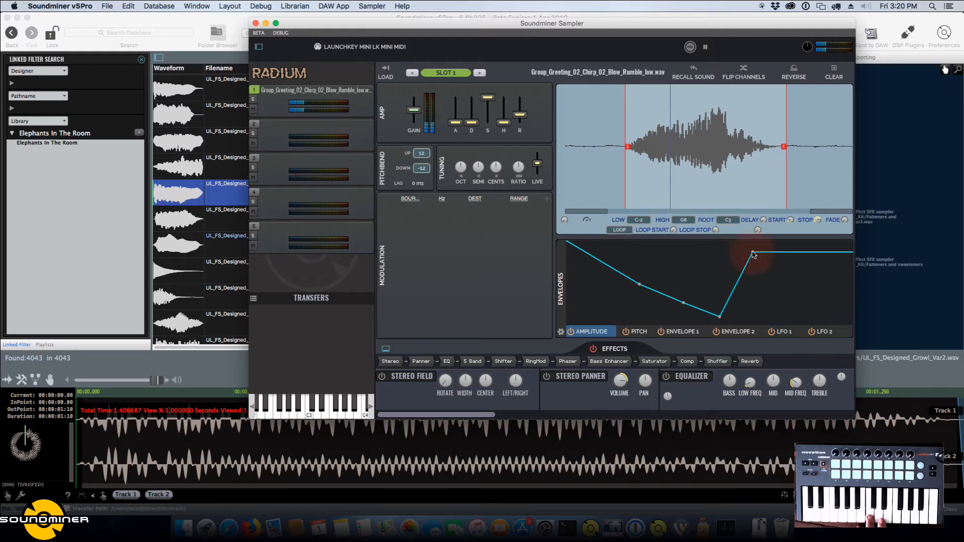
left_click(772, 302)
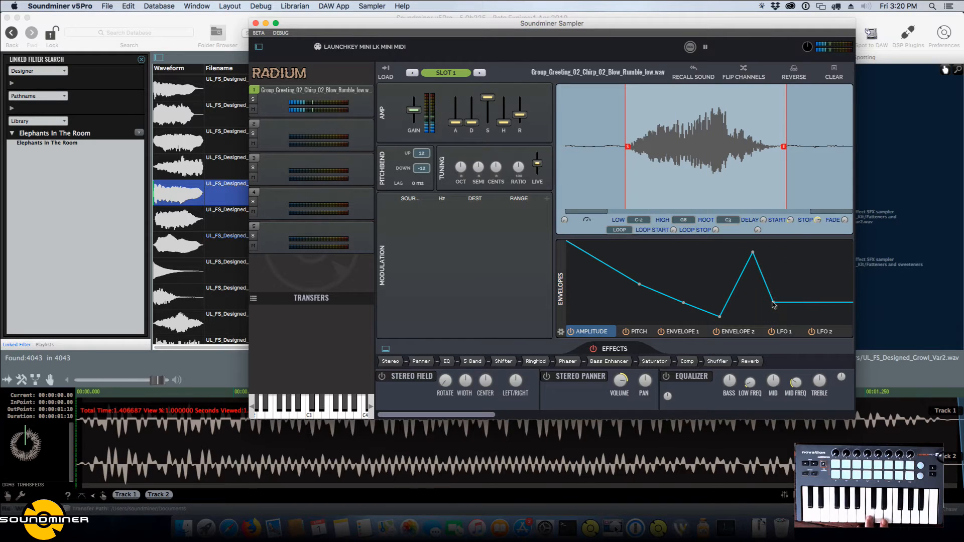
Bend the amplitude envelope's rise to the peak into a gentle outward curve.
left_click_drag(740, 281, 725, 246)
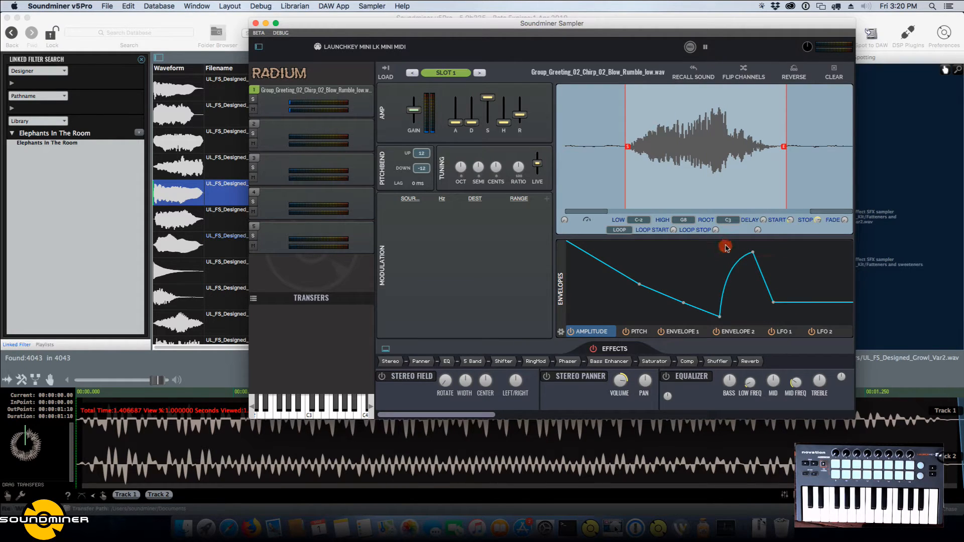
left_click_drag(766, 283, 778, 252)
left_click_drag(730, 280, 742, 314)
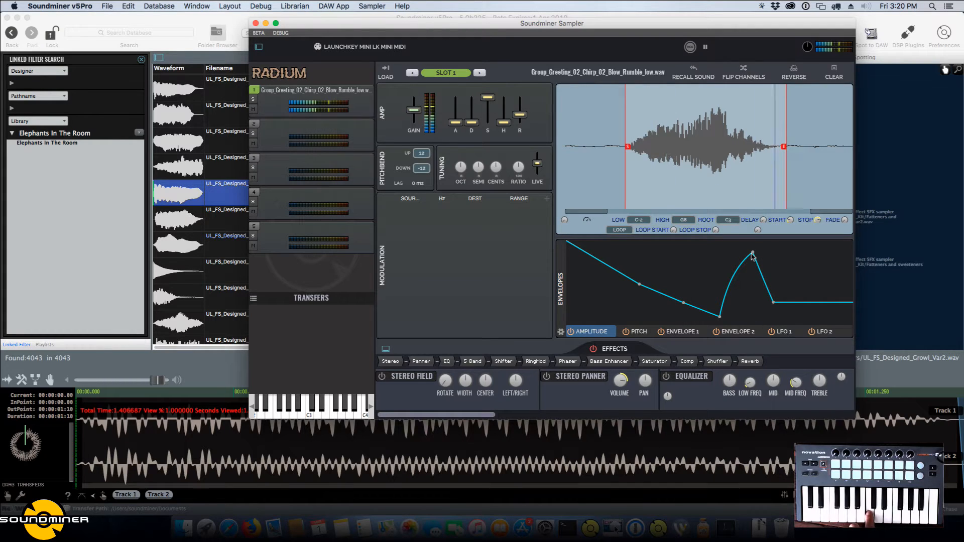
Shift the amplitude envelope's points earlier and delete the two intermediate ones, leaving a single dip with an inward-curving rise.
left_click_drag(736, 304, 696, 298)
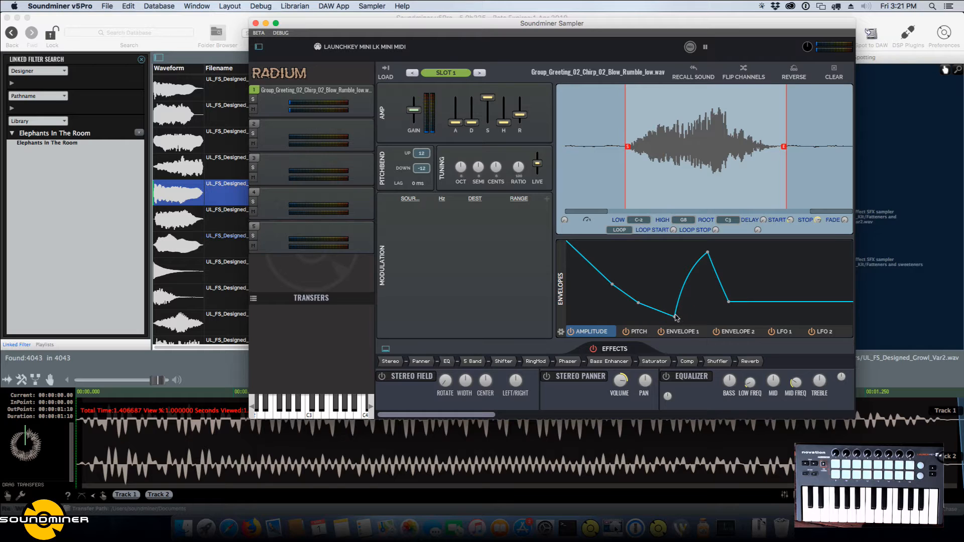
left_click_drag(676, 317, 672, 288)
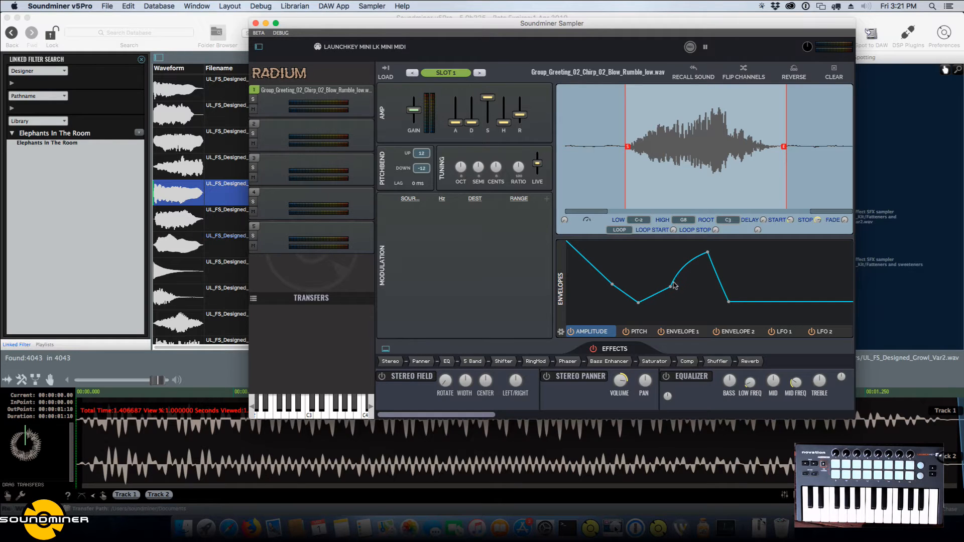
left_click_drag(680, 275, 693, 351)
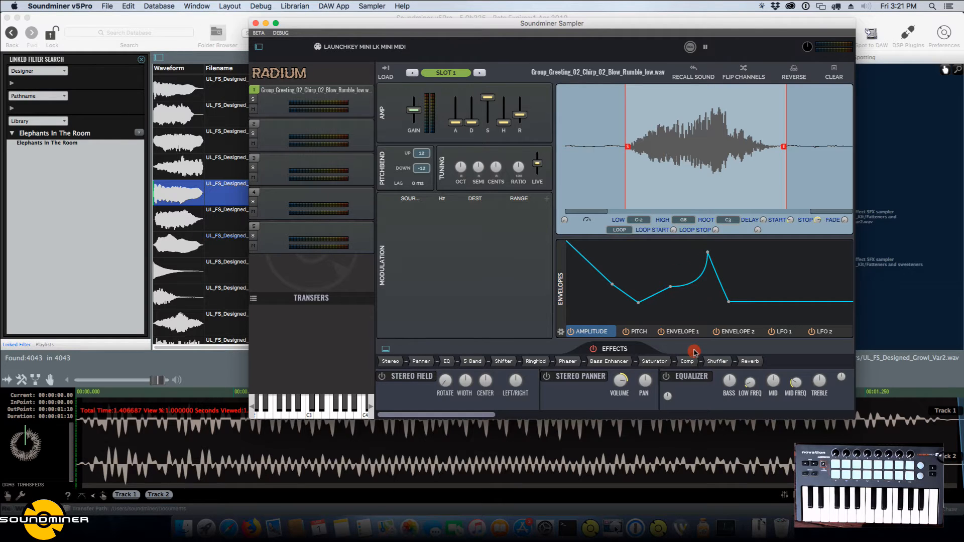
double_click(671, 289)
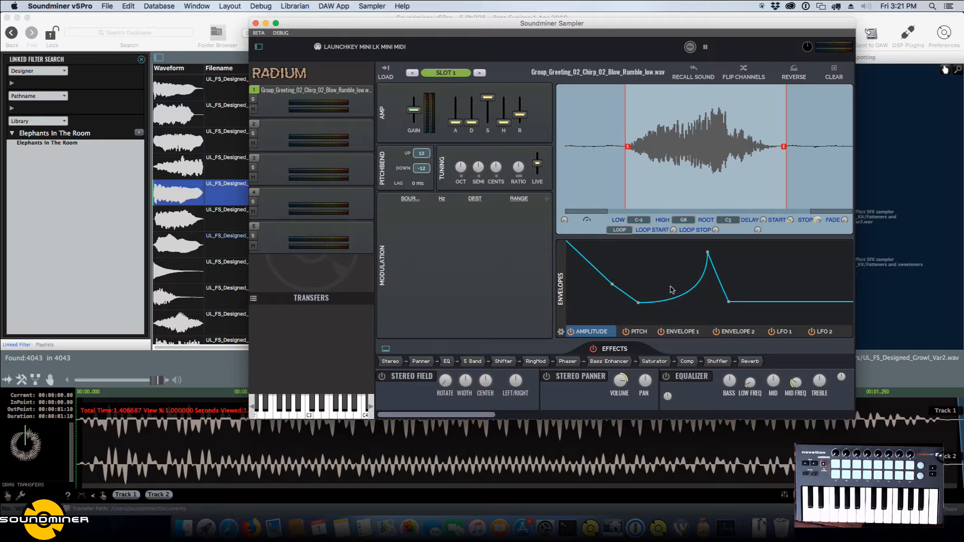
double_click(612, 282)
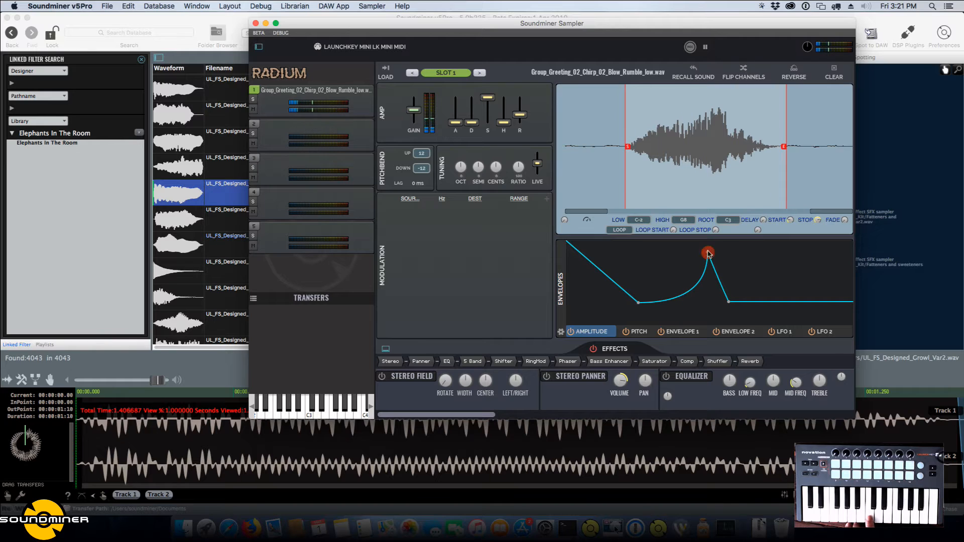
Raise the amplitude envelope's peak to full level with an outward-curving rise, and slightly lower the amp release.
left_click_drag(709, 255, 712, 242)
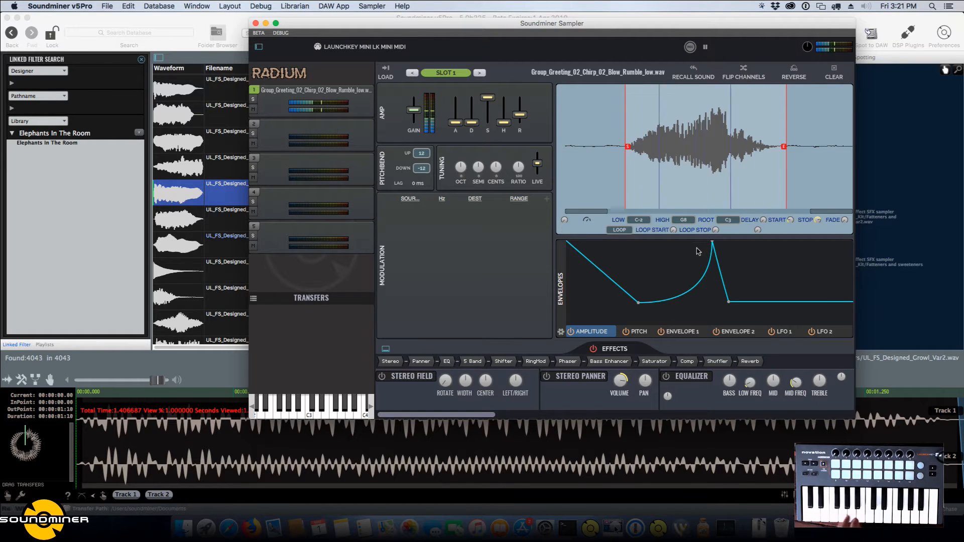
left_click_drag(521, 119, 518, 120)
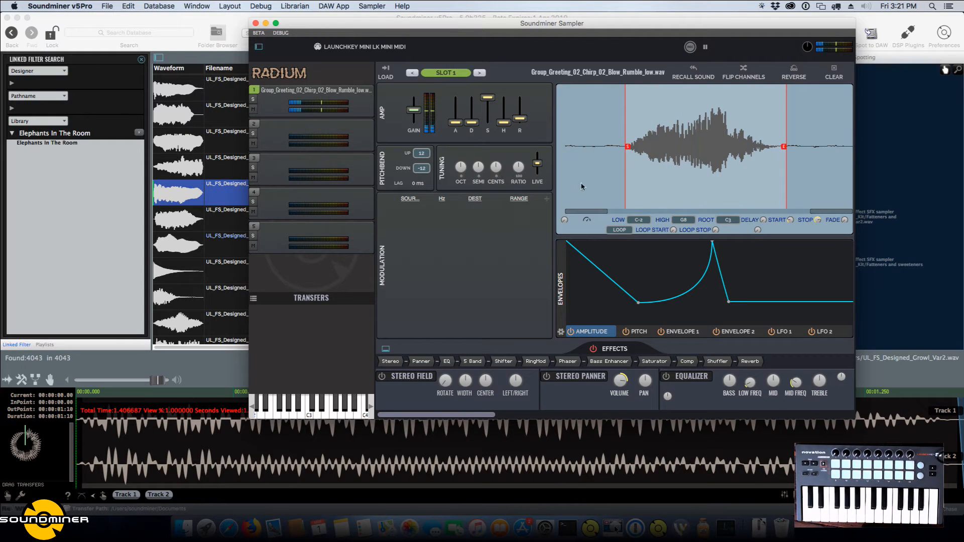
left_click_drag(687, 294, 661, 224)
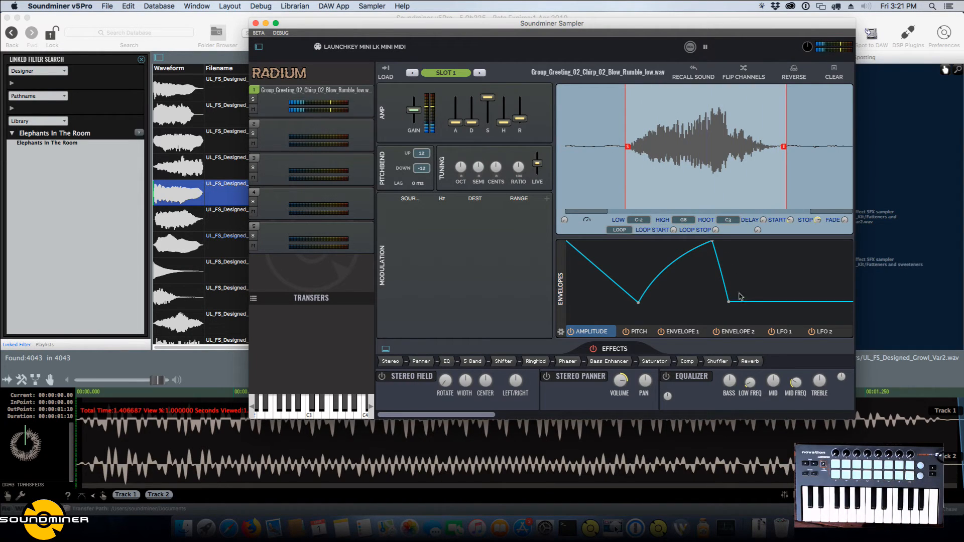
Shape the slot 1 pitch envelope as a flat line that drops steeply just past the middle.
left_click(643, 334)
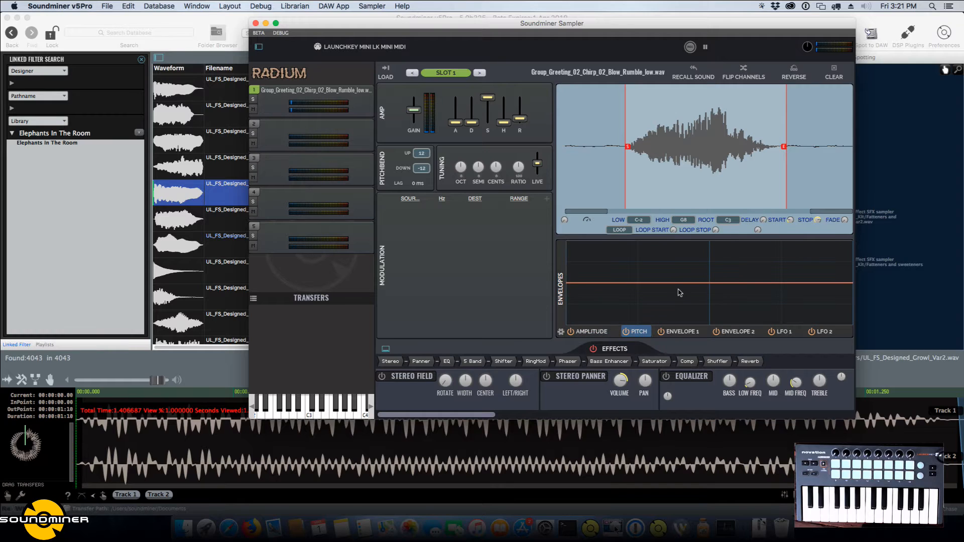
left_click_drag(679, 283, 723, 255)
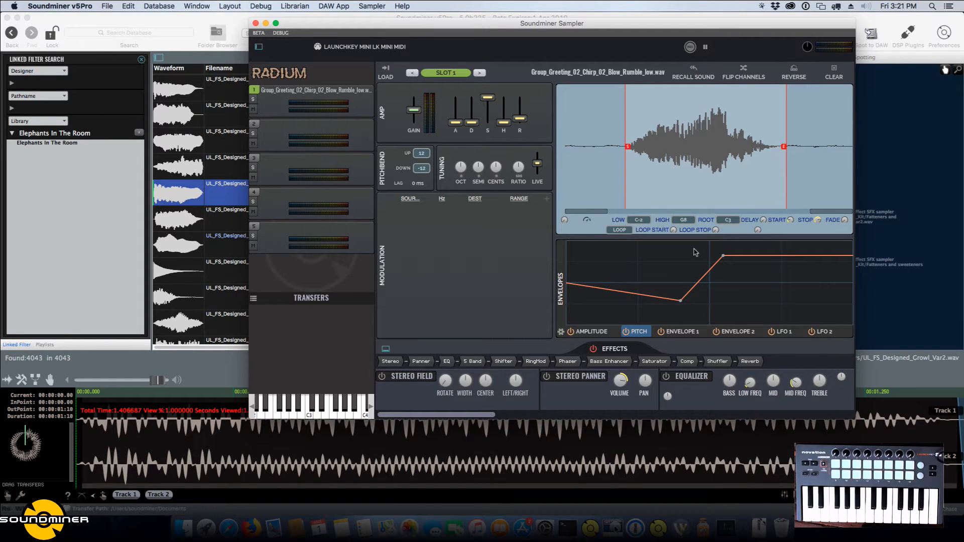
double_click(681, 301)
left_click_drag(724, 256, 716, 311)
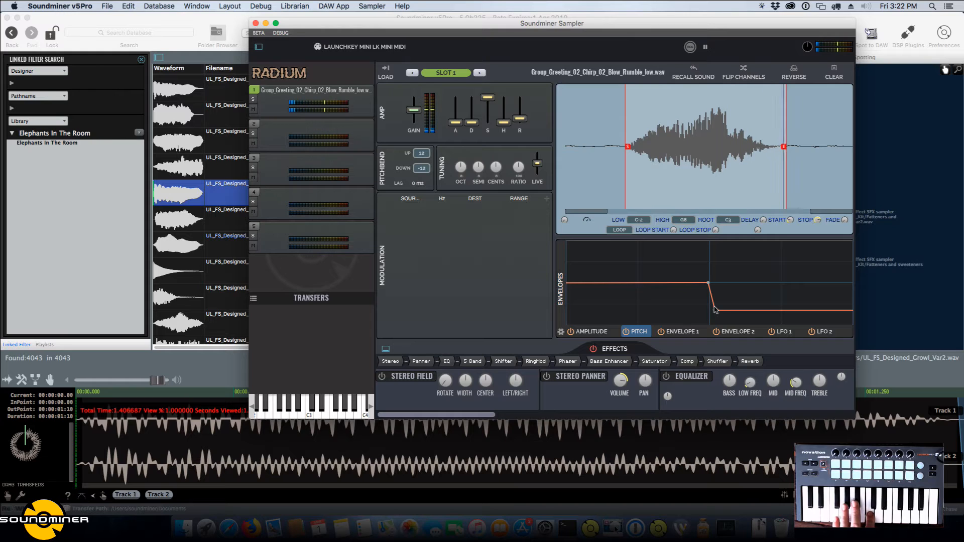
Start the pitch envelope's drop earlier, curve it and reduce it to a very slight fall.
left_click(685, 283)
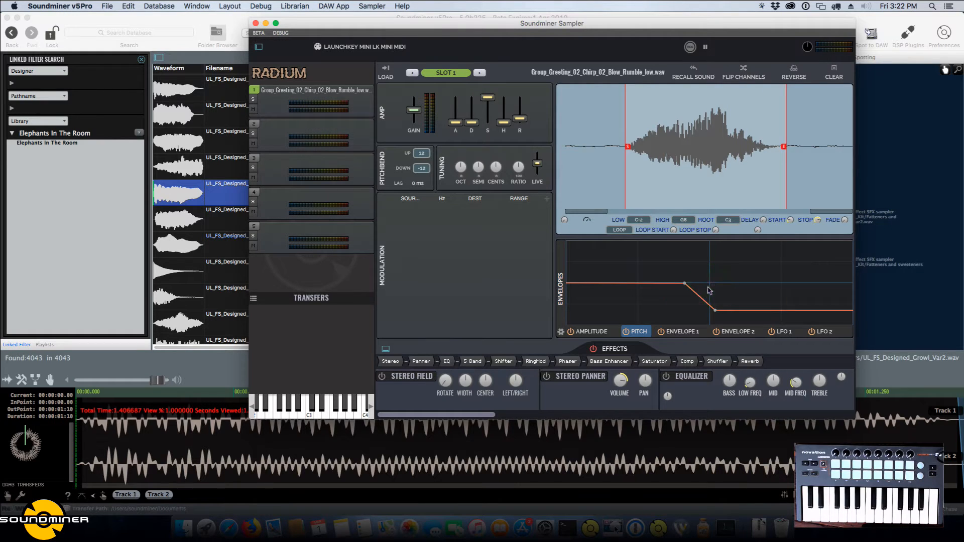
left_click_drag(705, 303, 724, 261)
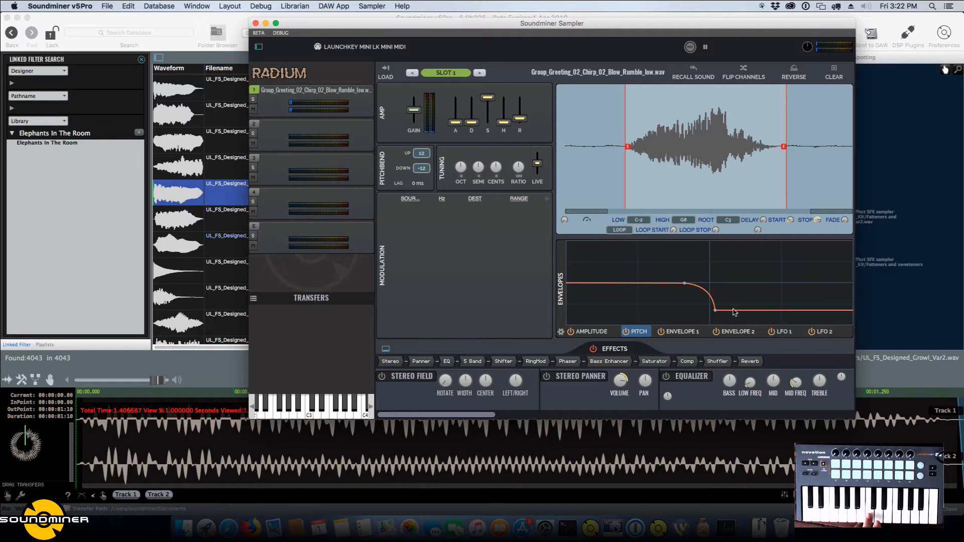
left_click_drag(716, 310, 733, 286)
Turn on forward looping for slot 1, with the loop starting at the start marker and stopping just before the end marker.
left_click(619, 230)
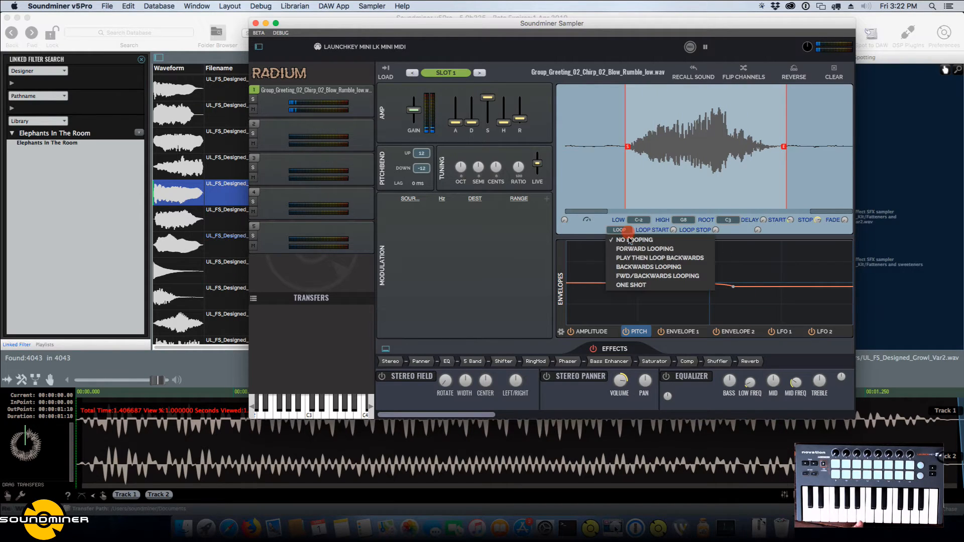
left_click(627, 244)
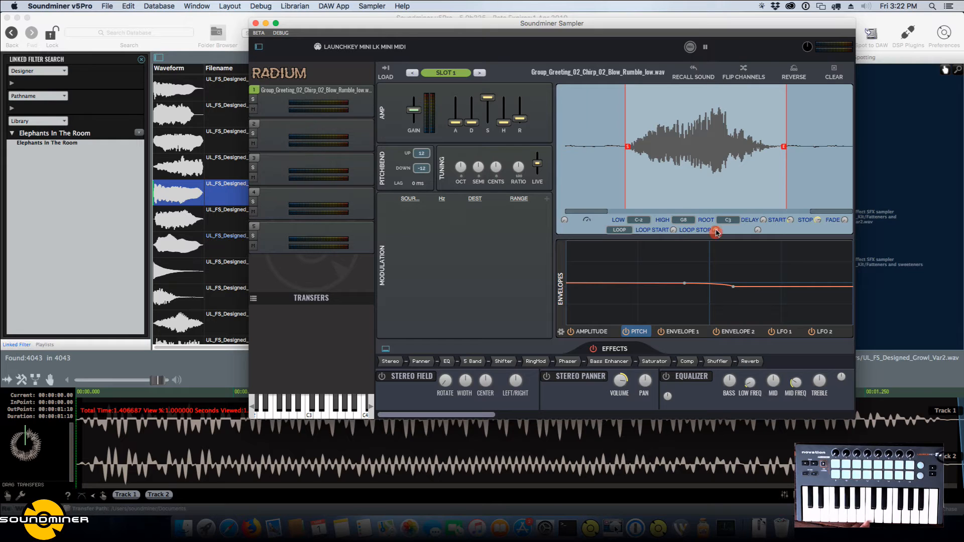
left_click_drag(716, 232, 749, 177)
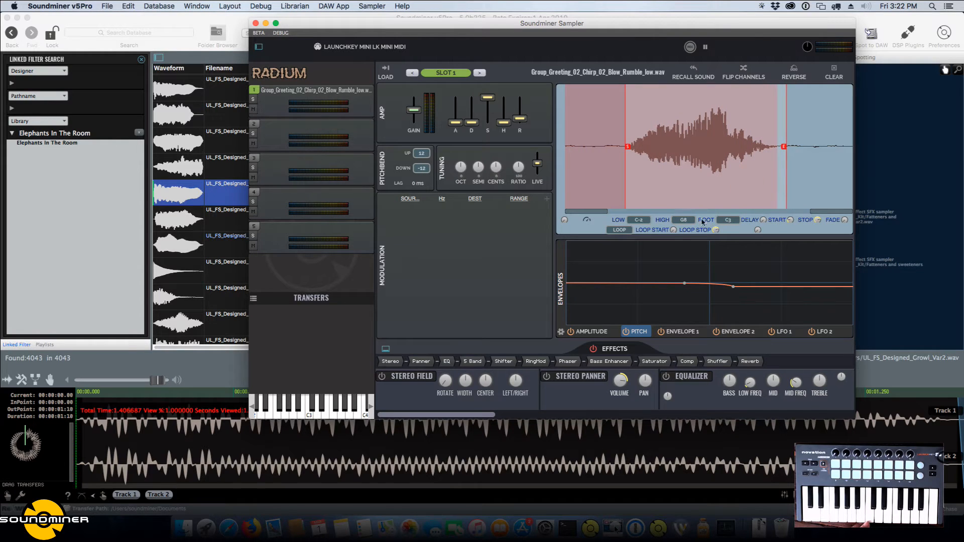
left_click_drag(676, 231, 676, 202)
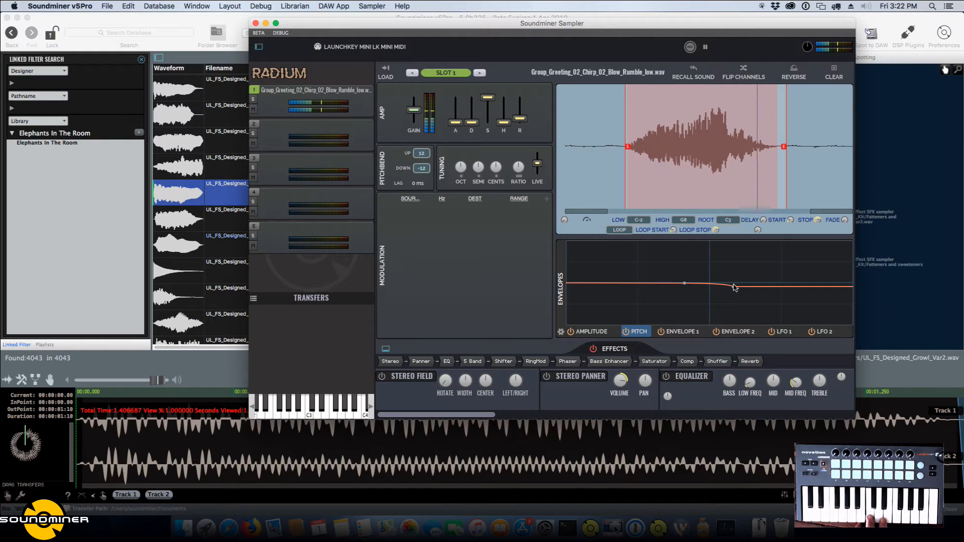
Reshape the pitch envelope into a gradual dip followed by a steep rise, and lower the amp release to its minimum.
left_click_drag(733, 287, 732, 255)
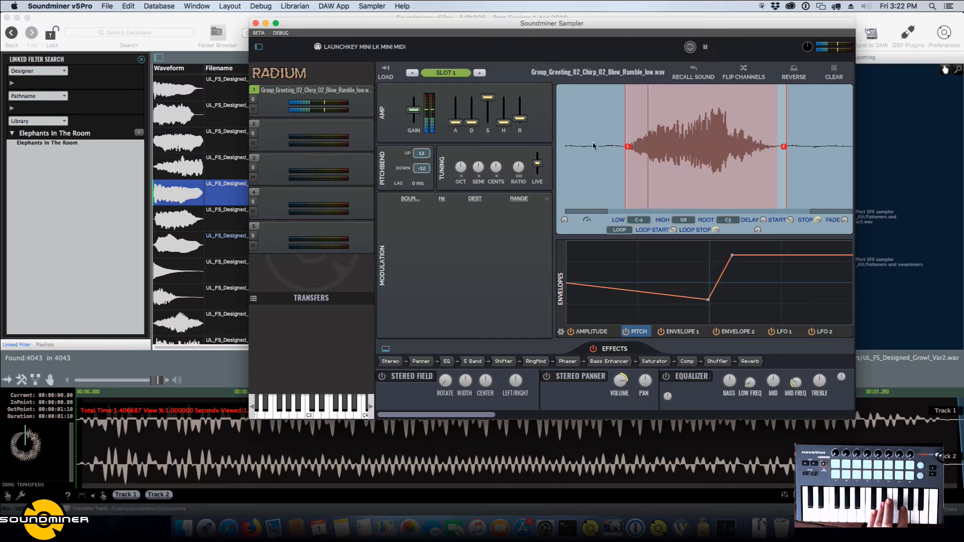
left_click_drag(521, 121, 520, 124)
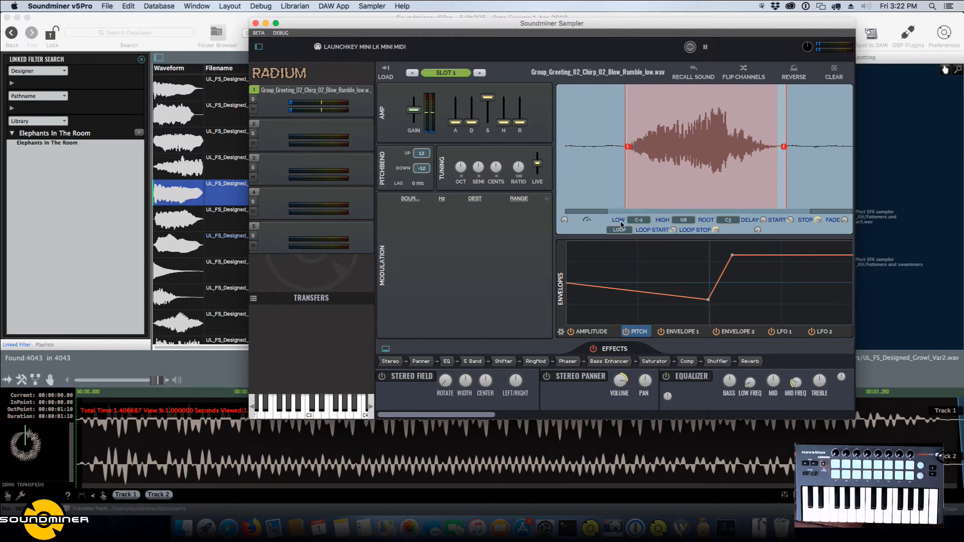
double_click(691, 287)
Show Envelope 1 and add a point at its middle, just below full level.
left_click(686, 332)
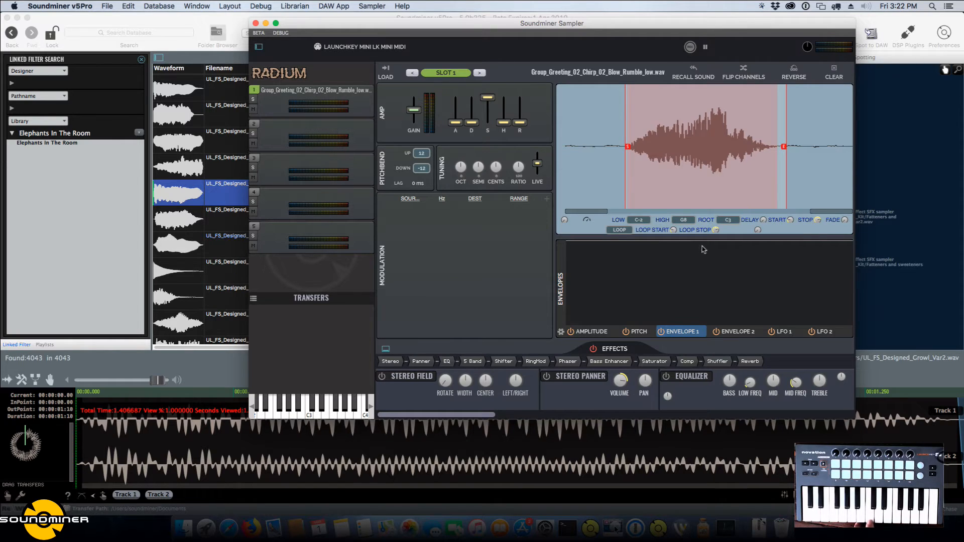
left_click_drag(724, 245, 709, 232)
left_click(711, 243)
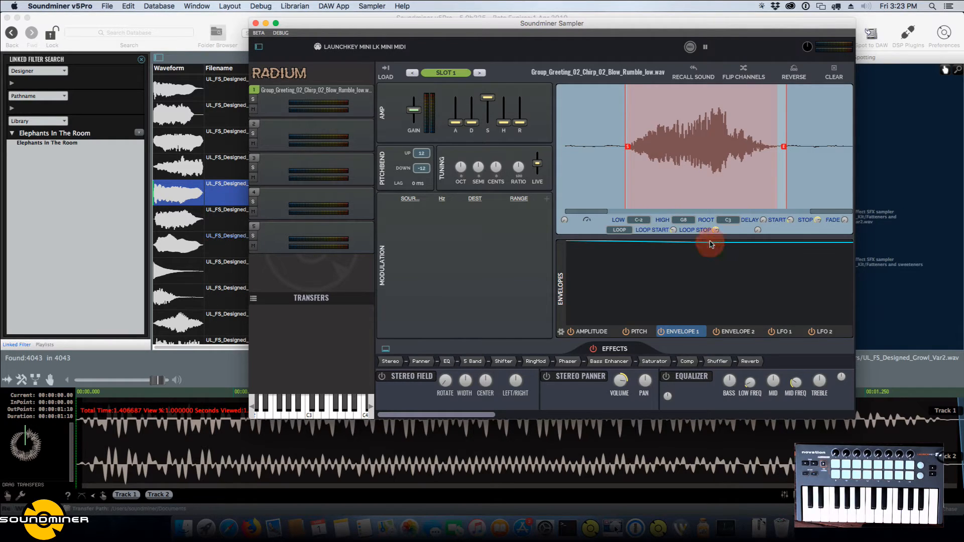
Add a modulation routing from Envelope 1 to the Stereo Panner's Pan and turn on the Stereo Panner.
left_click(546, 198)
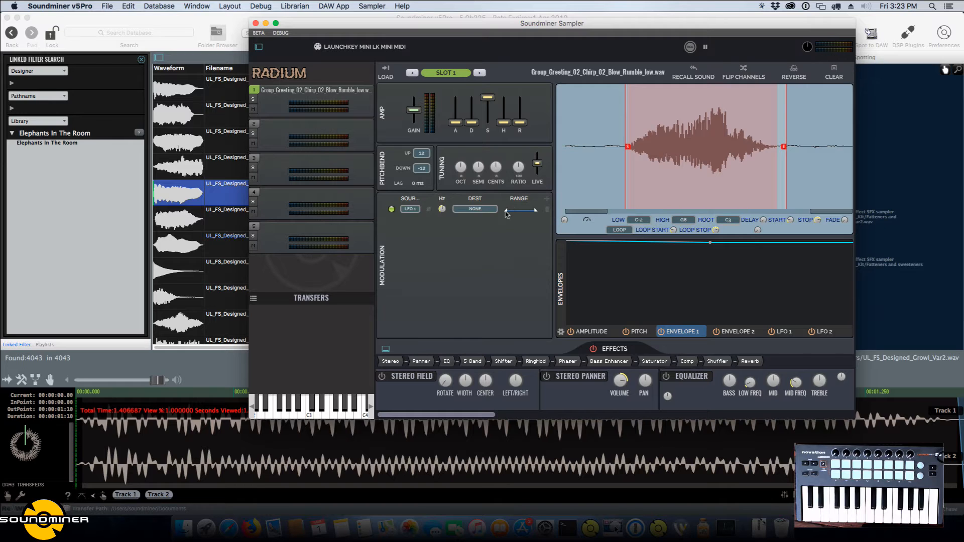
left_click(410, 209)
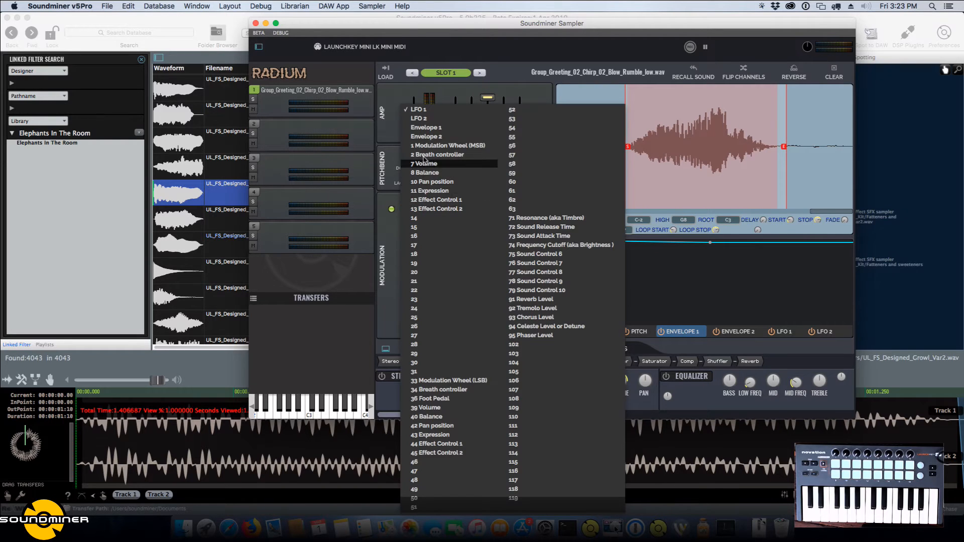
left_click(429, 127)
left_click(466, 209)
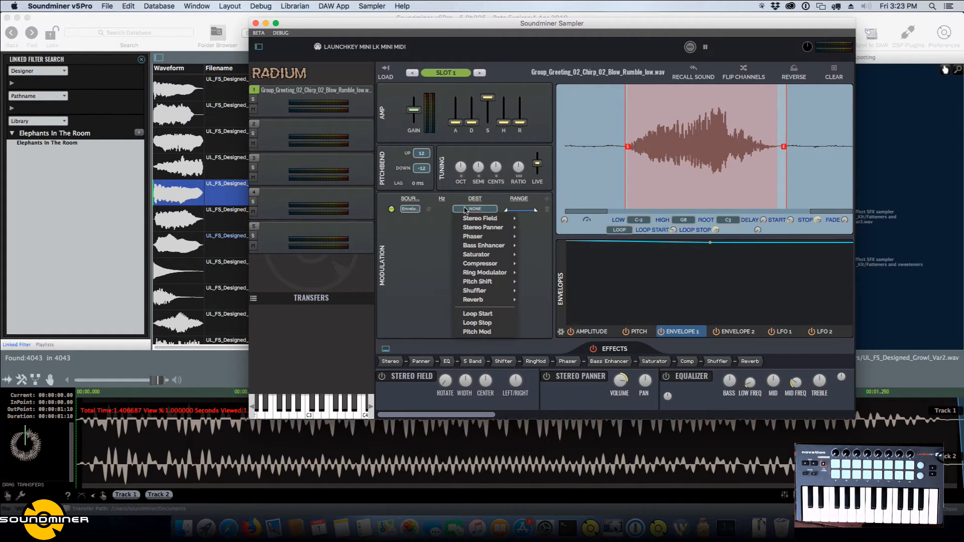
mouse_move(473, 228)
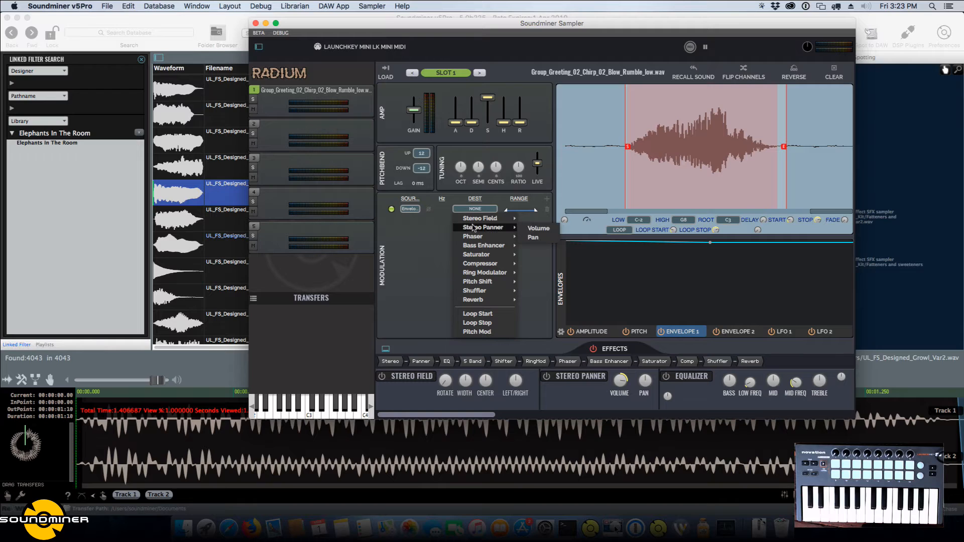
left_click(546, 237)
left_click(399, 379)
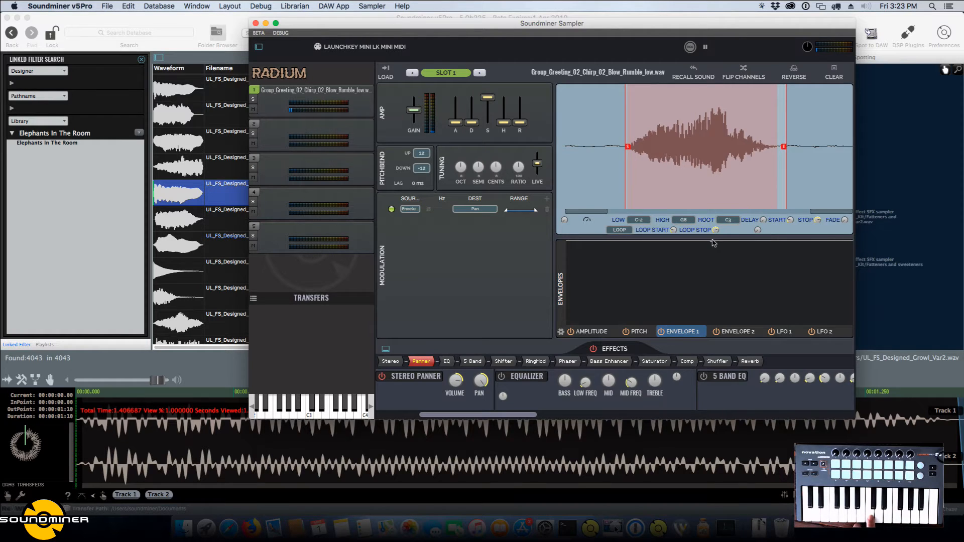
Shape Envelope 1 to fall to its minimum, climb to a high peak and drop to a low, nearly level end.
left_click_drag(714, 243, 663, 341)
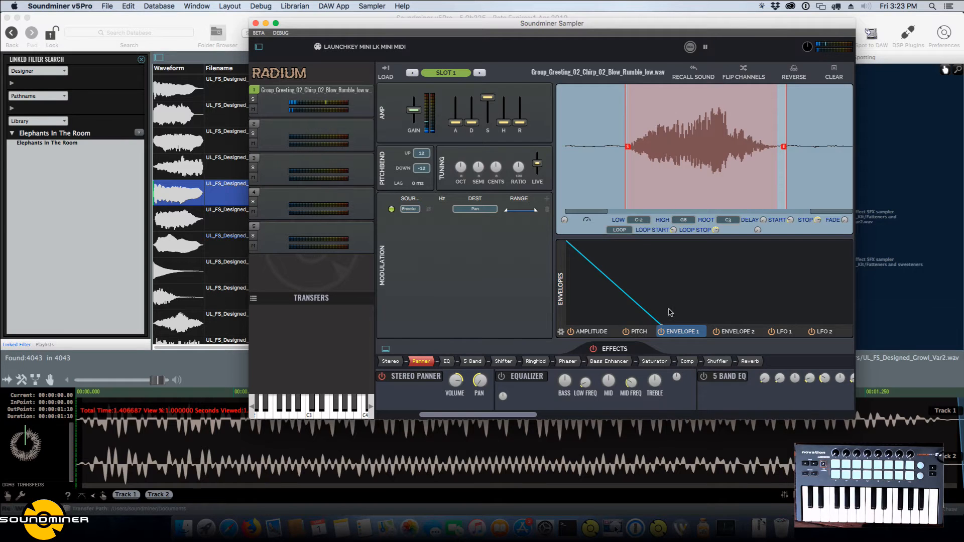
left_click_drag(644, 312, 689, 280)
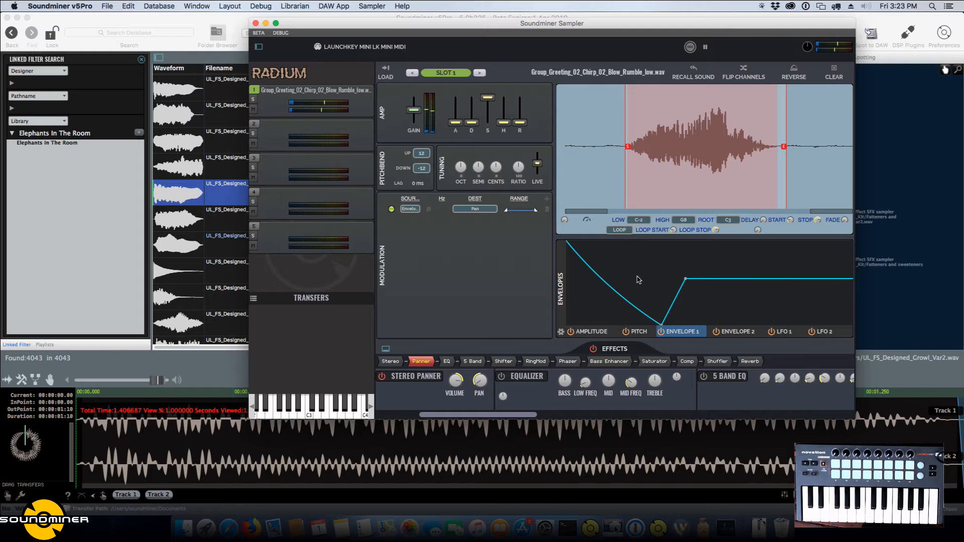
left_click(603, 308)
left_click(714, 244)
left_click(732, 301)
left_click(791, 302)
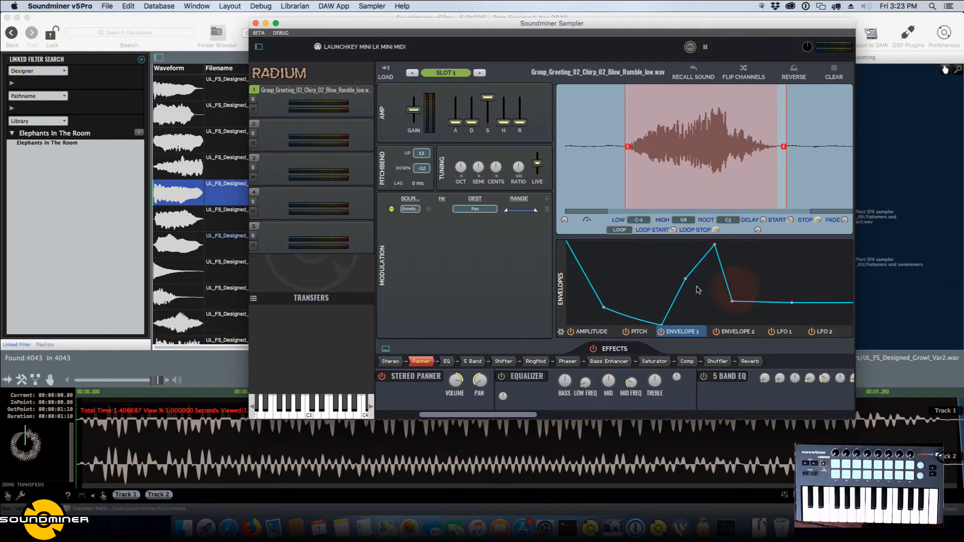
Add a point before Envelope 1's dip, raise the point on its climb, and clear all of the envelope's points.
left_click(659, 297)
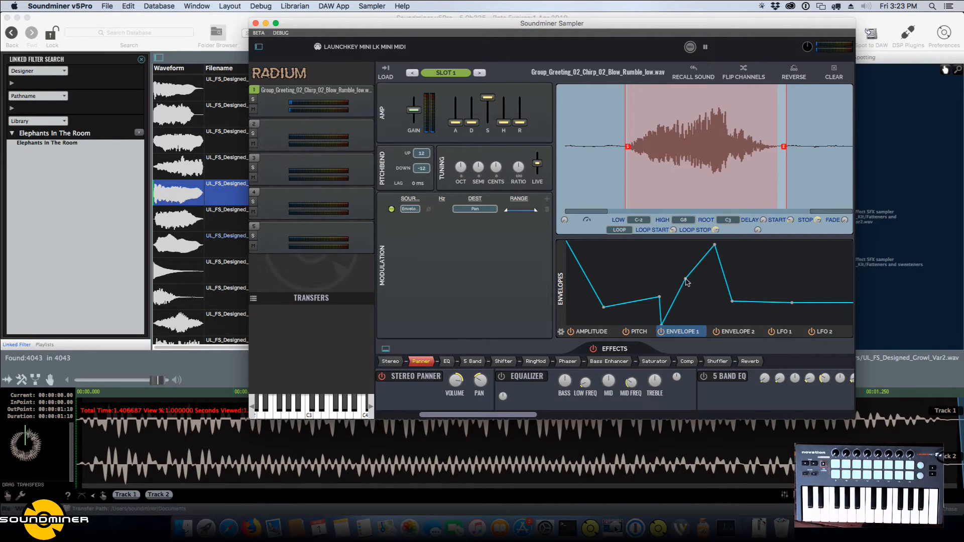
left_click_drag(689, 273, 686, 263)
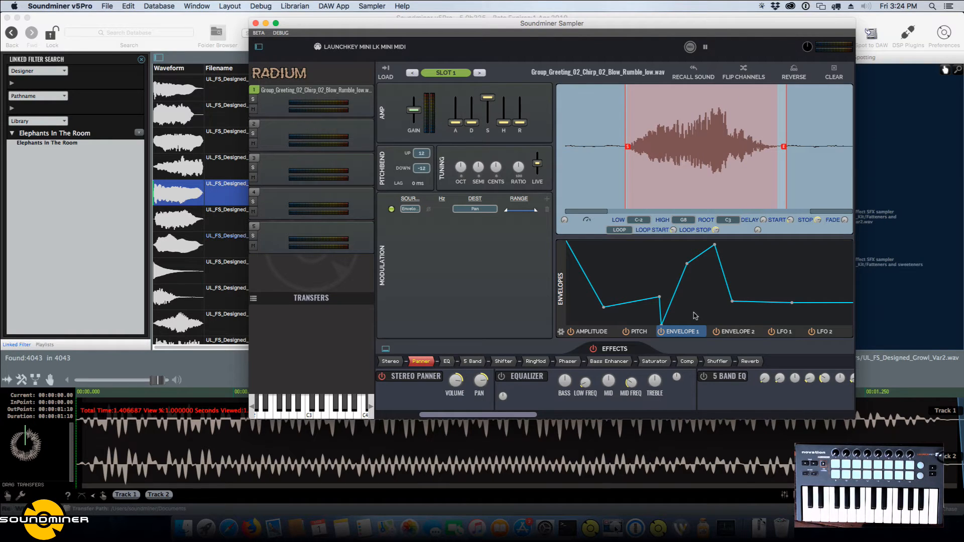
left_click_drag(732, 303, 797, 302)
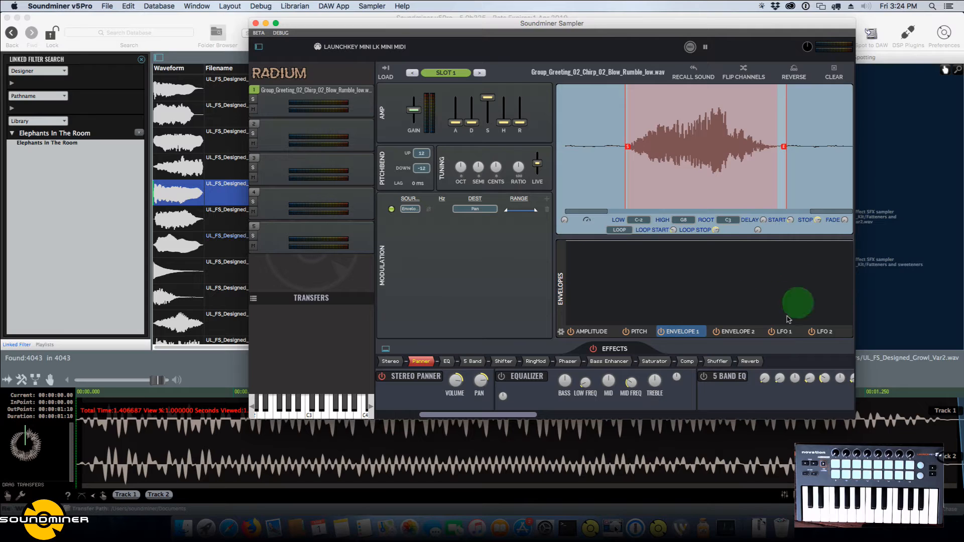
Show the LFO 1 curve, switch the Pan modulation routing's source to LFO 1, and adjust its Hz rate.
left_click(726, 332)
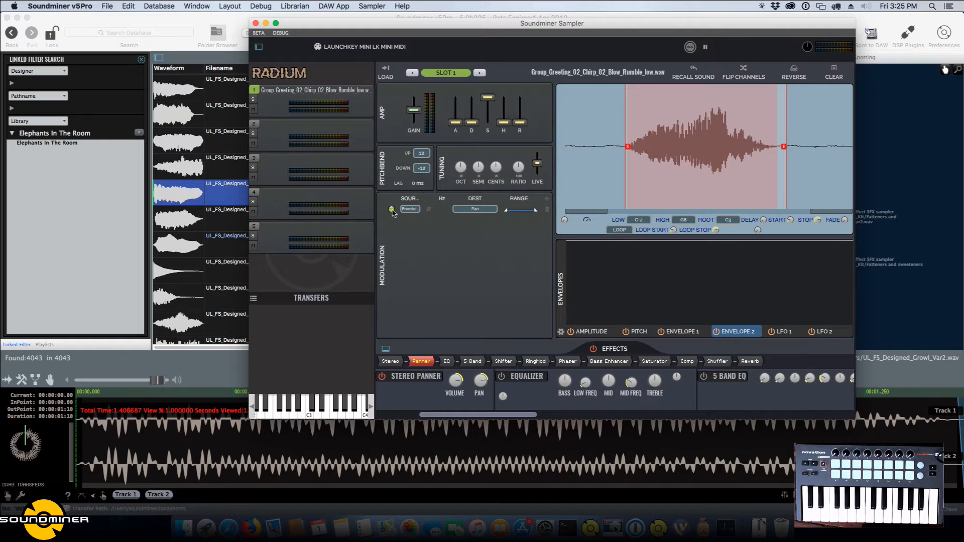
left_click(782, 332)
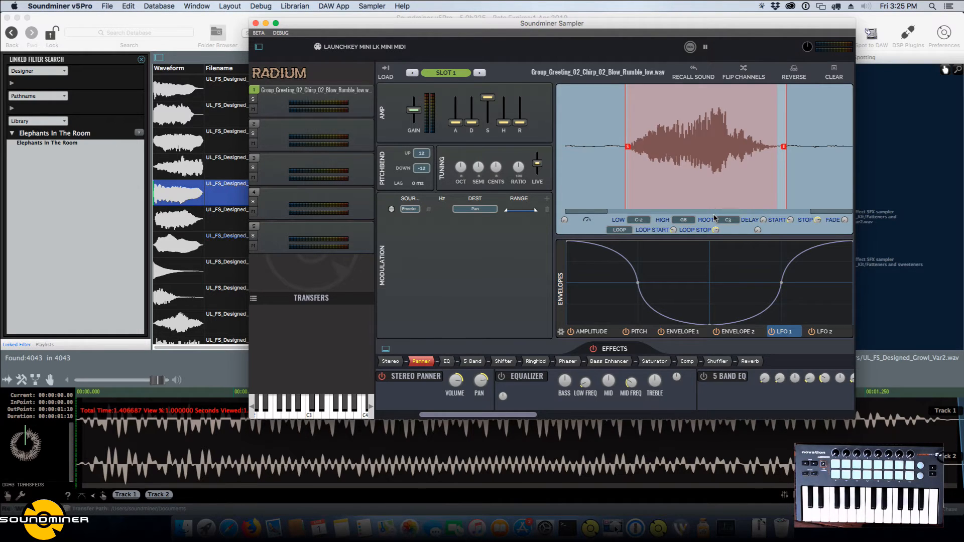
left_click(390, 209)
left_click(411, 208)
left_click(422, 109)
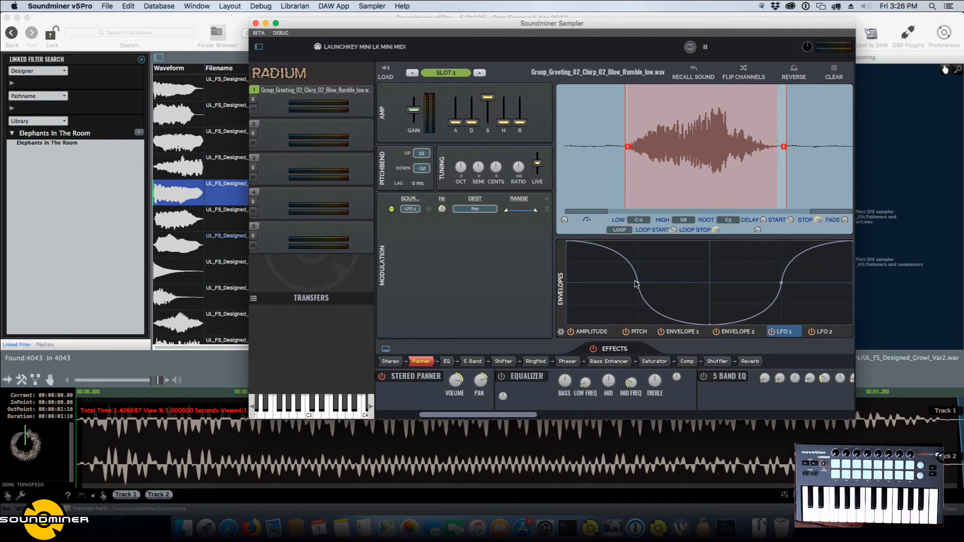
left_click_drag(442, 209, 443, 204)
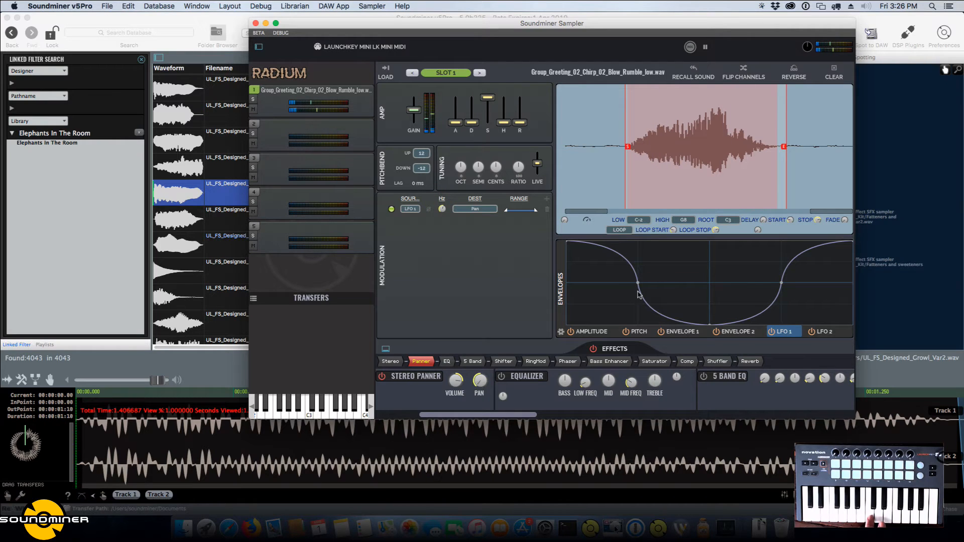
Try the Sine Wave, Square Wave and Triangle Wave presets on LFO 1 in turn.
left_click(559, 331)
mouse_move(567, 343)
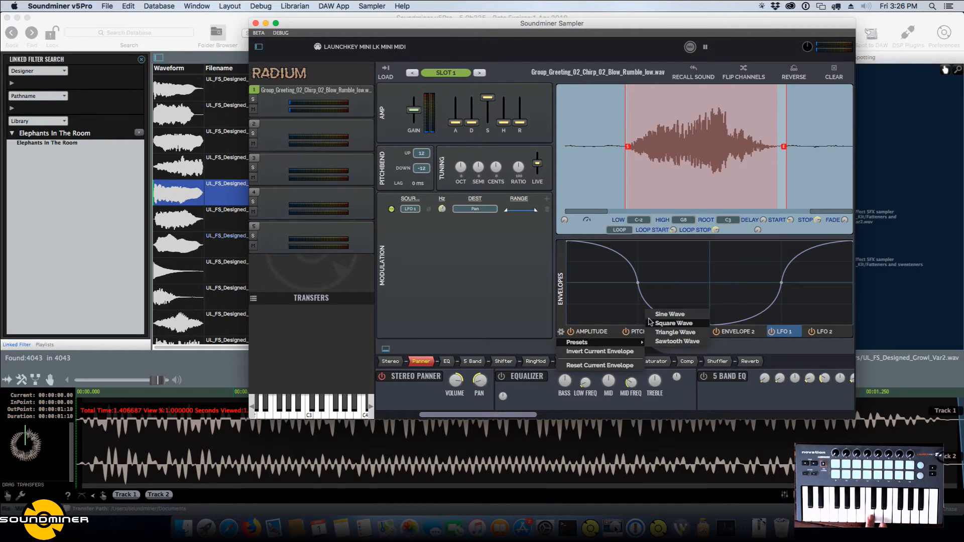
left_click(651, 312)
left_click(561, 331)
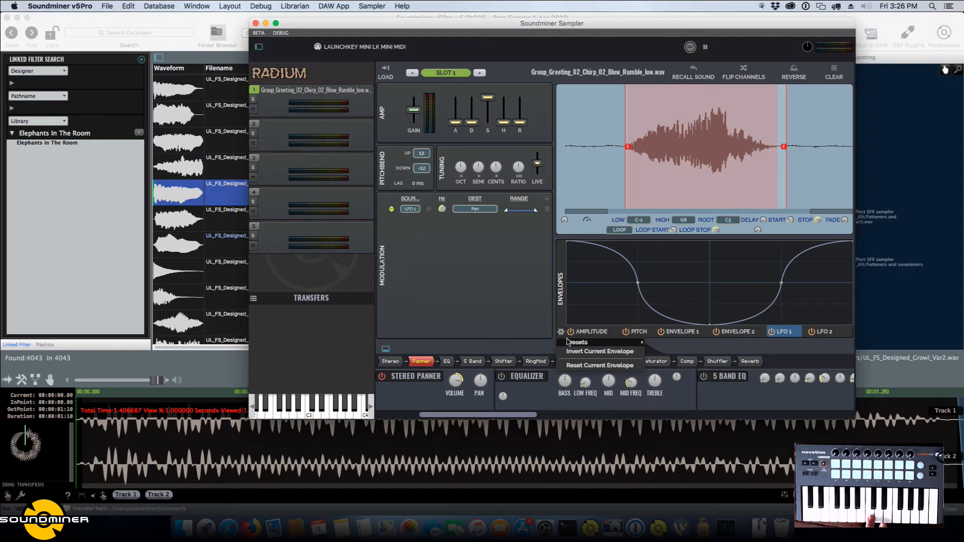
left_click(668, 324)
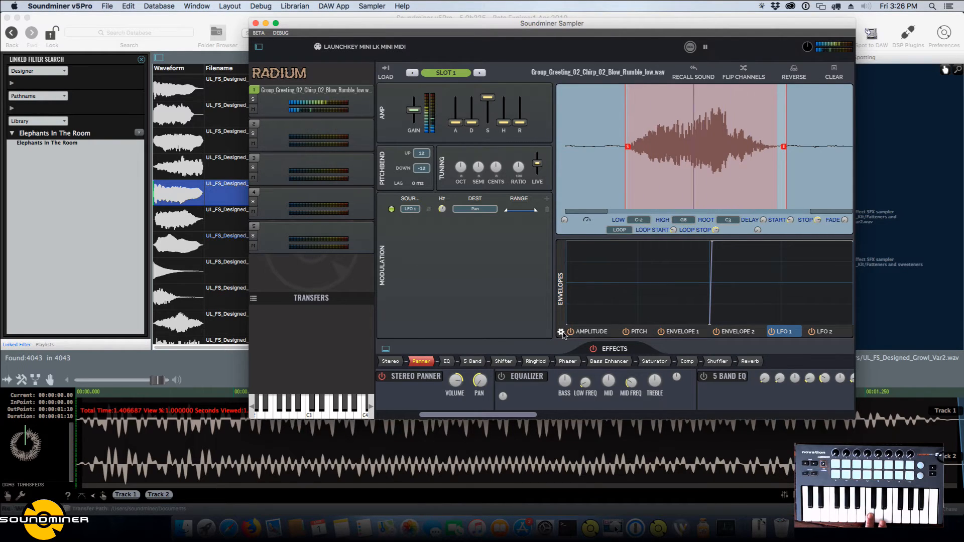
left_click(561, 332)
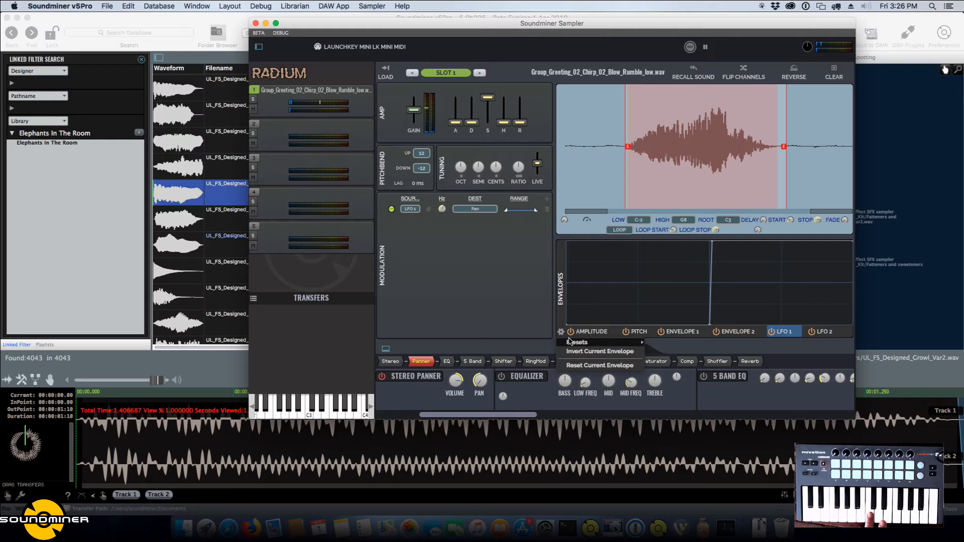
mouse_move(569, 342)
left_click(668, 335)
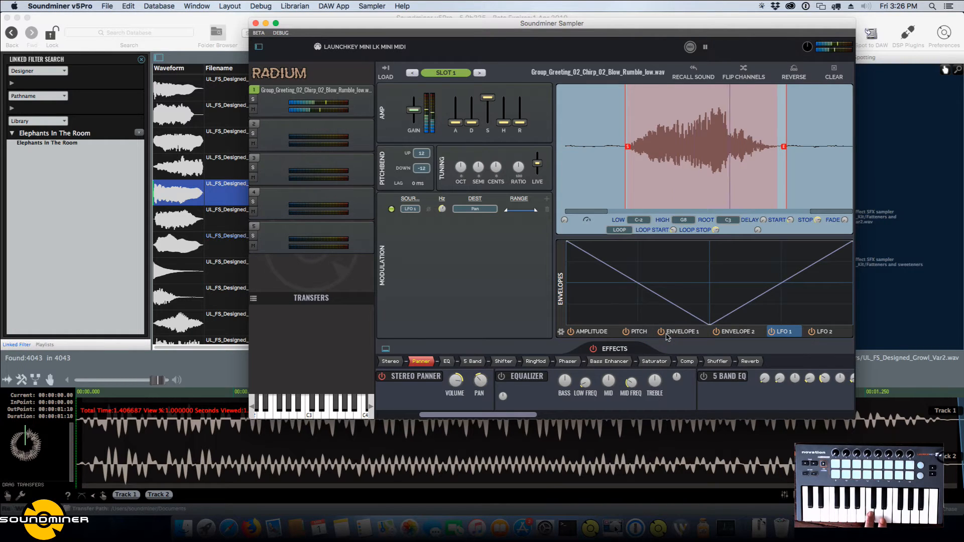
Apply the Sawtooth Wave preset to LFO 1 and reshape both ramps with extra points and curved segments.
left_click(561, 332)
mouse_move(635, 343)
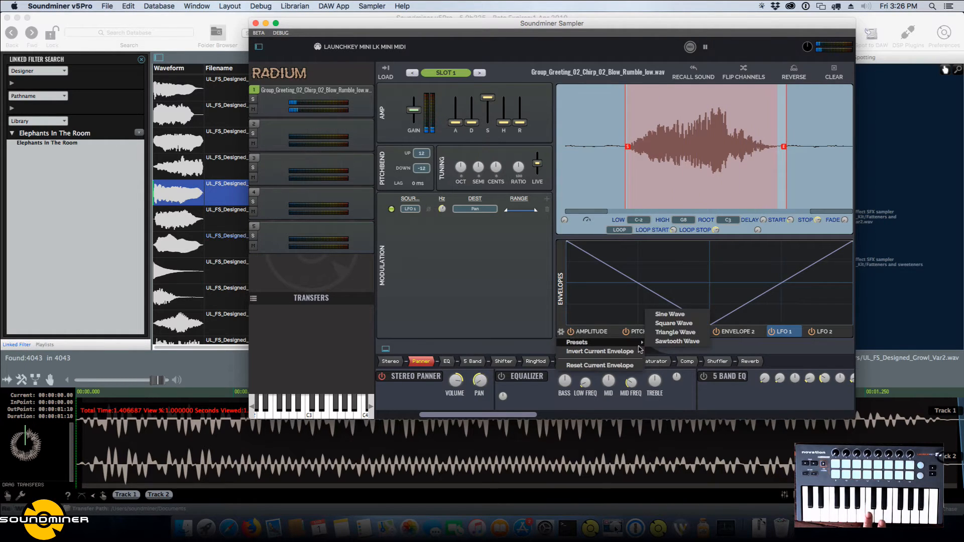
left_click(675, 342)
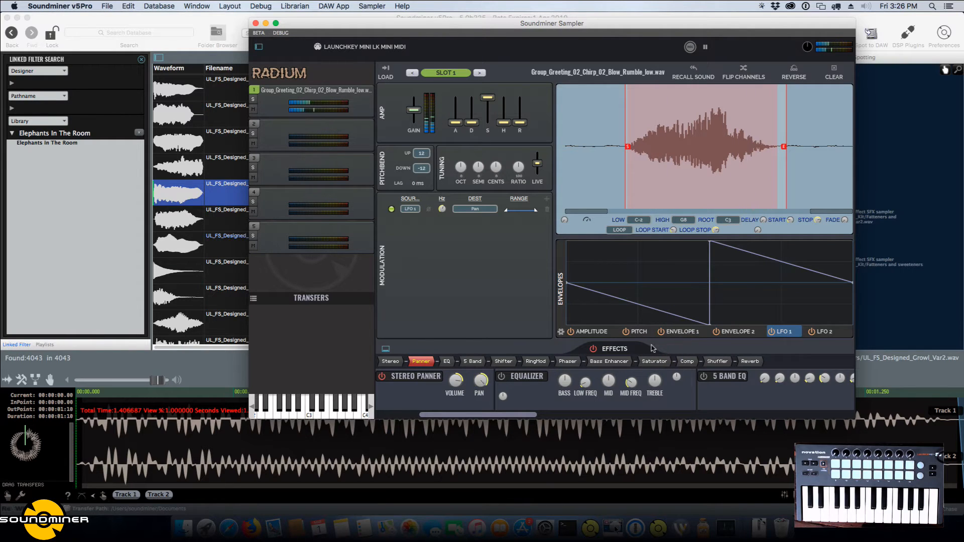
mouse_move(660, 310)
left_mouse_down()
mouse_move(658, 266)
mouse_move(671, 301)
left_mouse_up()
left_click_drag(761, 269, 755, 288)
left_click(771, 279)
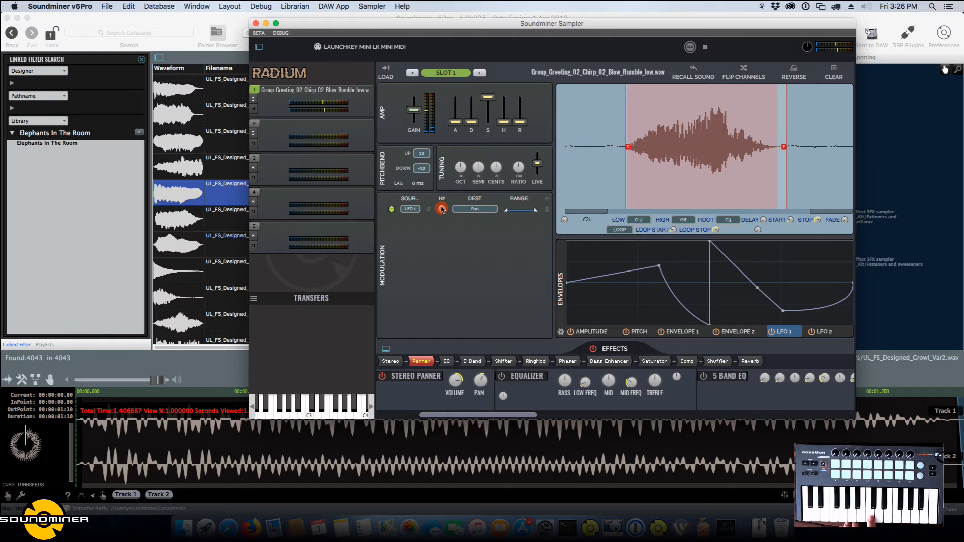
Vary the Hz rate of the LFO 1 pan modulation and clear LFO 1's points to a flat centre line.
left_click_drag(442, 209, 441, 254)
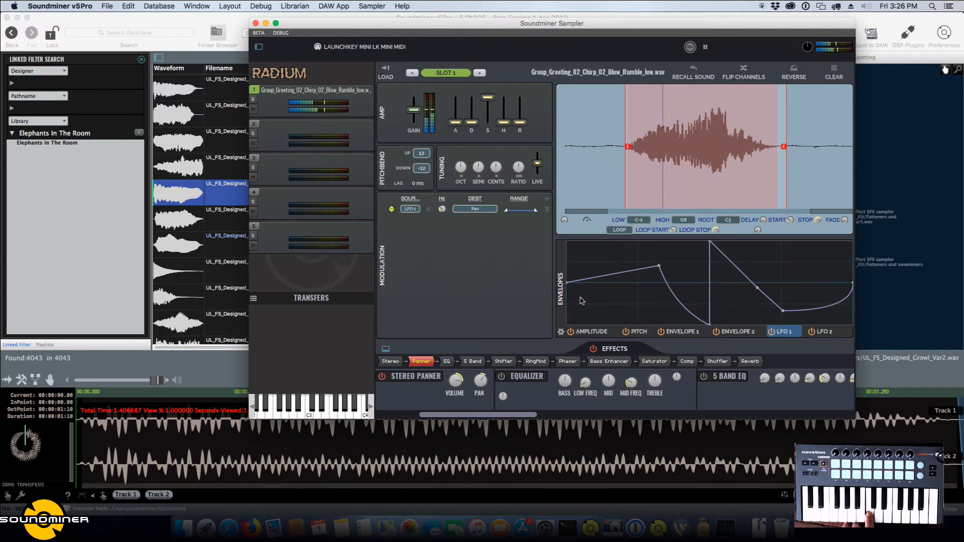
left_click_drag(442, 209, 442, 202)
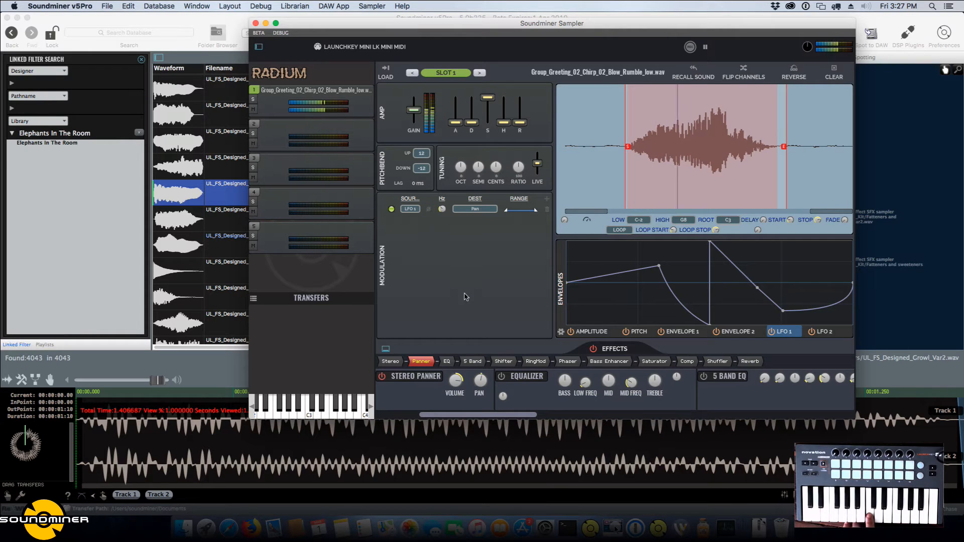
left_click_drag(617, 283, 832, 283)
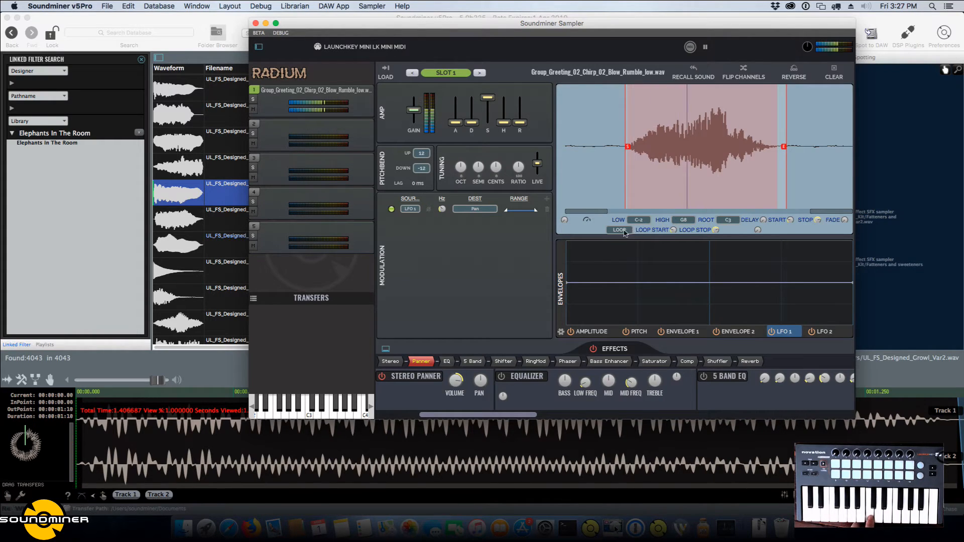
Ignore the Mouseposé crash notice, relaunch Mouseposé, and switch back to the Soundminer Sampler.
left_click(622, 230)
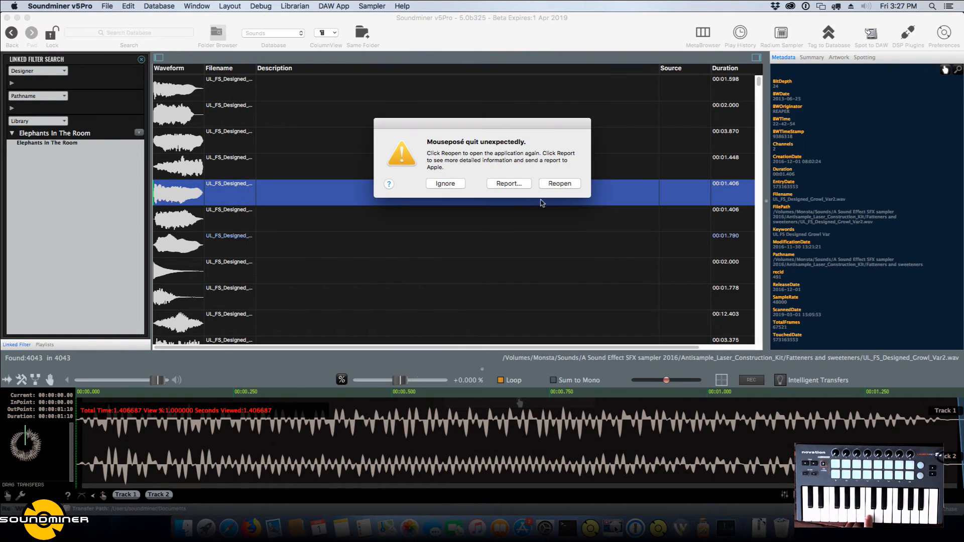
left_click(446, 184)
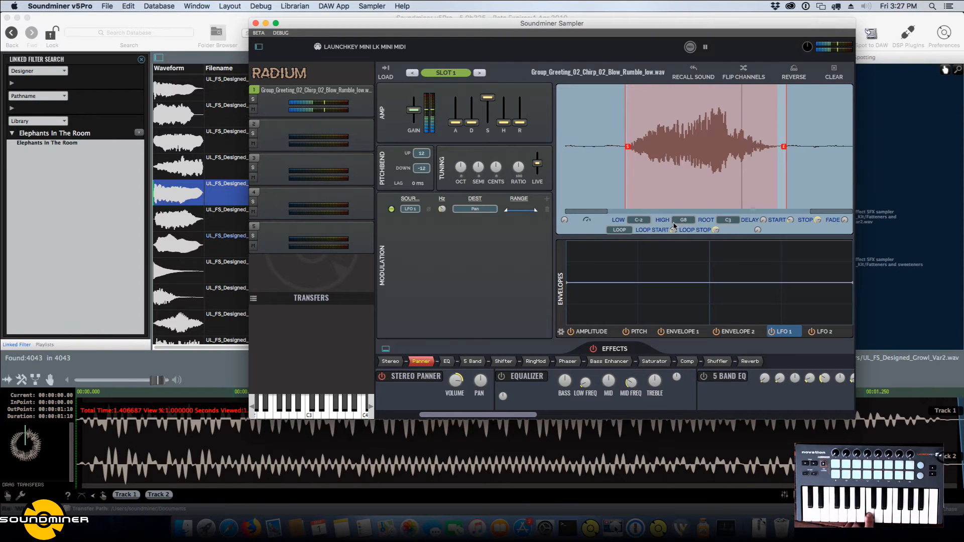
left_click(932, 6)
type("mouse")
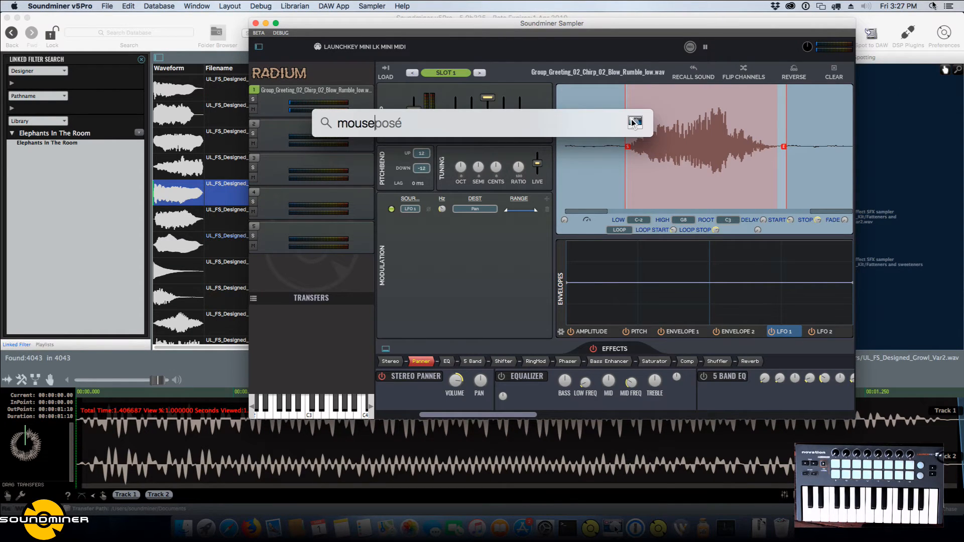
key("Return")
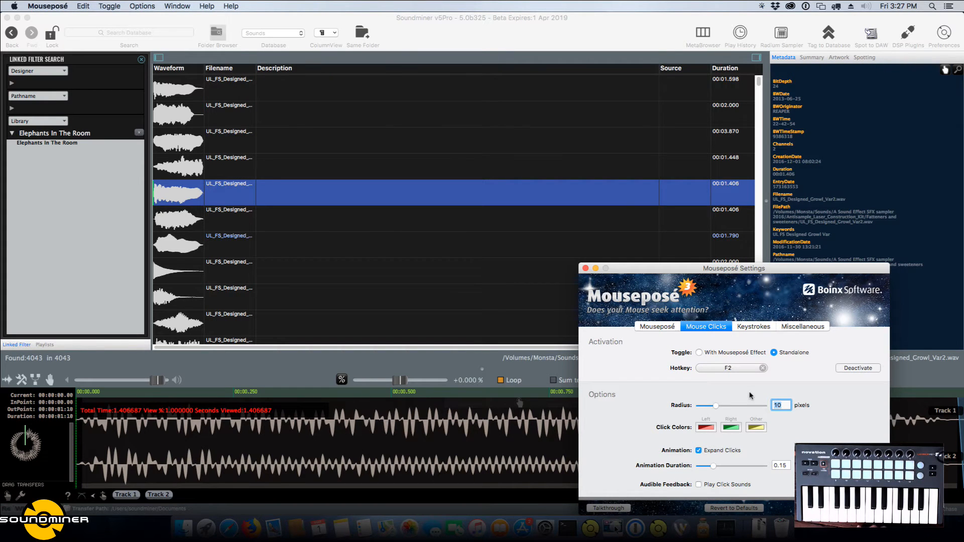
left_click(618, 194)
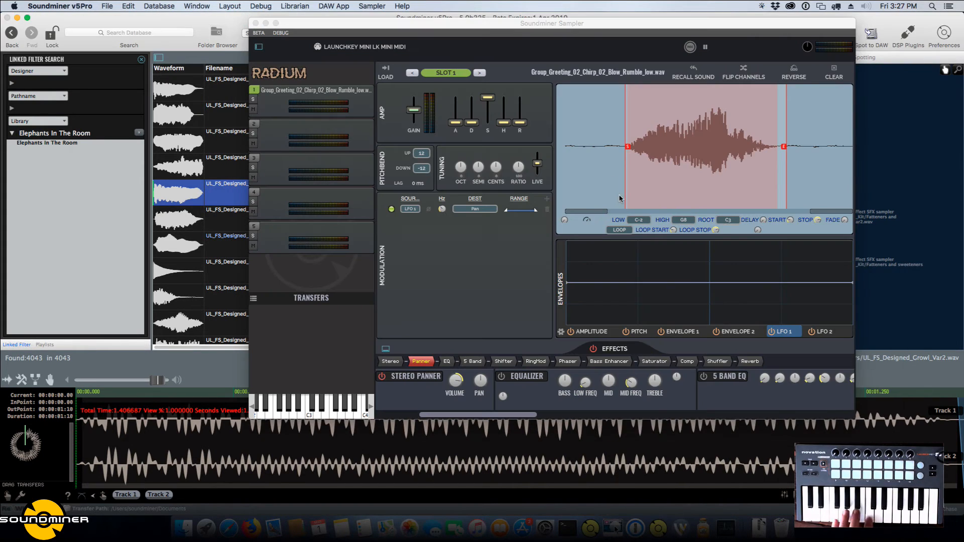
Set the loop mode to Play Then Loop Backwards and move the sample's start marker well ahead of the loop region.
left_click(623, 230)
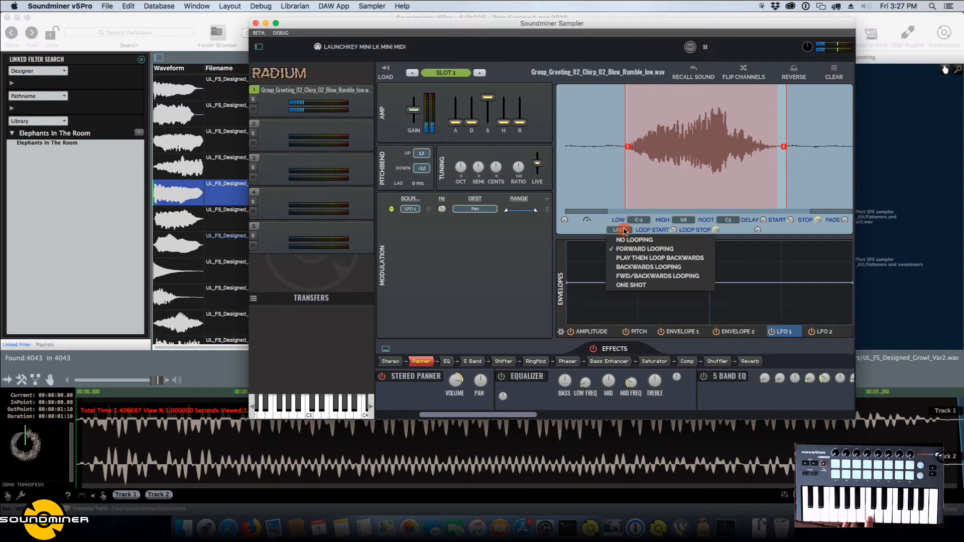
left_click(627, 258)
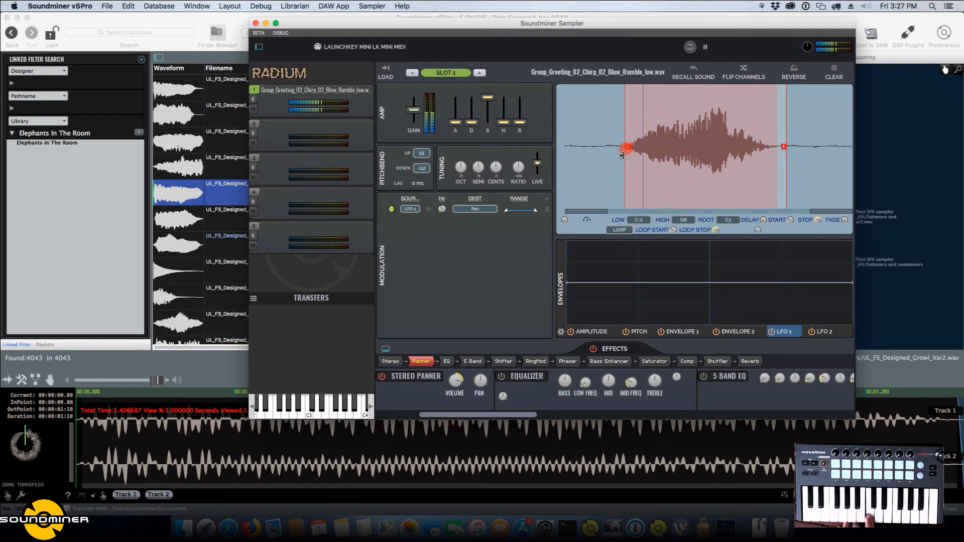
left_click_drag(623, 146, 590, 147)
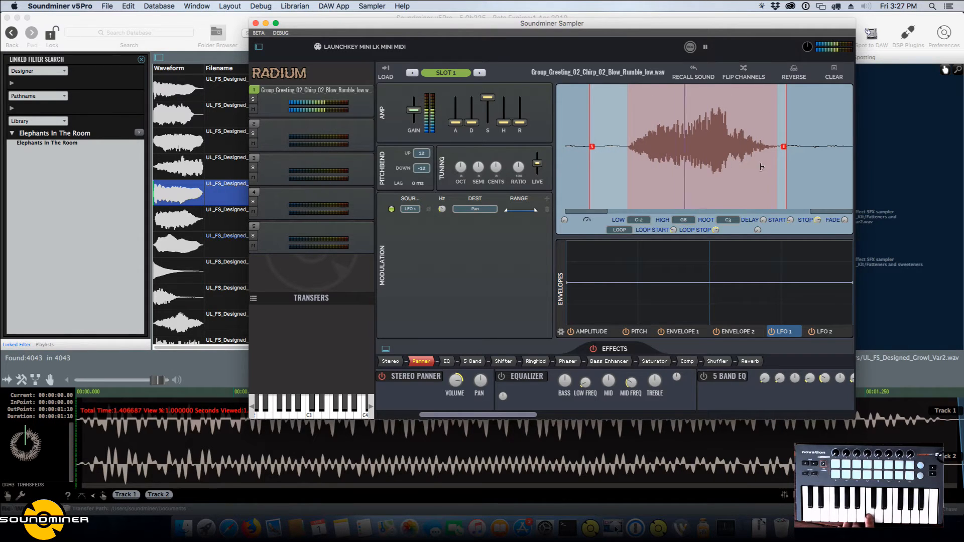
Try the Backwards Looping, Fwd/Backwards Looping and One Shot loop modes in turn.
left_click(633, 231)
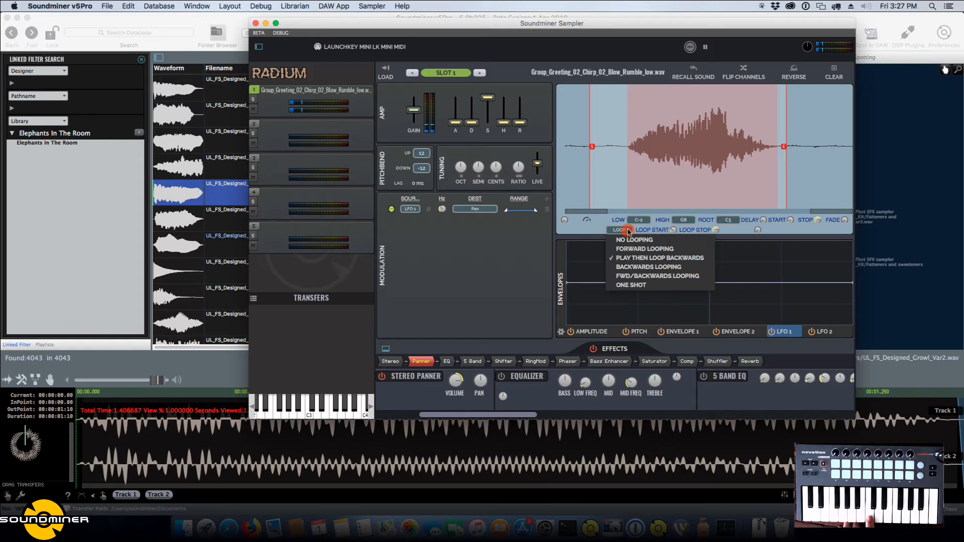
left_click(630, 261)
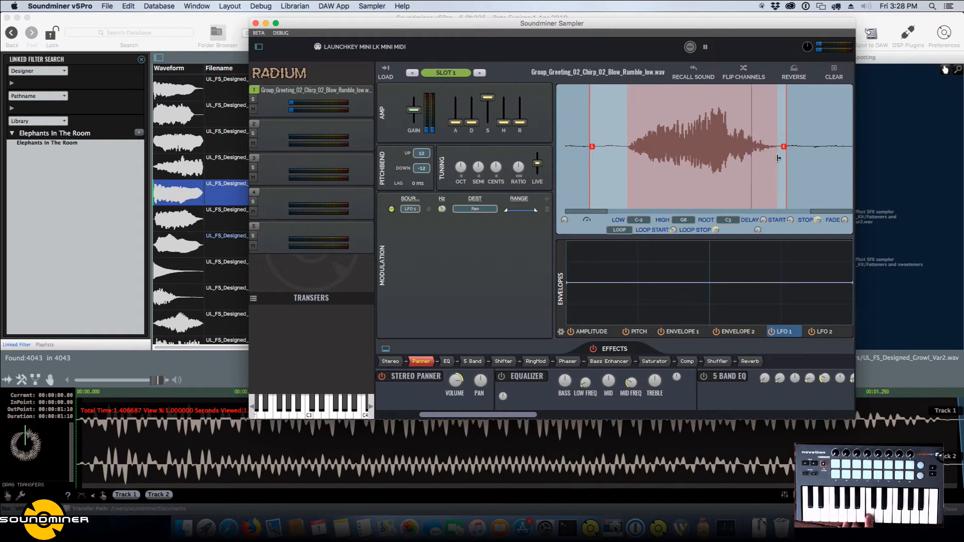
left_click(619, 230)
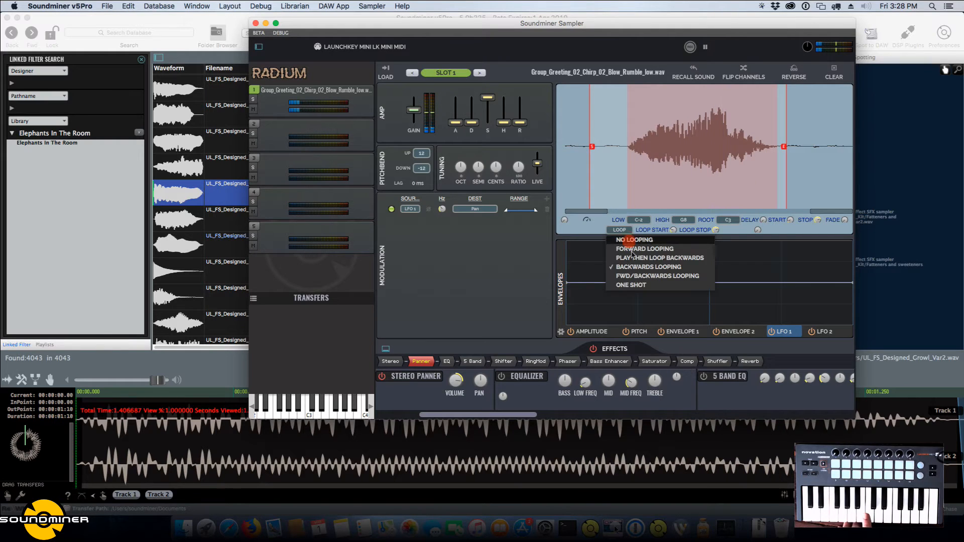
left_click(634, 275)
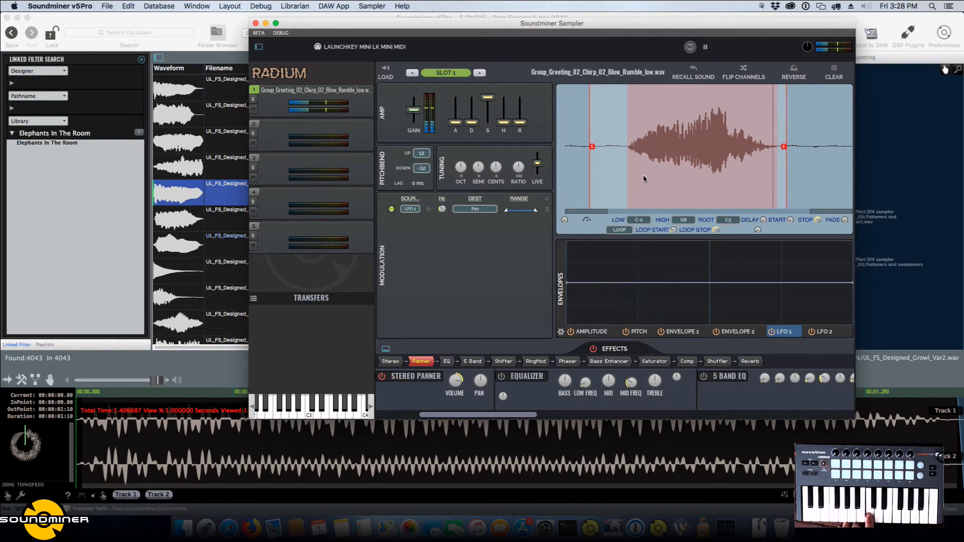
left_click(619, 230)
left_click(631, 285)
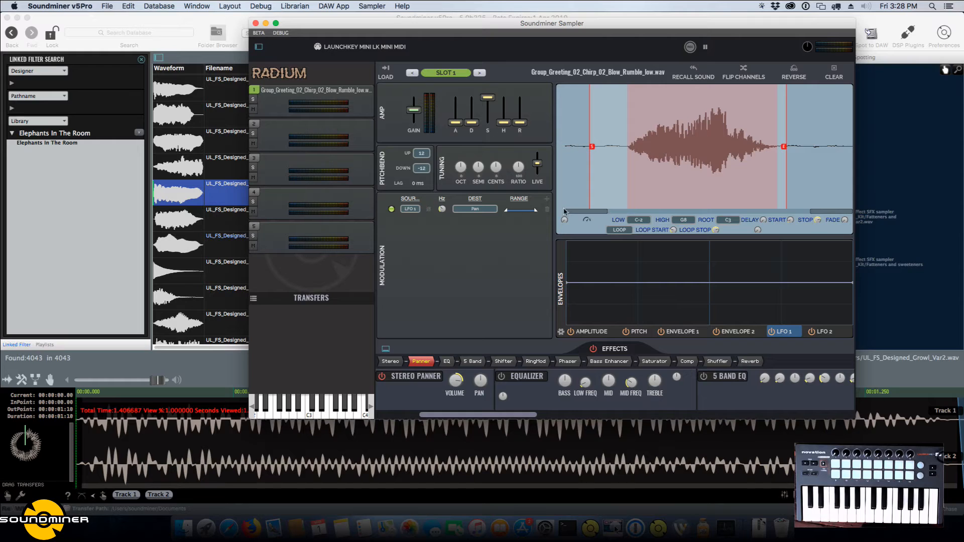
Delete the LFO 1 to Pan modulation routing and set the loop mode to No Looping.
left_click(547, 210)
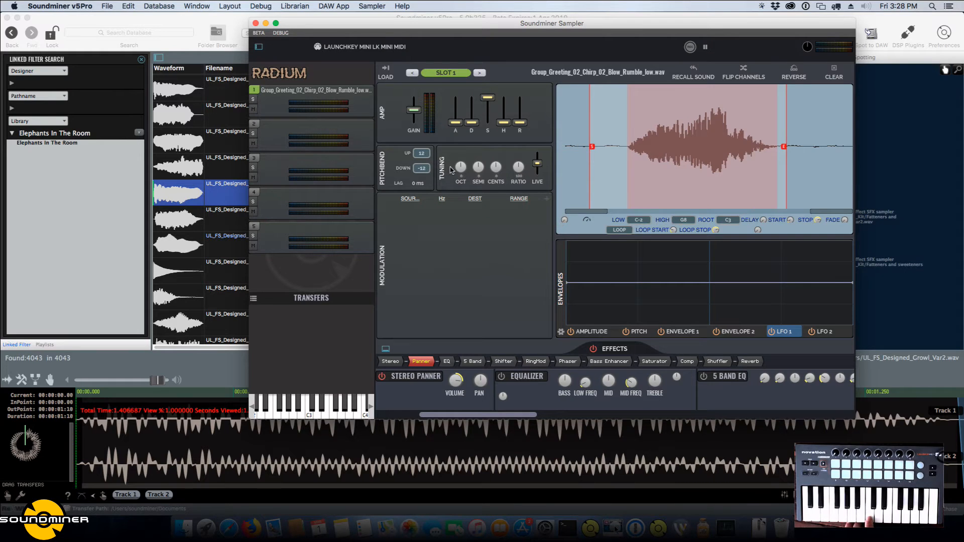
left_click_drag(463, 166, 500, 176)
left_click(619, 230)
left_click(620, 241)
Reset the semitone and octave tuning, and try a raised cents tuning before resetting it to zero.
double_click(479, 169)
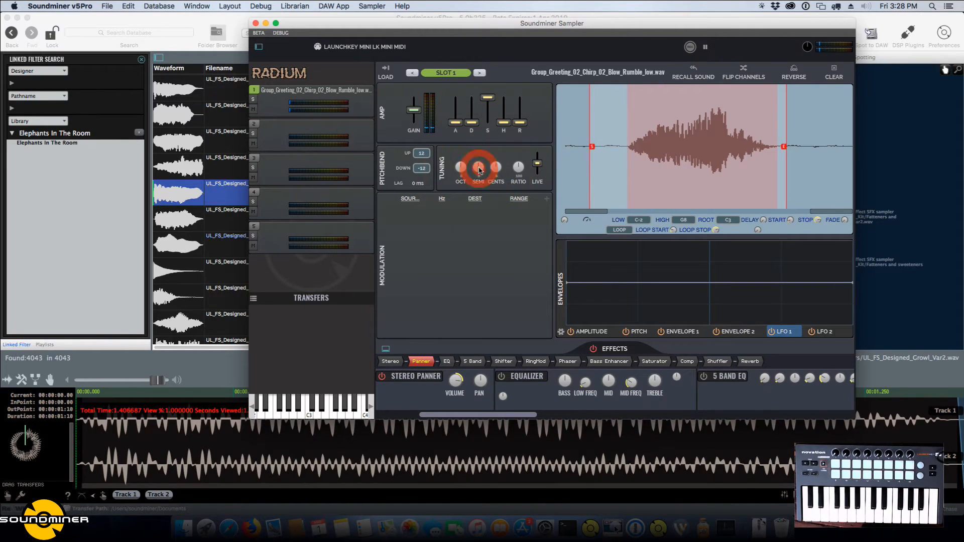
left_click(479, 169)
left_click(462, 170)
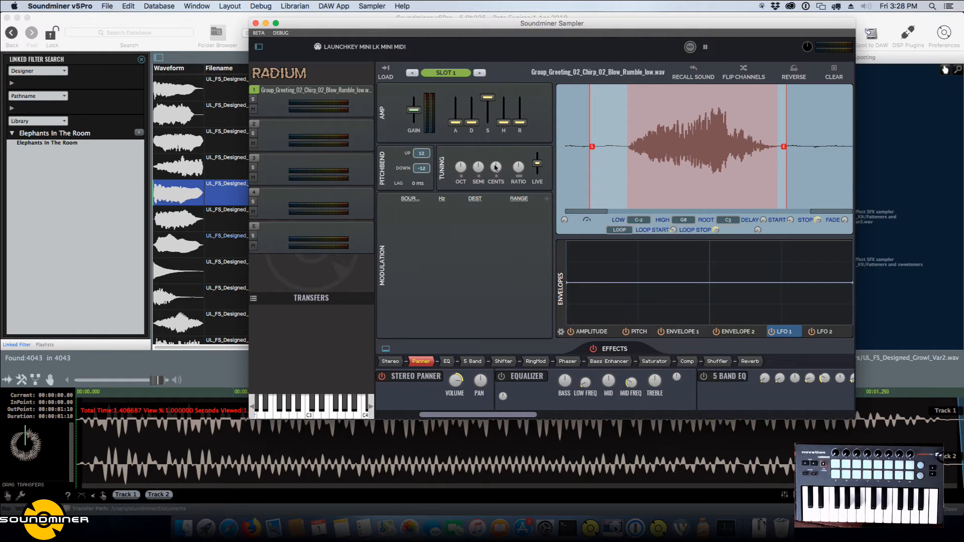
left_click_drag(496, 167, 503, 141)
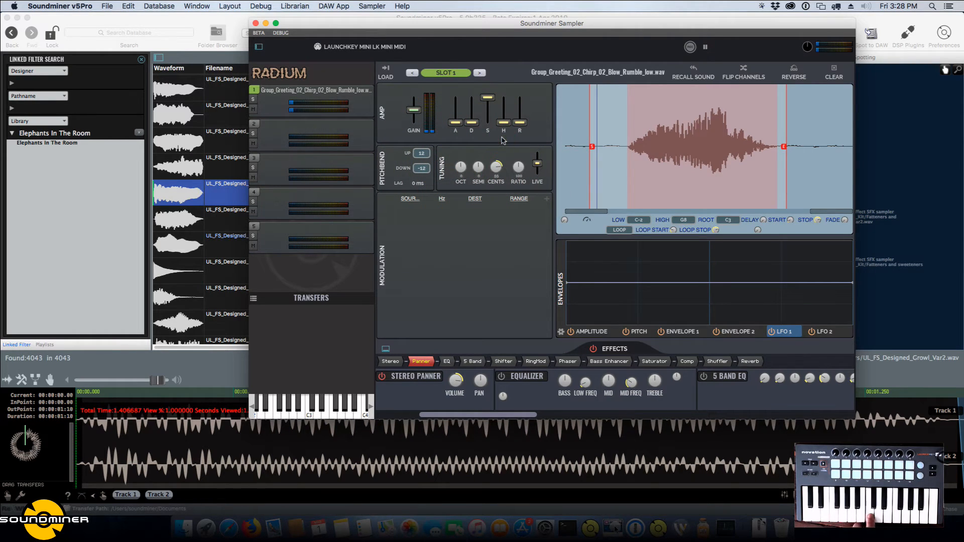
left_click(499, 169)
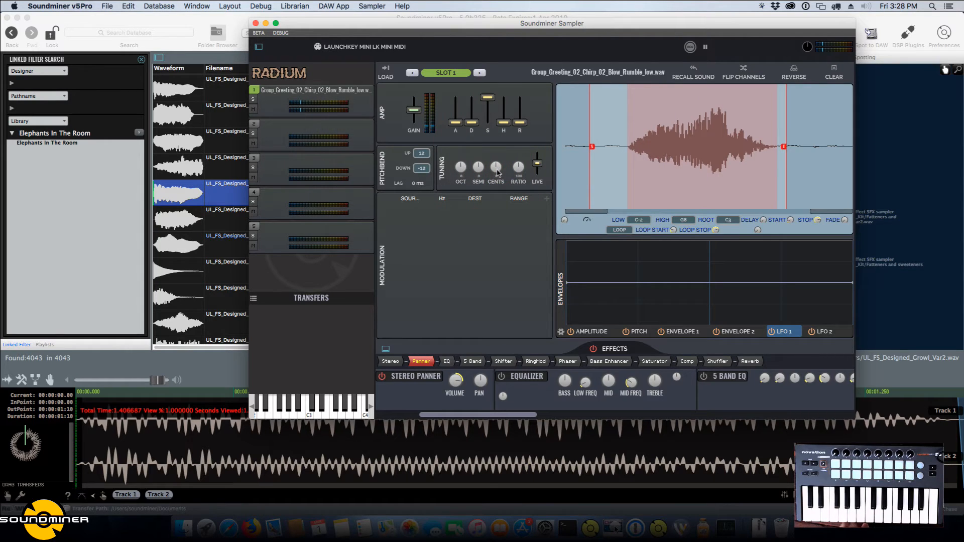
Set the loop mode to Forward Looping and try the octave and live tuning controls on the playing sample.
left_click(617, 230)
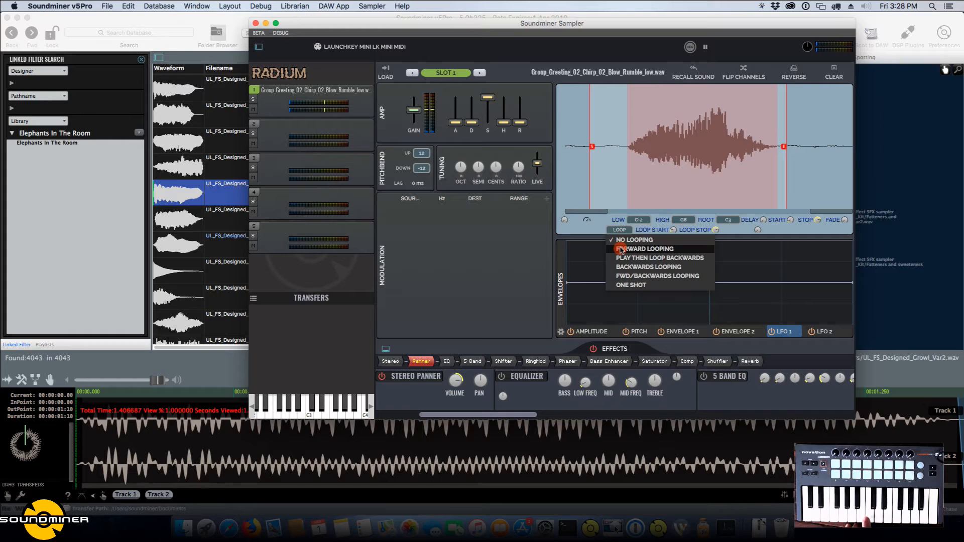
left_click(618, 247)
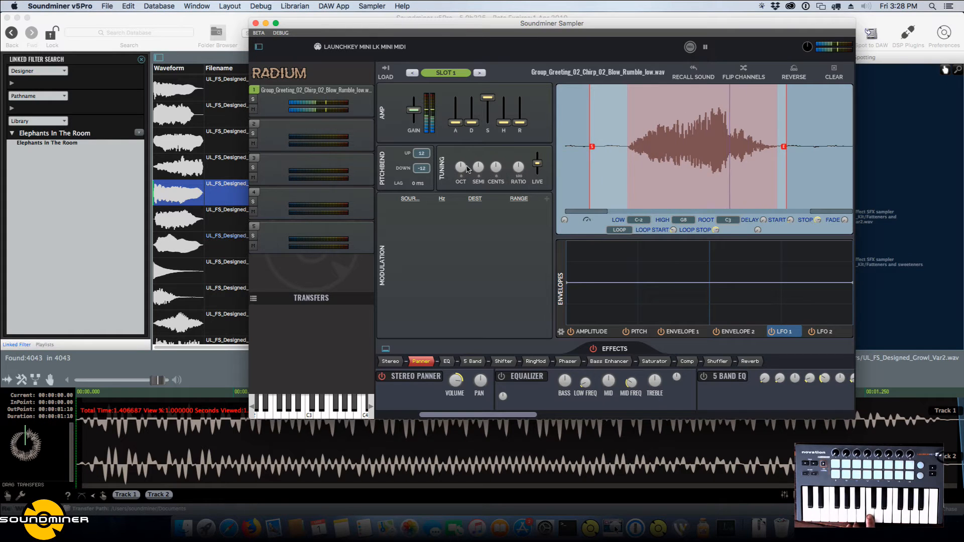
mouse_move(460, 167)
left_mouse_down()
mouse_move(453, 208)
mouse_move(469, 142)
mouse_move(467, 203)
mouse_move(473, 183)
mouse_move(461, 179)
left_mouse_up()
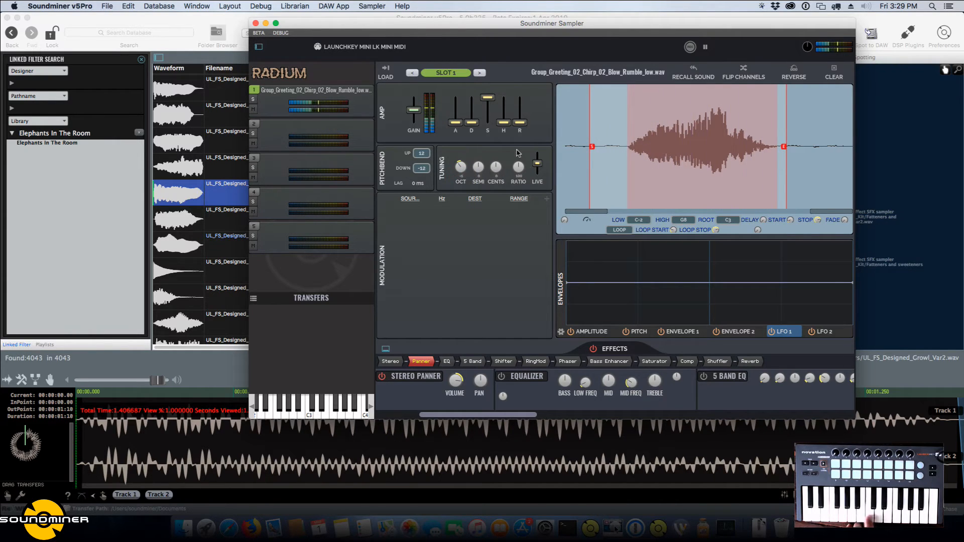
left_click_drag(536, 167, 542, 168)
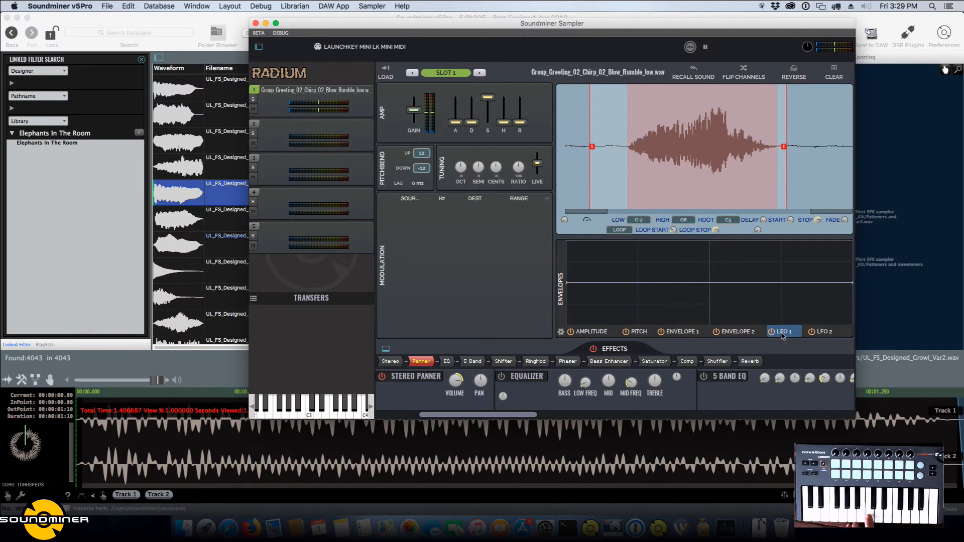
Add a modulation routing from LFO 1 to Pitch Mod and apply a smooth wave-shaped preset to the LFO 1 envelope.
left_click(547, 198)
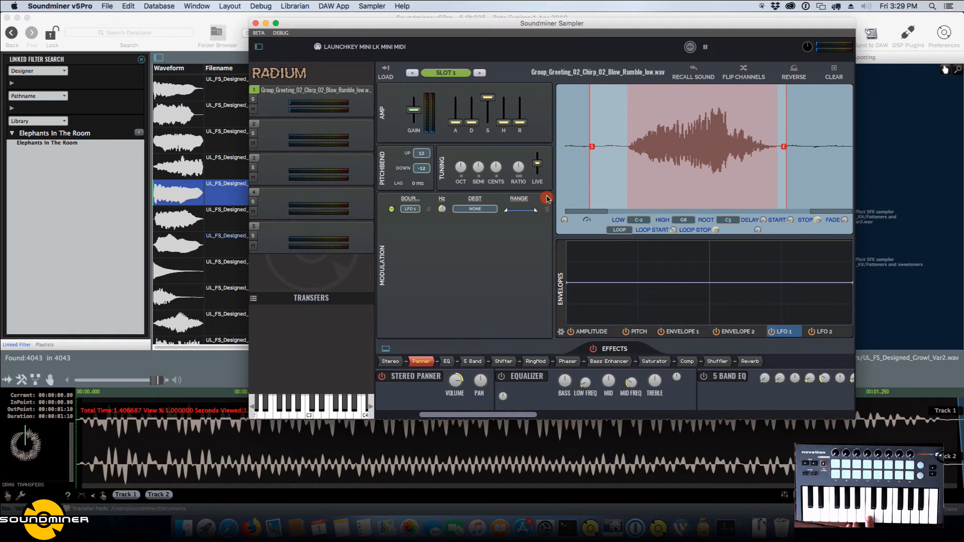
left_click(474, 209)
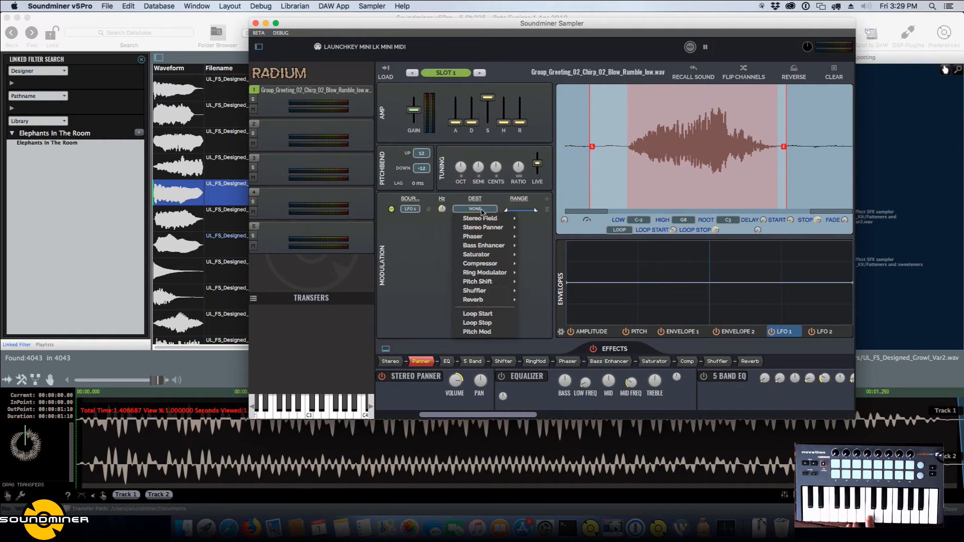
left_click(483, 332)
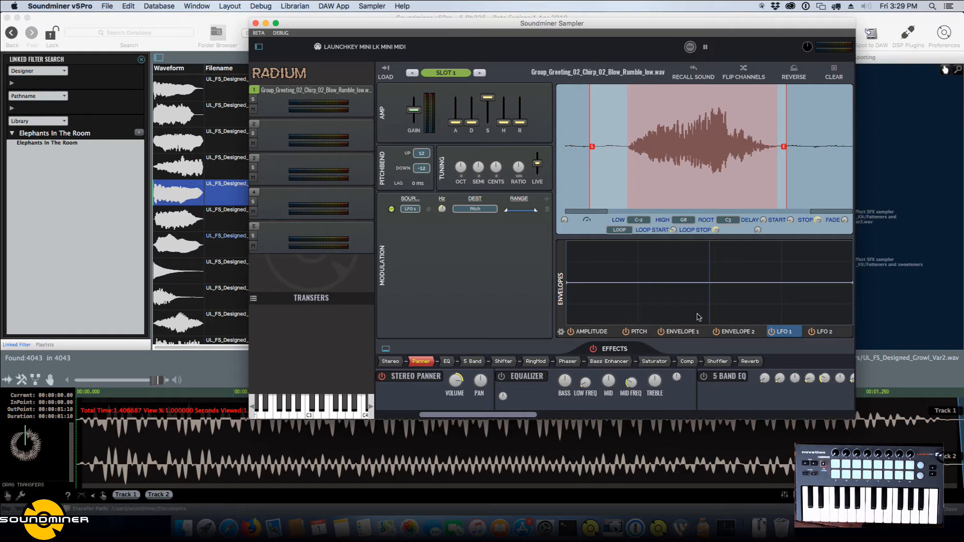
left_click(559, 333)
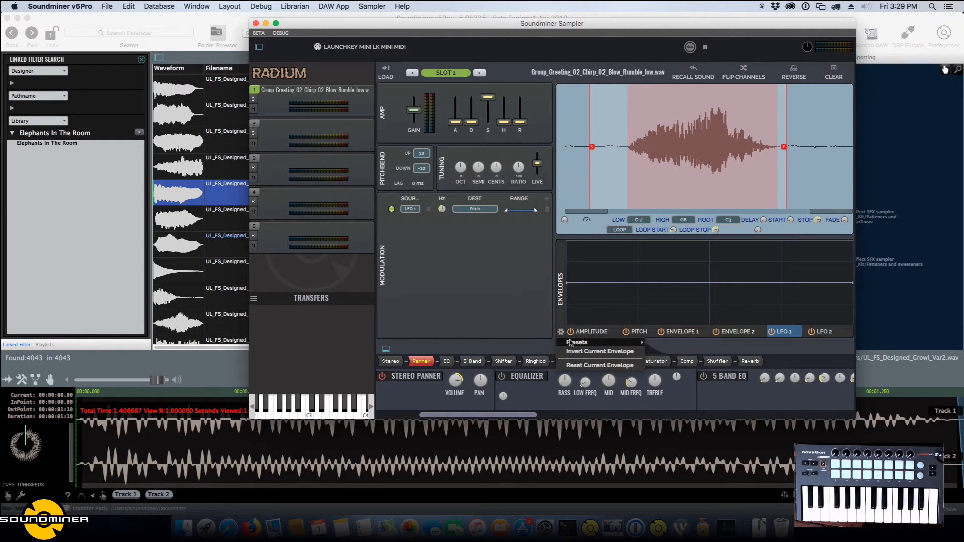
mouse_move(627, 342)
left_click(687, 314)
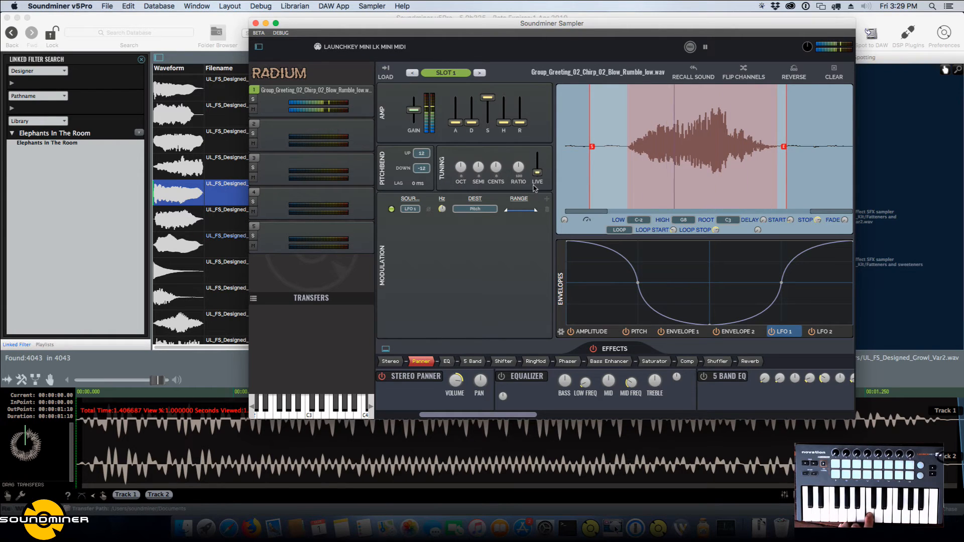
Try narrower modulation ranges on the LFO 1 to Pitch routing.
mouse_move(536, 211)
left_mouse_down()
mouse_move(510, 210)
mouse_move(522, 212)
left_mouse_up()
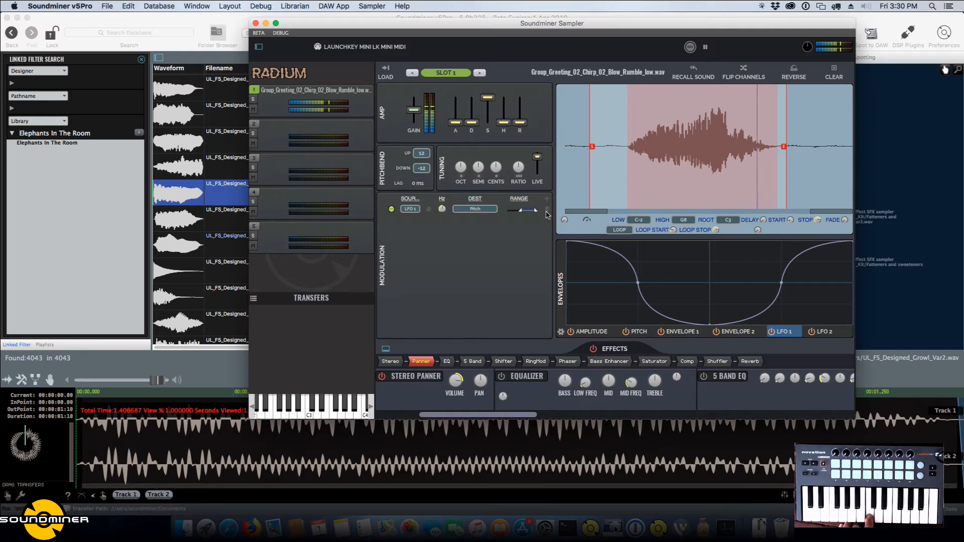
left_click_drag(521, 212, 509, 212)
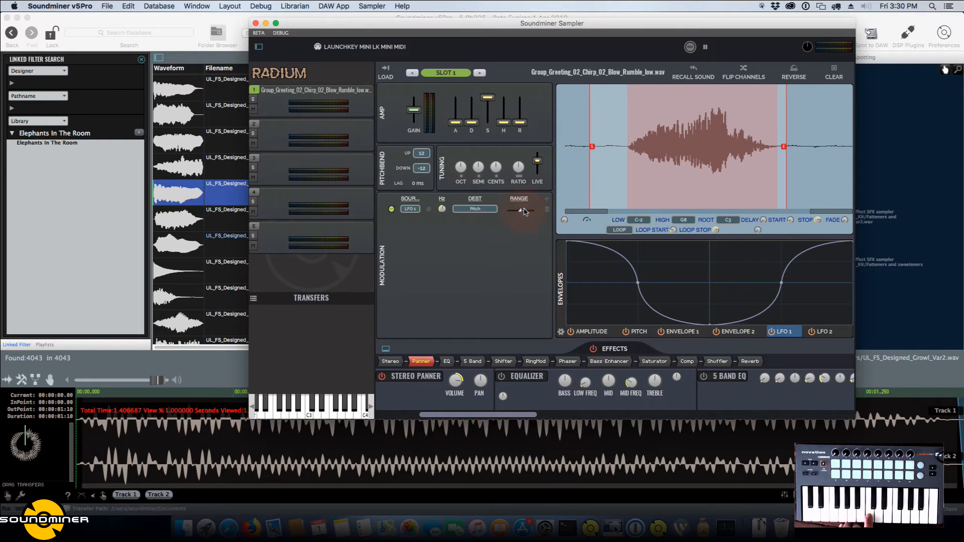
left_click_drag(523, 212, 519, 211)
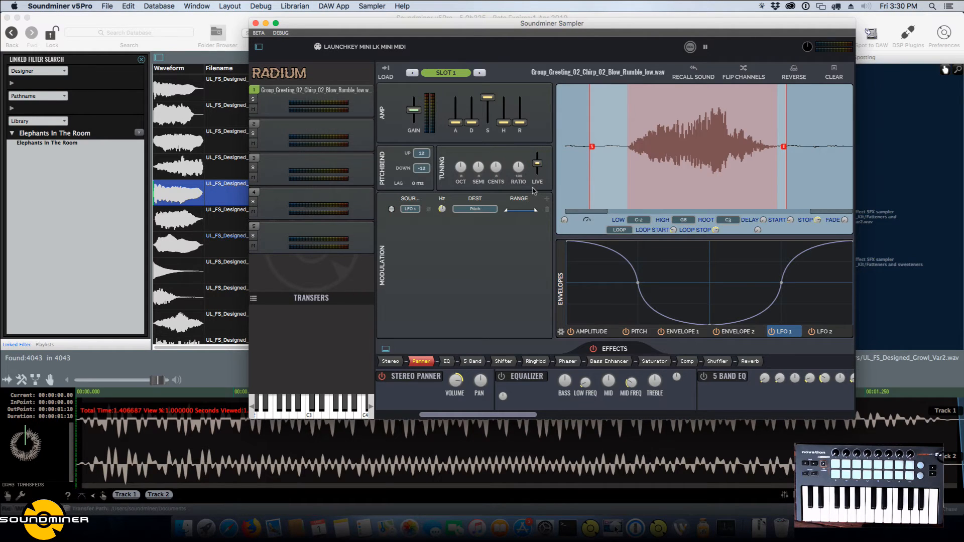
Search the sound database for "mich" and filter the results to the Old Engines Grab Bag OEGB8 library.
left_click(134, 33)
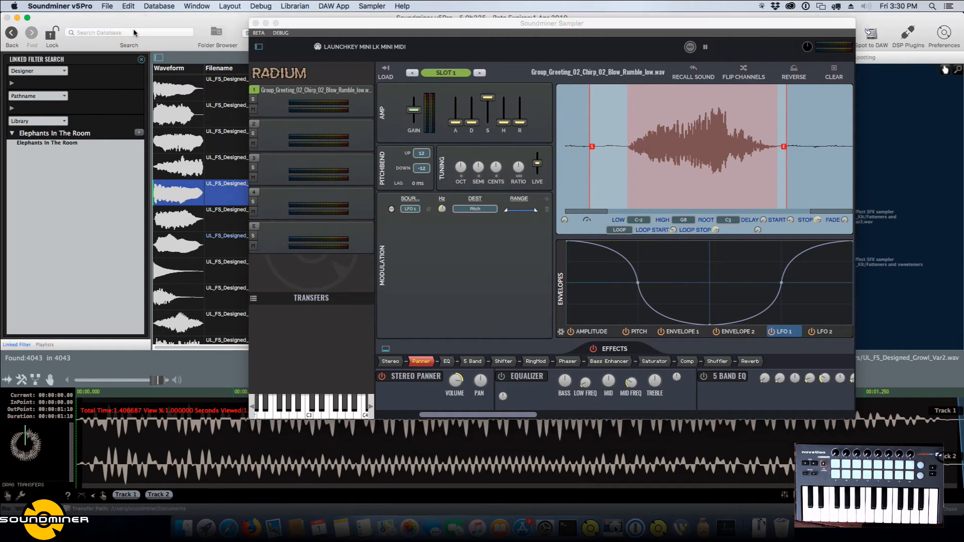
left_click(134, 32)
type("mich")
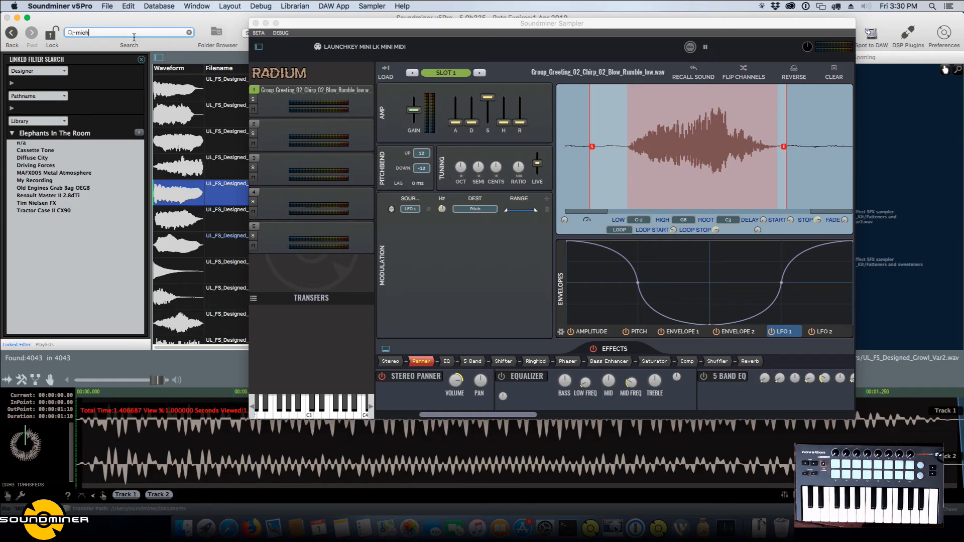
key("Return")
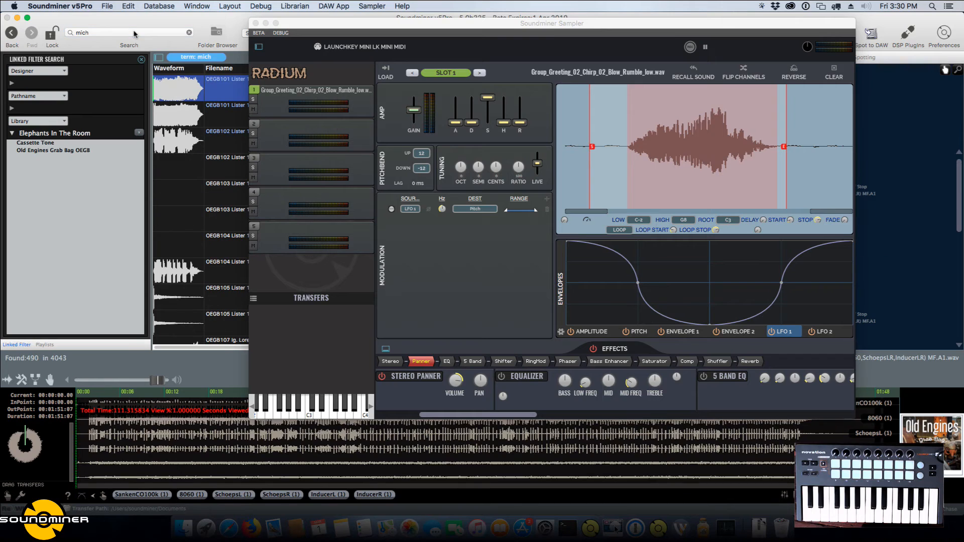
left_click(65, 151)
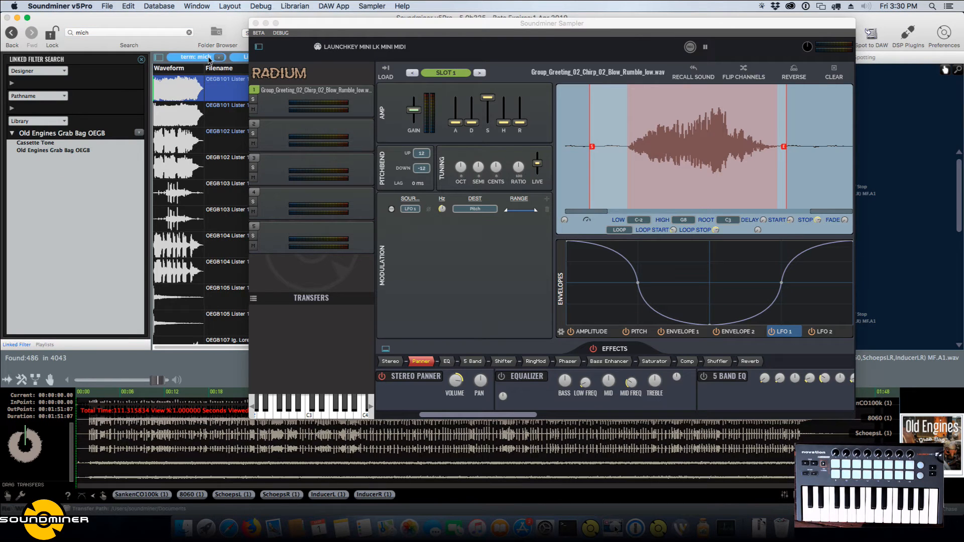
Isolate the 8060 channel of the first OEGB101 Lister recording and load its section from about 12 to 15 seconds into slot 1.
left_click(208, 189)
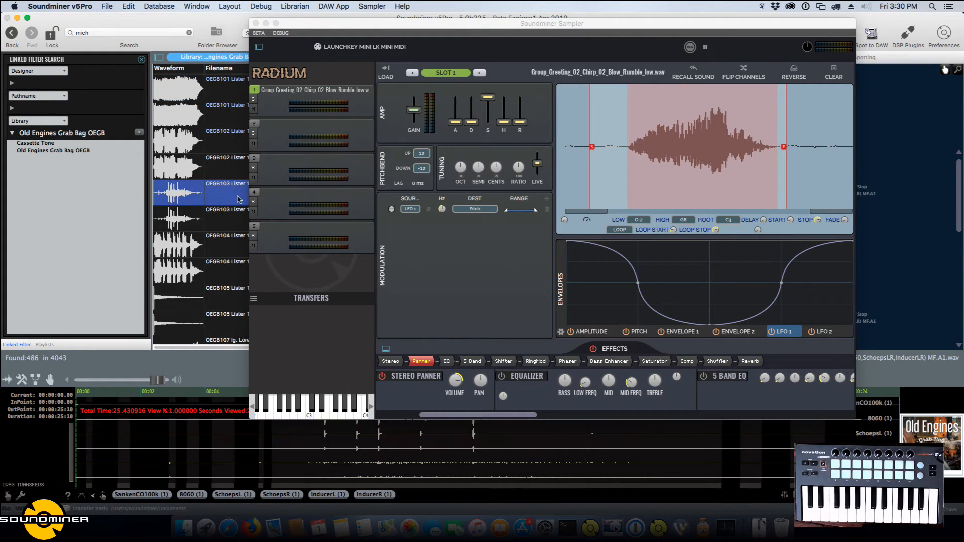
left_click(219, 57)
left_click(164, 479)
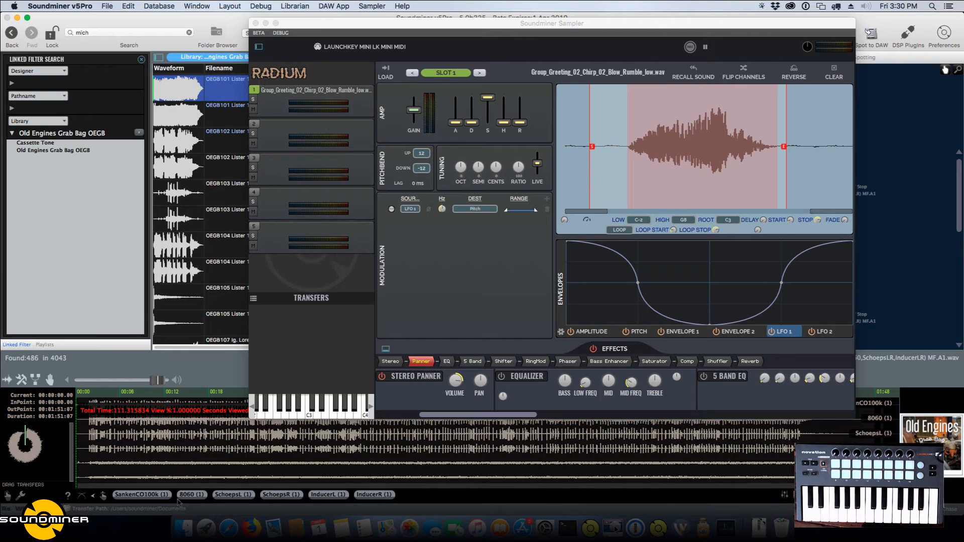
left_click(192, 496)
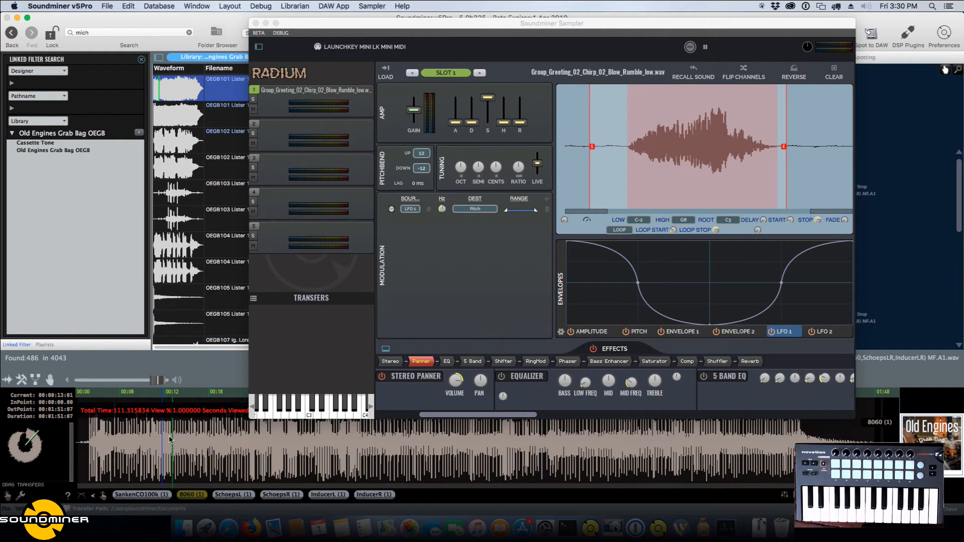
left_click_drag(168, 447, 196, 448)
key("k")
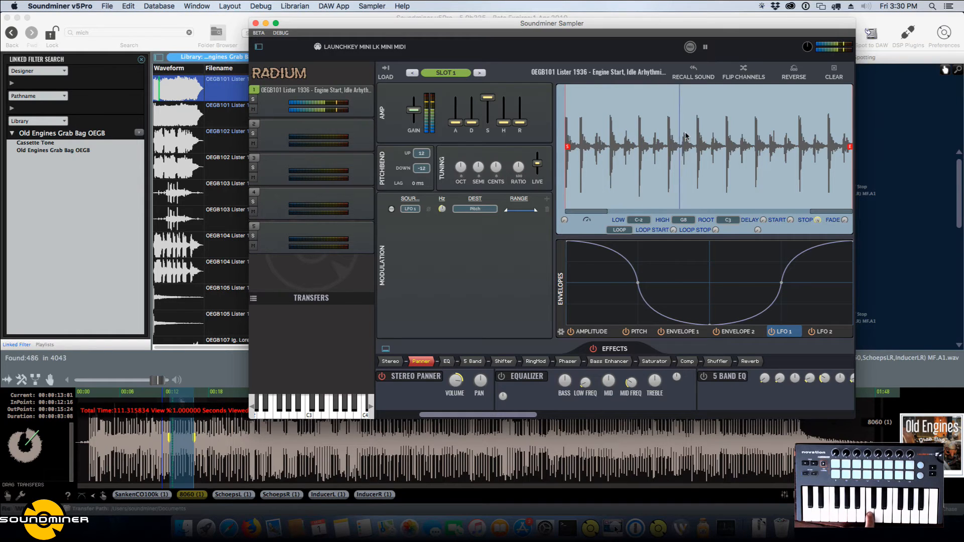
Try moving the engine sample's start marker a few pulses in, and reset the sampler's modulation and effect settings.
left_click(580, 163)
left_click_drag(581, 163, 626, 165)
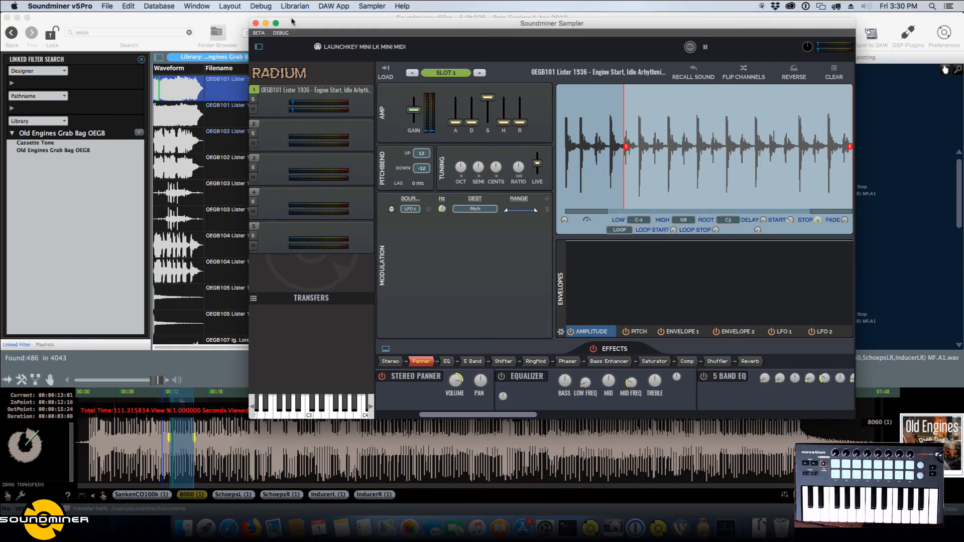
left_click(258, 33)
left_click(269, 98)
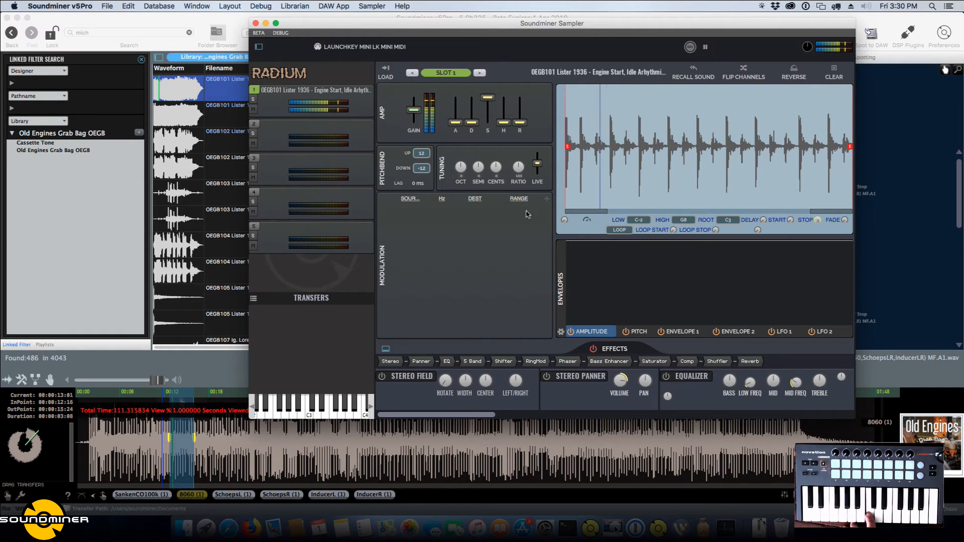
Select sampler slot 2 and audition the OEGB101 and OEGB102 Lister stereo mix recordings.
left_click(287, 138)
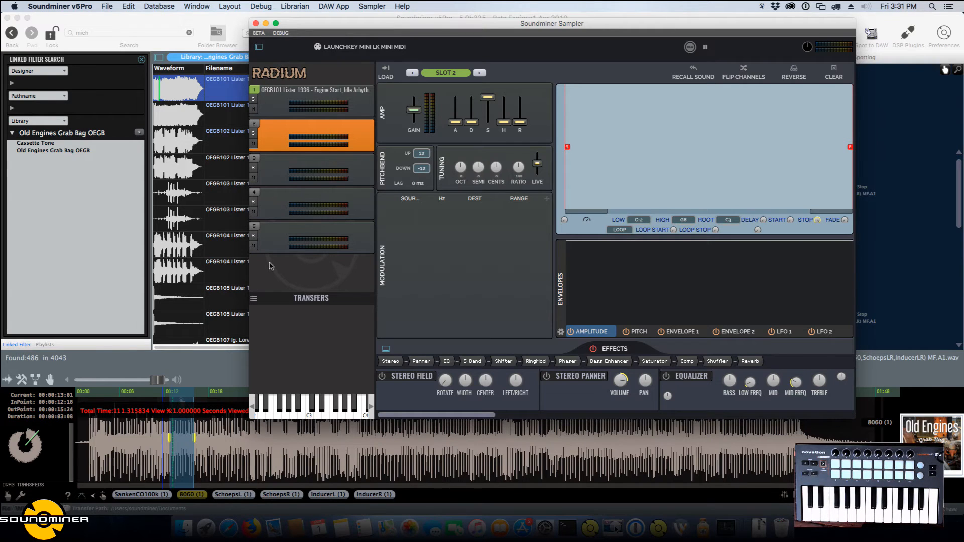
left_click(219, 118)
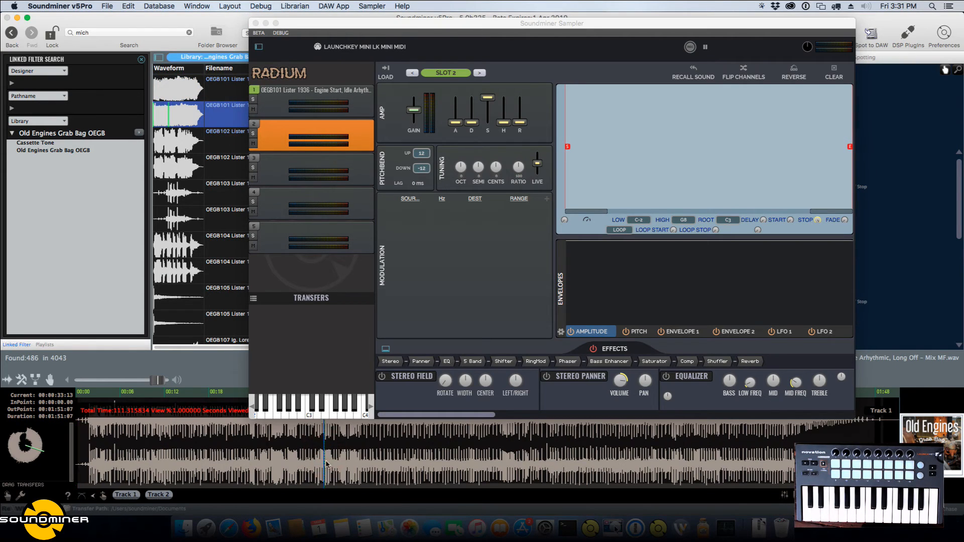
left_click(215, 171)
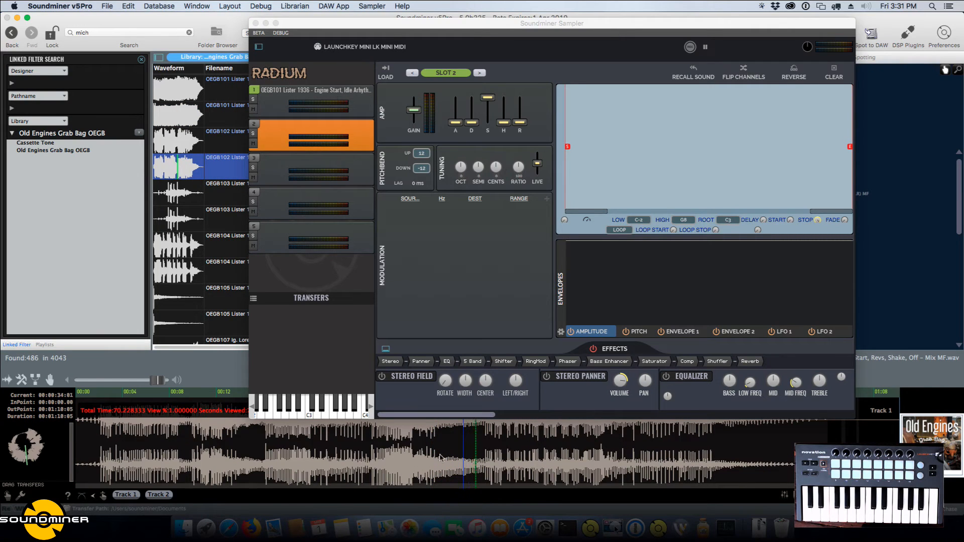
Isolate Track 2 of the OEGB102 Lister mix and load its section from about 30 to 32 seconds into slot 2.
left_click(164, 495)
left_click(434, 465)
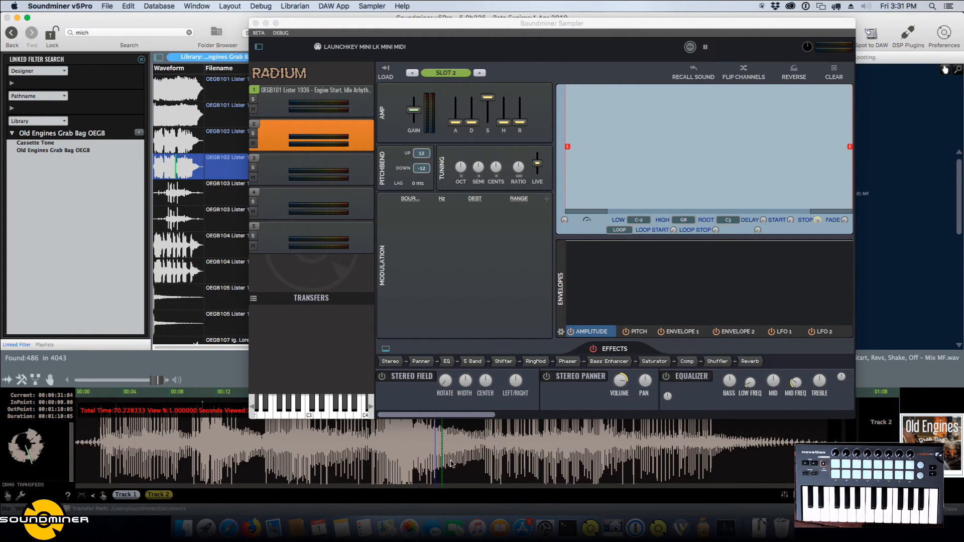
left_click_drag(438, 457, 453, 459)
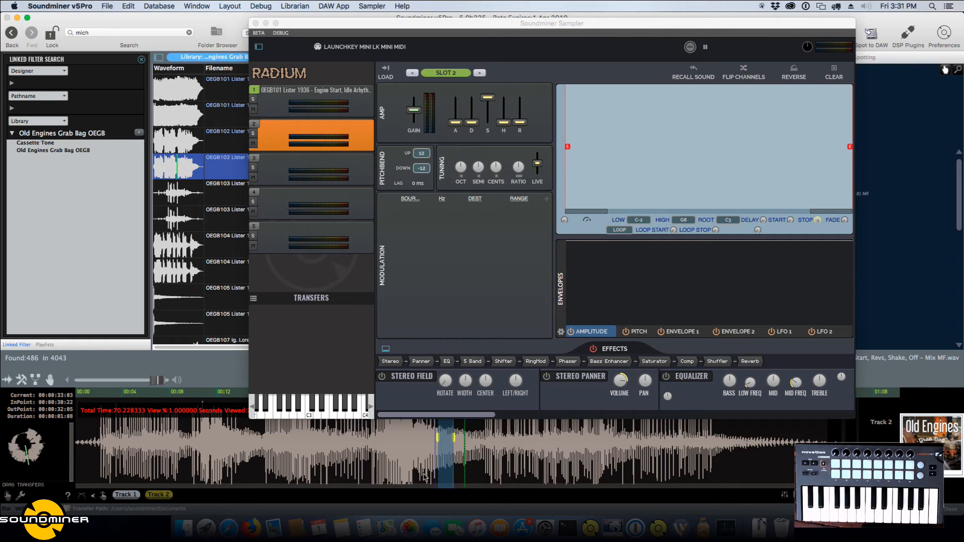
left_click(391, 74)
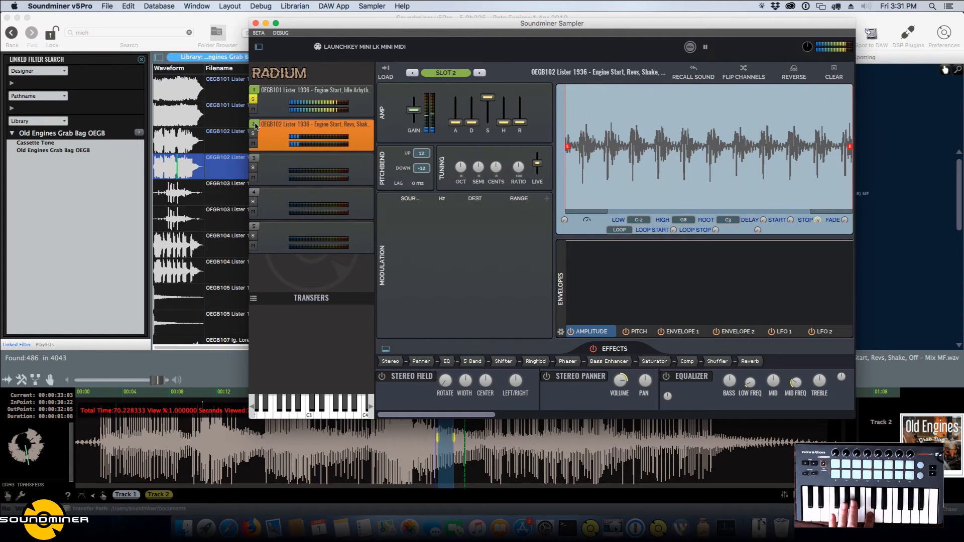
Toggle slot 1's mute to compare the layers, and shape a fade-in from near zero at the start of slot 2's amplitude envelope.
left_click(254, 109)
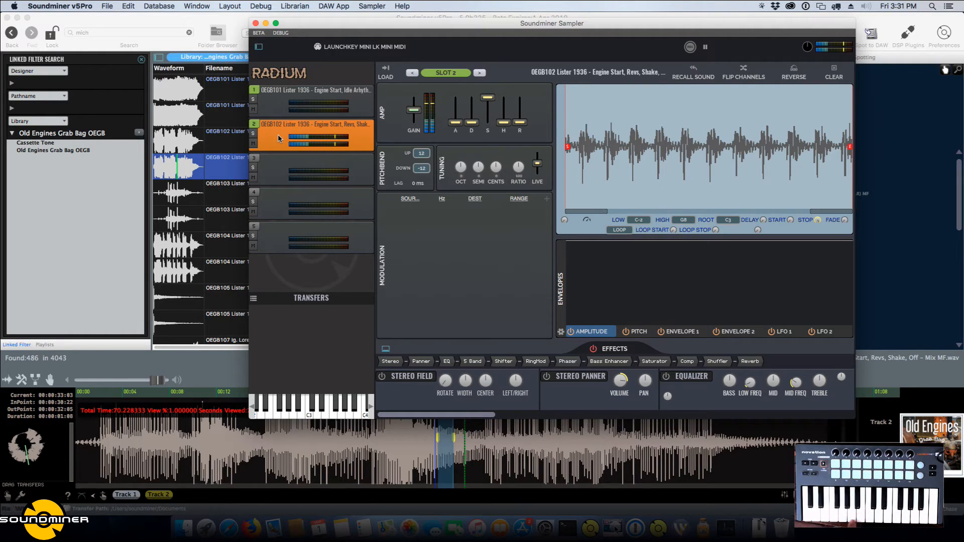
left_click(269, 162)
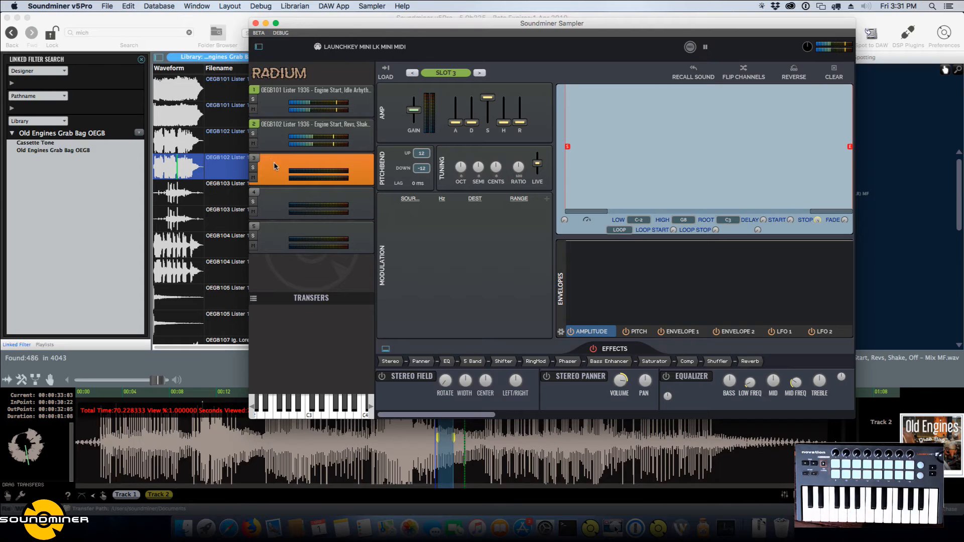
left_click(283, 134)
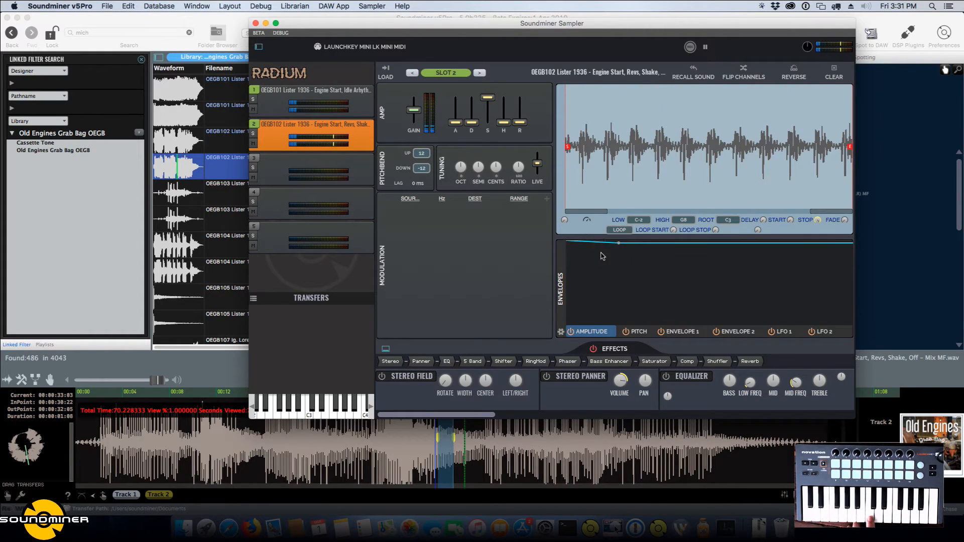
left_click_drag(596, 241, 543, 309)
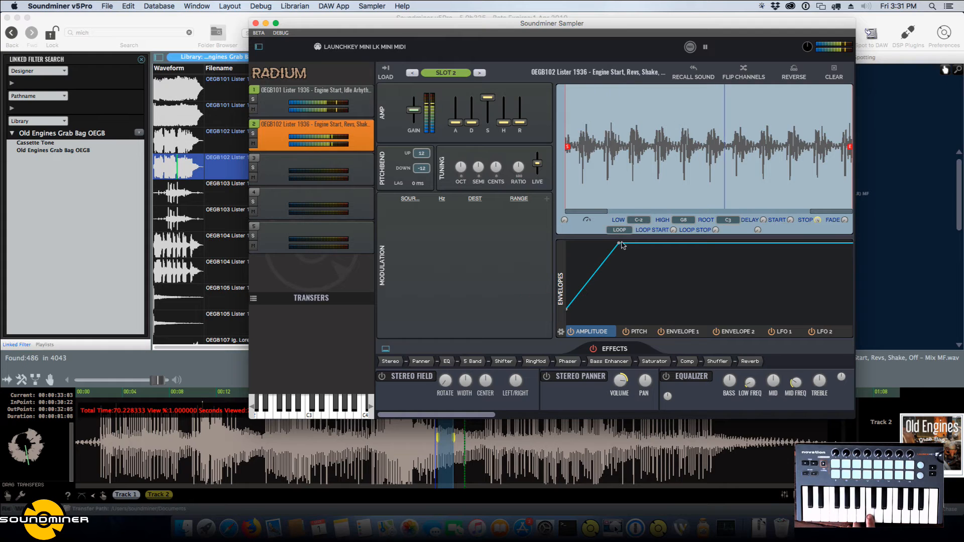
left_click_drag(619, 243, 621, 224)
left_click_drag(566, 309, 561, 325)
Set slot 1 to forward/backwards looping, with the loop running from shortly before the third pulse to around the last pulse.
left_click(330, 113)
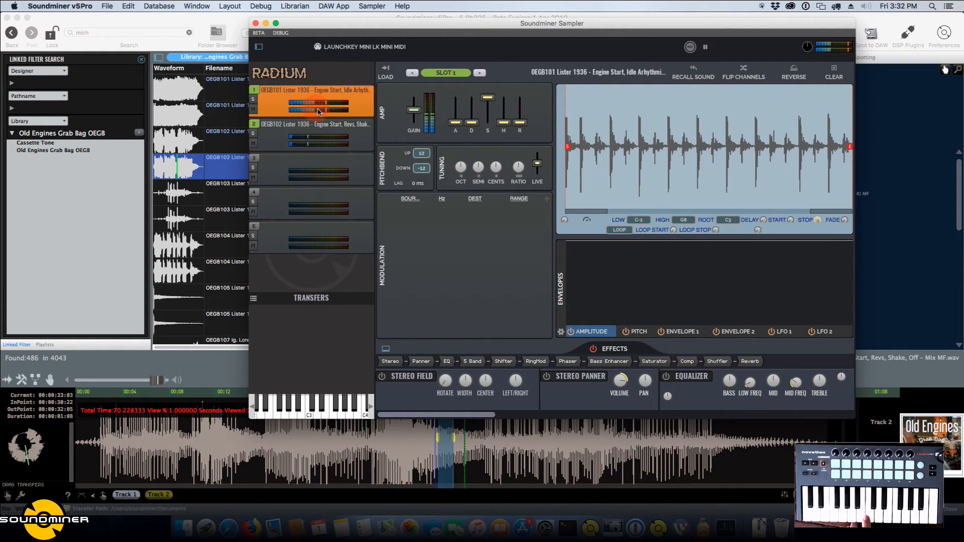
left_click(626, 230)
left_click(638, 278)
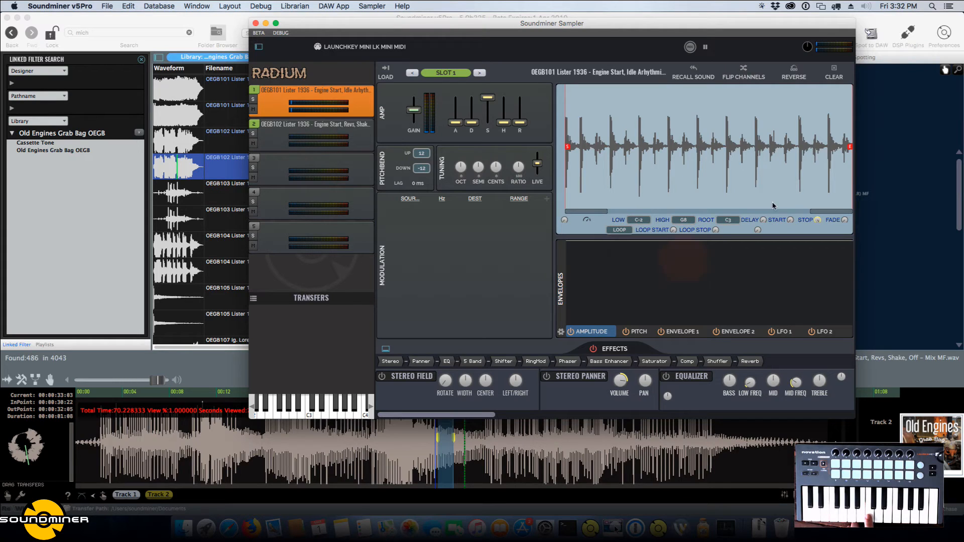
left_click_drag(716, 230, 752, 147)
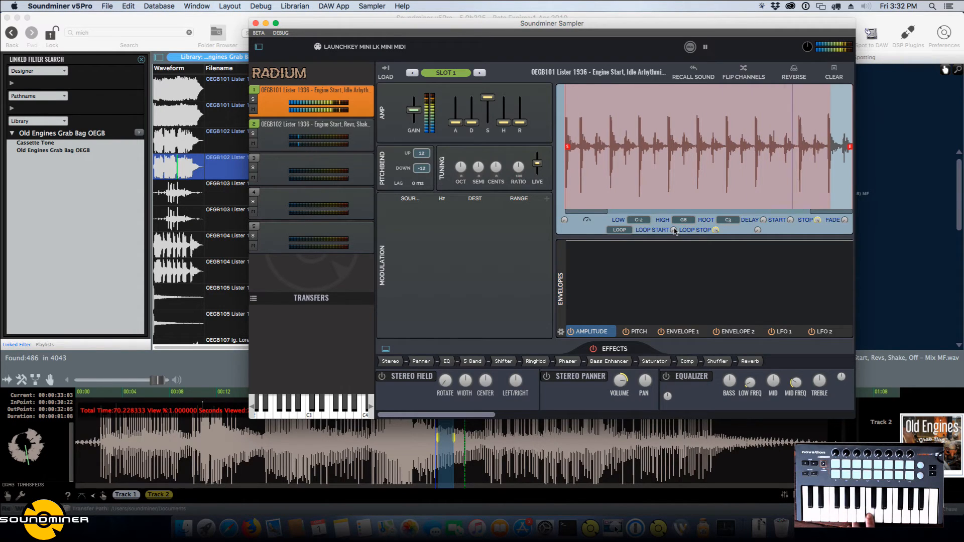
left_click_drag(673, 228, 674, 225)
Switch slot 1 to forward looping and trim the loop to start right at the third pulse and stop just before the last.
left_click(630, 230)
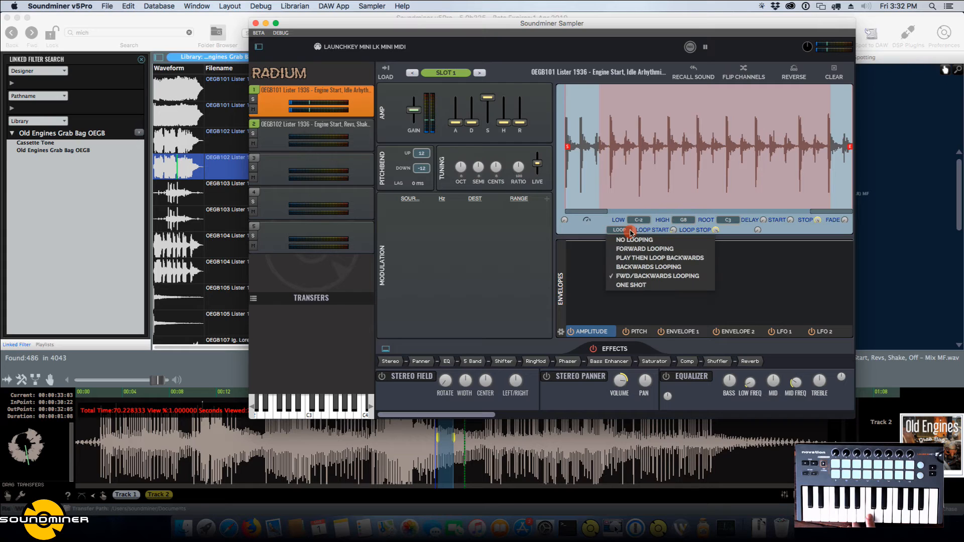
left_click(631, 250)
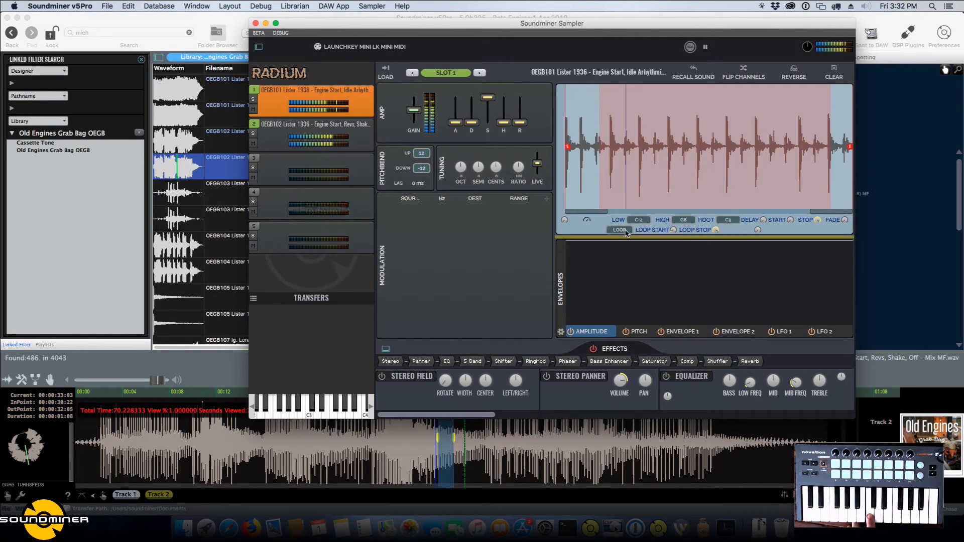
left_click_drag(673, 229, 676, 227)
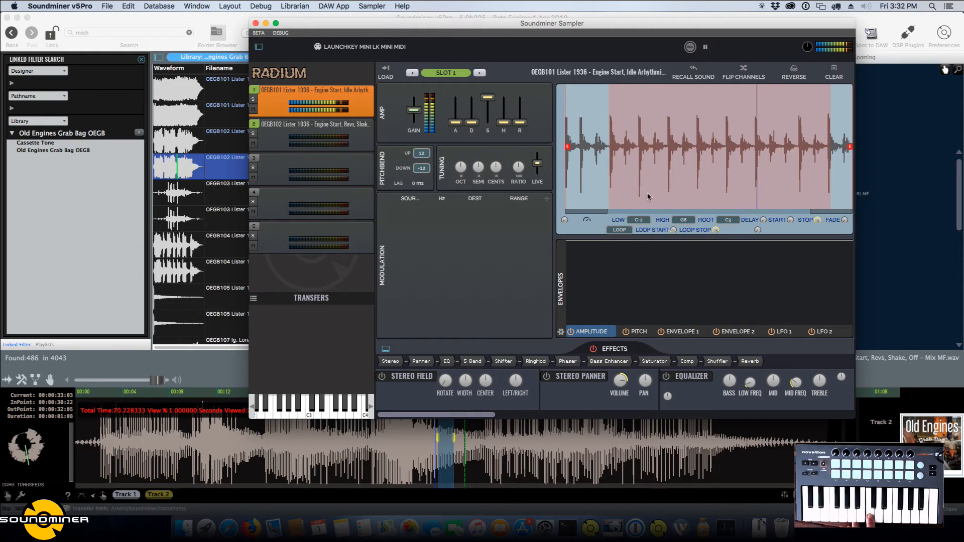
left_click_drag(715, 230, 715, 232)
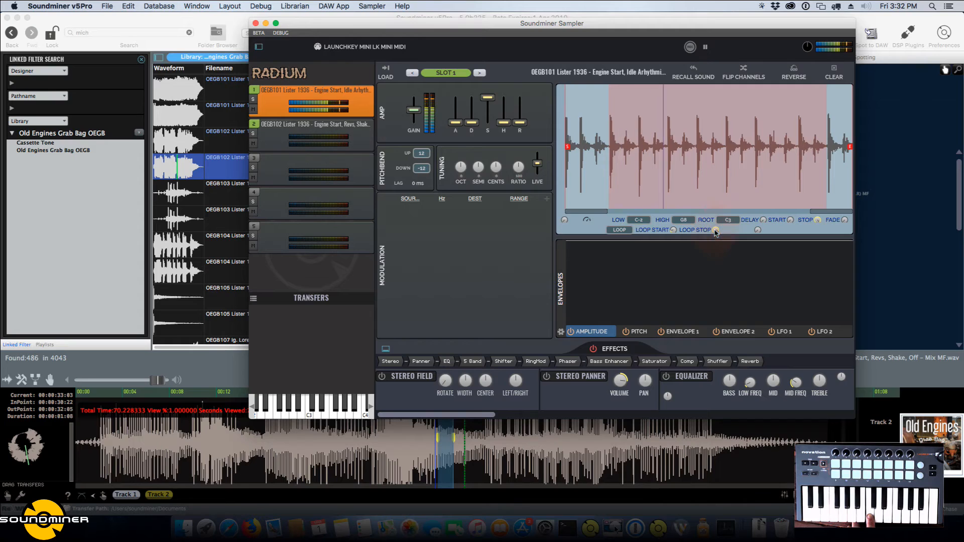
Turn on forward looping for slot 2 and fine-tune its loop to run from just before the second pulse to just before the third-last pulse.
left_click(280, 132)
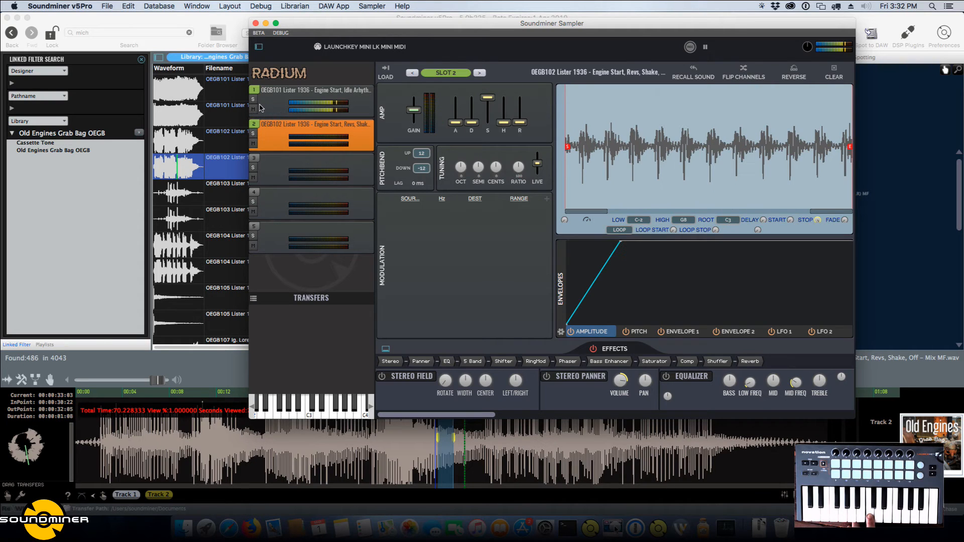
left_click_drag(619, 229, 625, 248)
left_click_drag(716, 229, 763, 183)
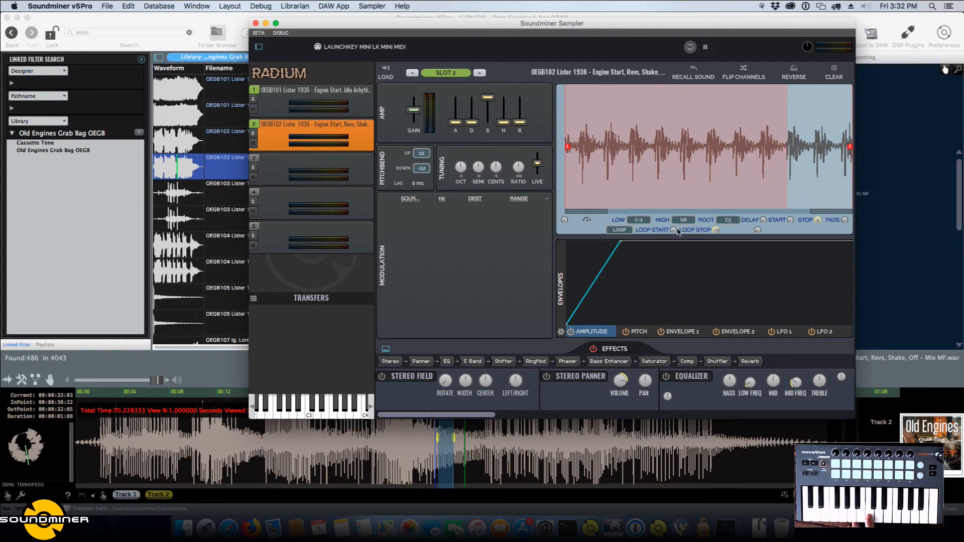
left_click_drag(673, 231, 676, 215)
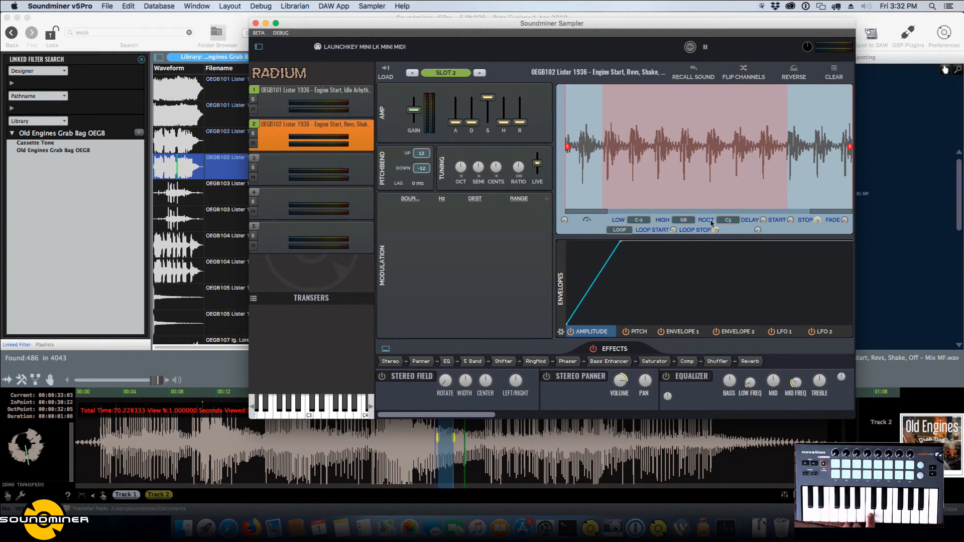
scroll(716, 232, "down", 2)
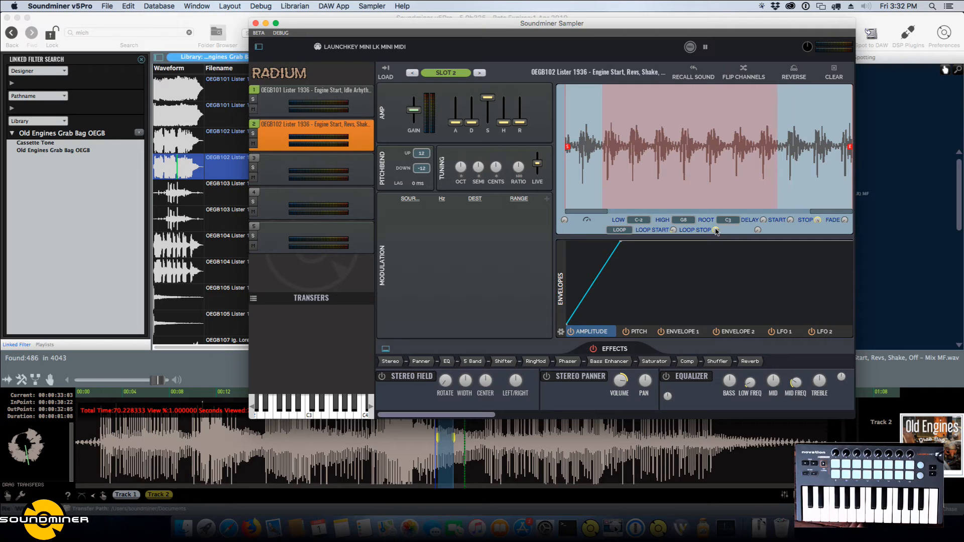
scroll(715, 232, "up", 1)
scroll(715, 232, "up", 3)
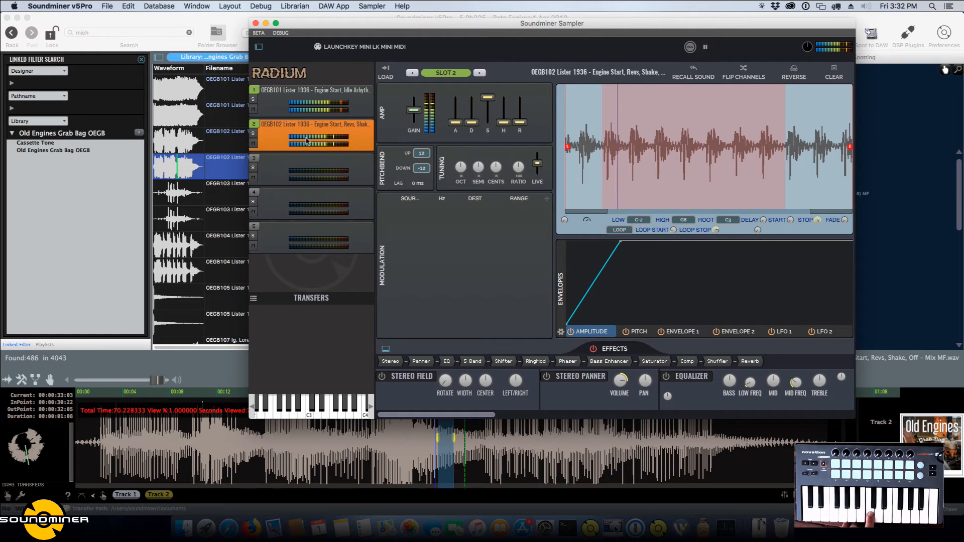
Lower slot 2's gain slightly and bow its amplitude fade-in upward into a convex curve.
left_click_drag(415, 108, 415, 112)
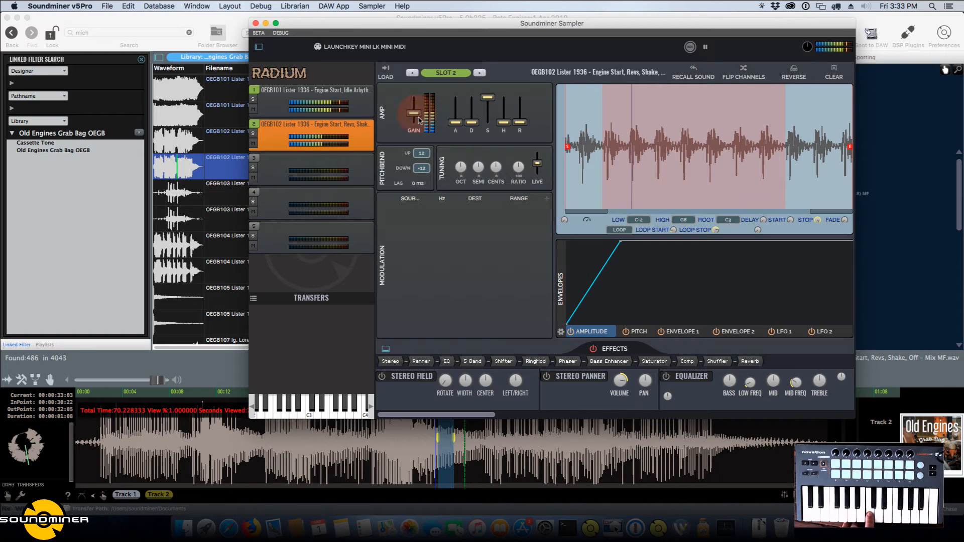
left_click_drag(593, 282, 588, 269)
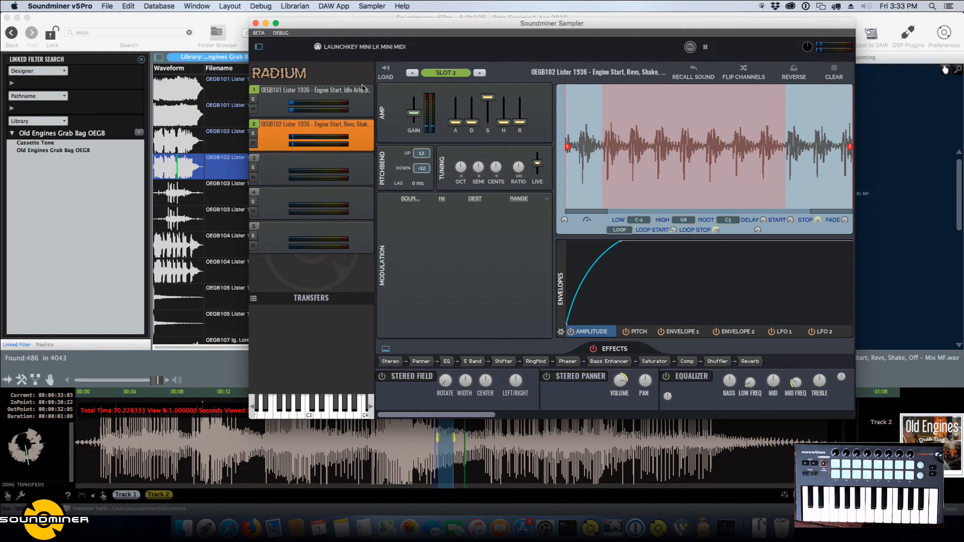
Shape a short fade-in from zero in slot 1's amplitude envelope, with a breakpoint about midway up the ramp.
left_click(322, 93)
left_click(627, 242)
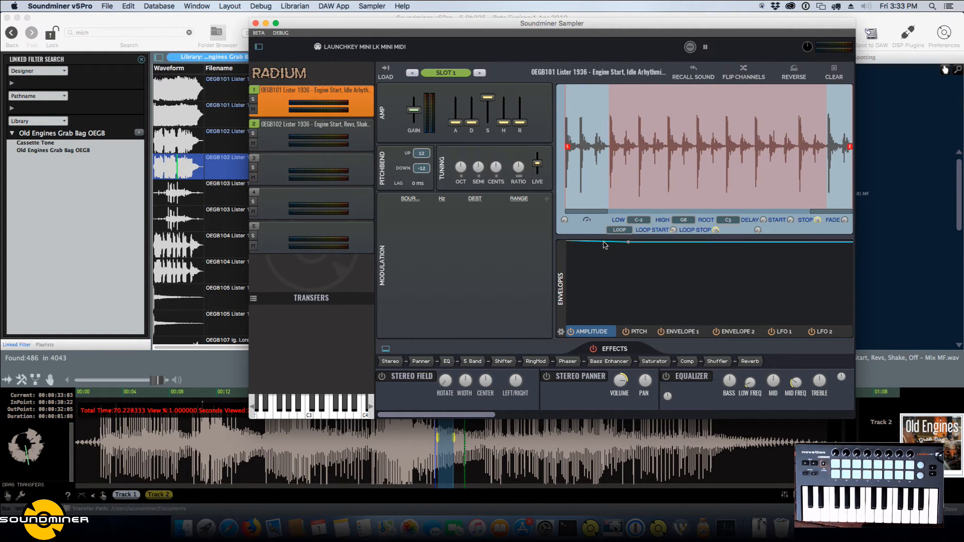
left_click_drag(567, 242, 540, 337)
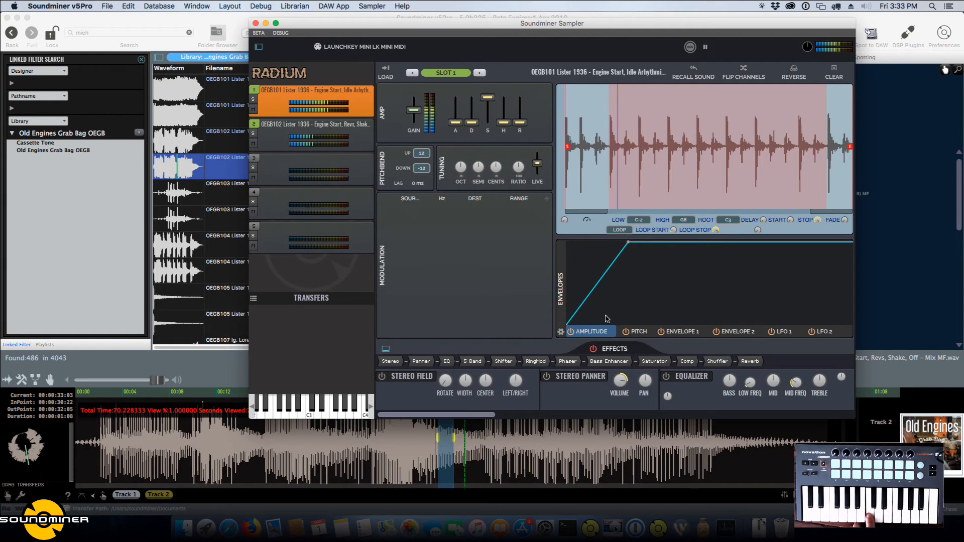
left_click_drag(594, 291, 595, 297)
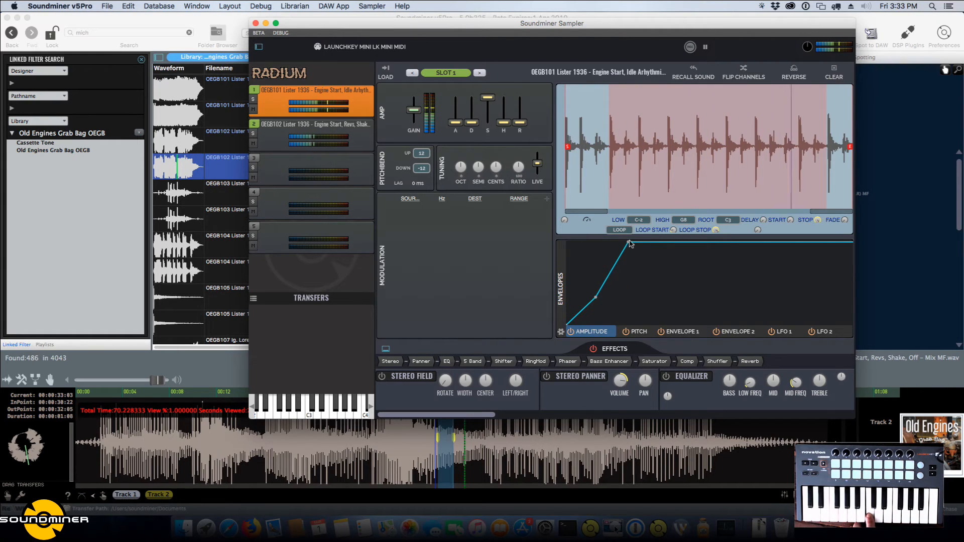
left_click_drag(628, 242, 604, 242)
left_click_drag(597, 298, 586, 290)
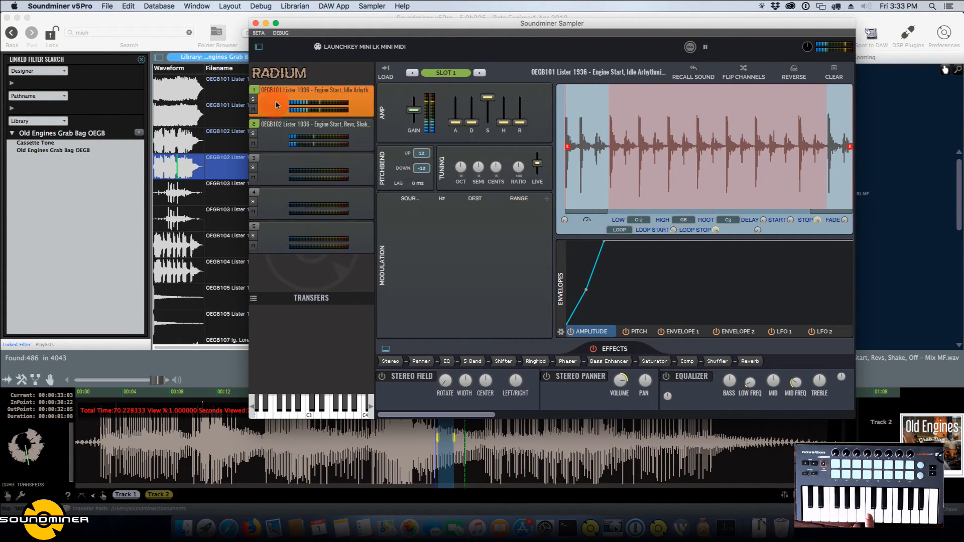
Recall slot 1's source section in the library and load it into slot 3 with the playback pitch lowered to -18.974 %.
left_click(694, 70)
left_click(304, 162)
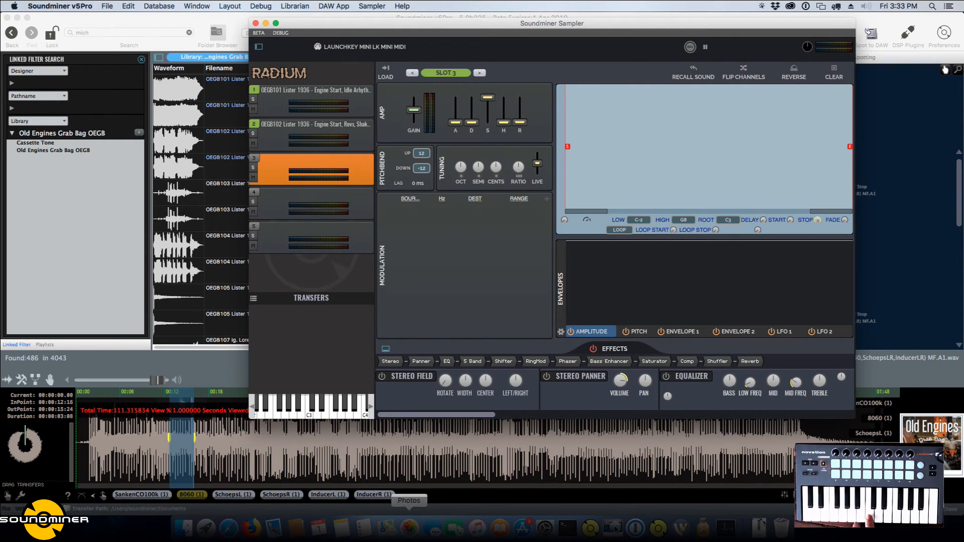
left_click_drag(424, 26, 689, 33)
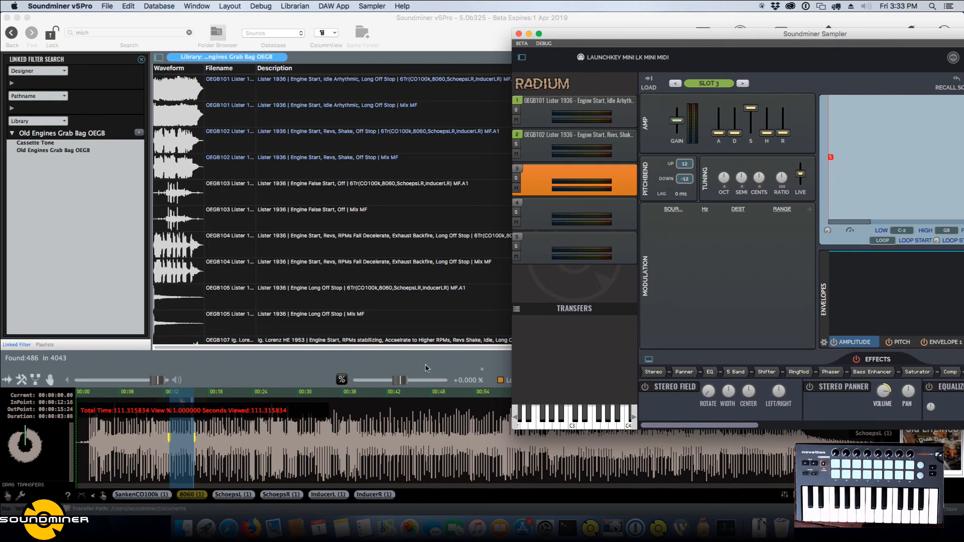
left_click_drag(401, 384, 393, 383)
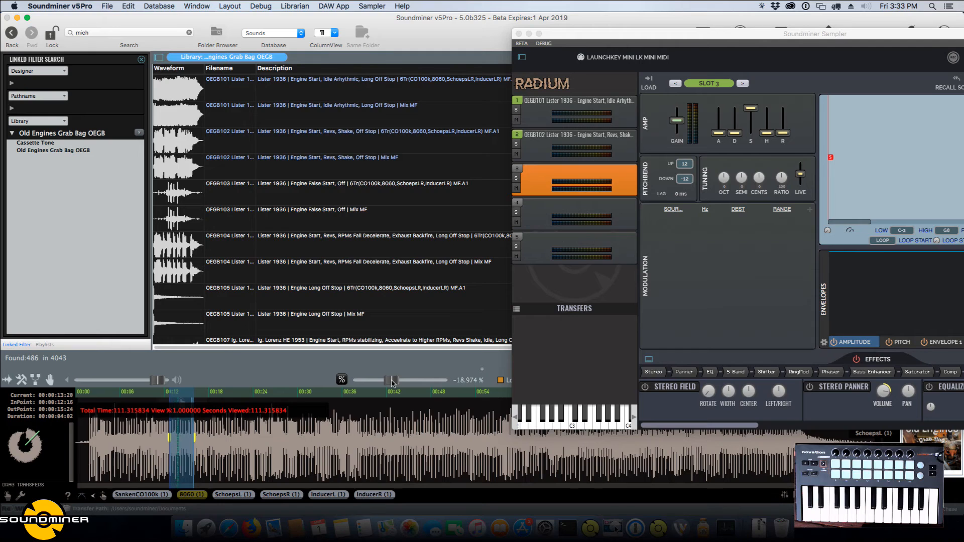
left_click(650, 79)
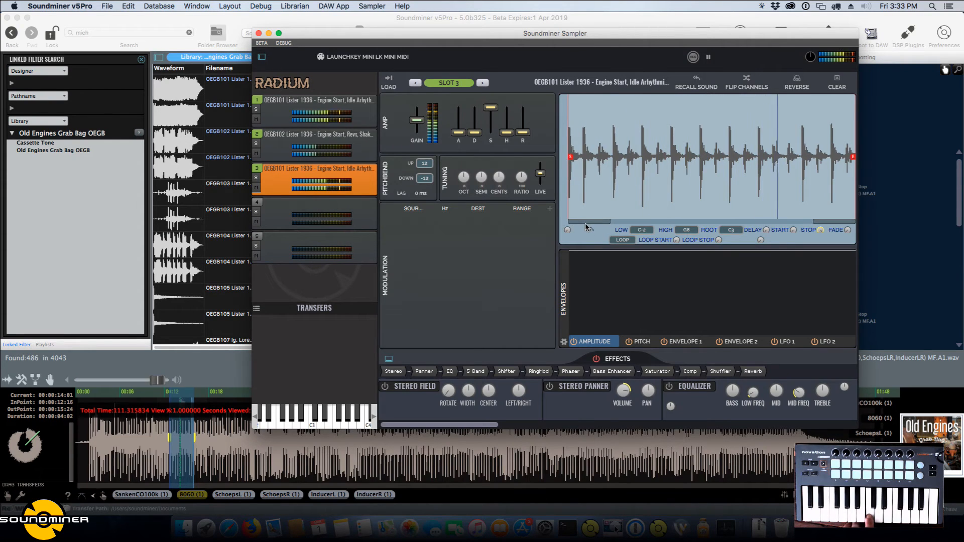
Lower slot 3's gain slightly and tune its sample down by octaves.
left_click_drag(416, 120, 416, 124)
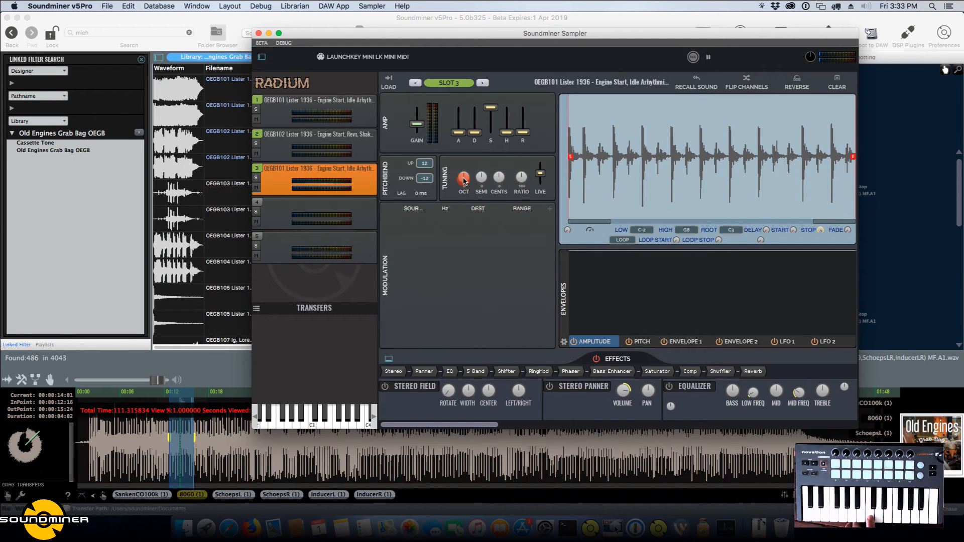
left_click_drag(463, 186, 463, 184)
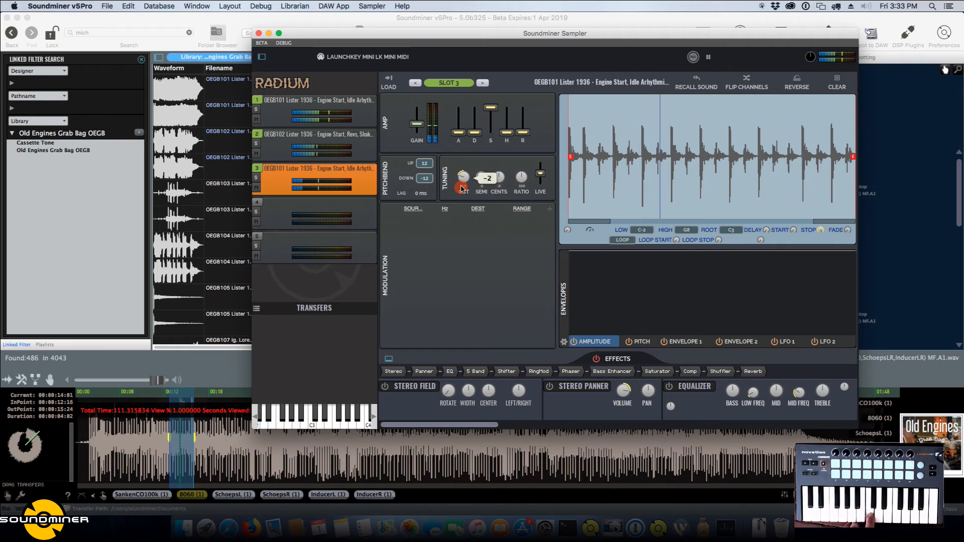
left_click_drag(462, 182, 463, 173)
Solo slot 3 and set forward looping from the third pulse to just before the seventh pulse.
left_click(256, 178)
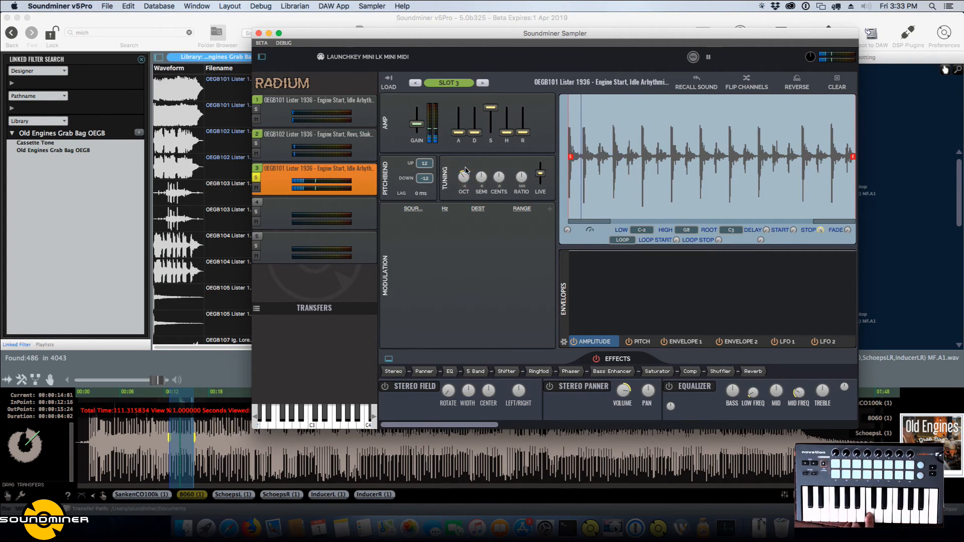
left_click(622, 240)
left_click(624, 259)
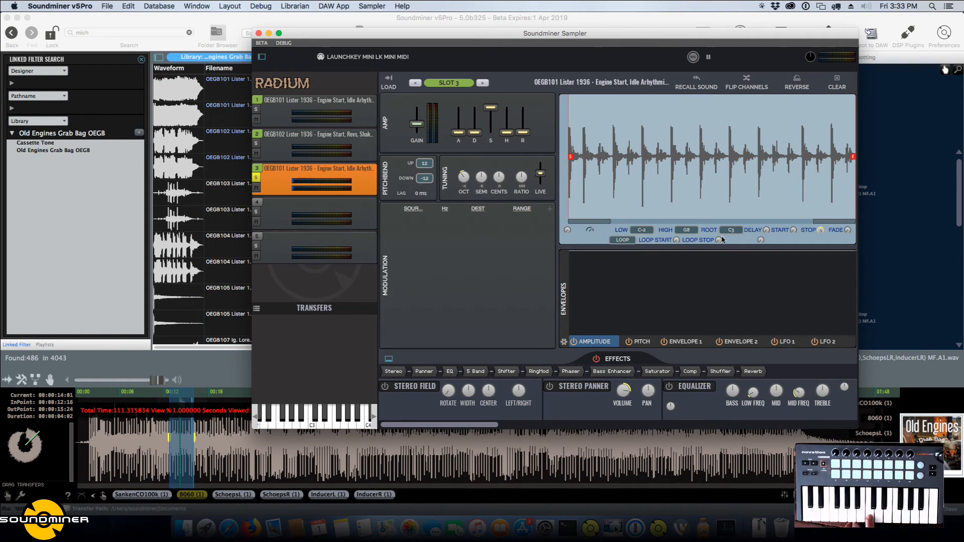
left_click_drag(721, 240, 736, 187)
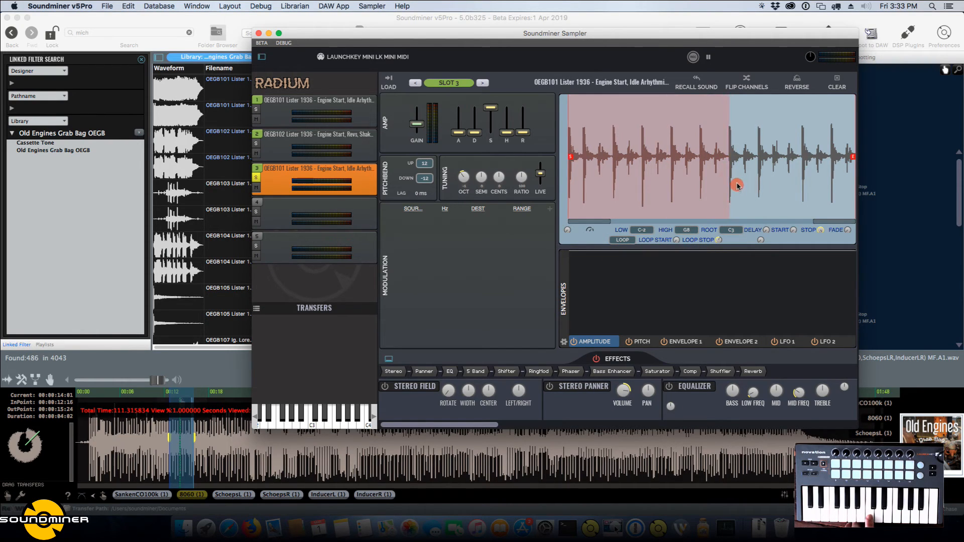
left_click_drag(676, 240, 683, 227)
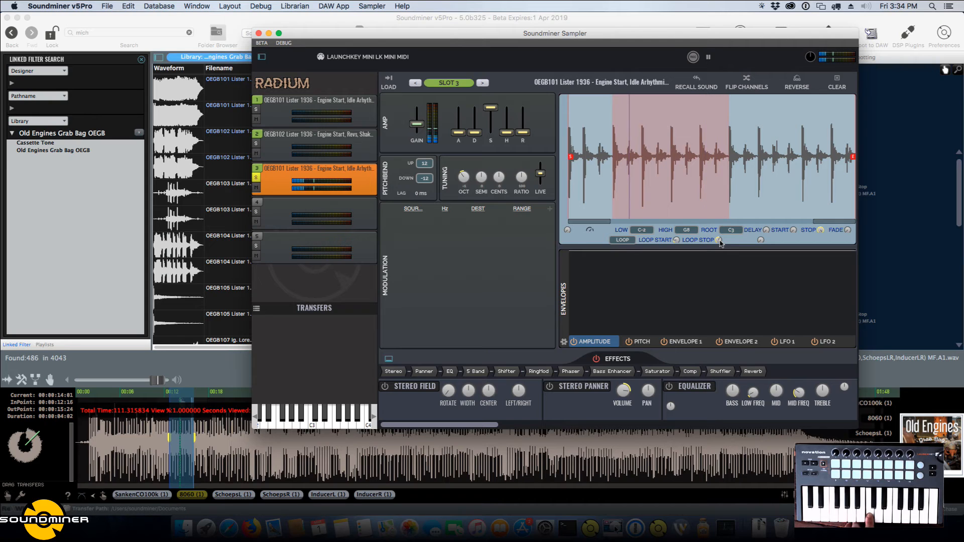
scroll(719, 242, "down", 1)
scroll(719, 241, "up", 1)
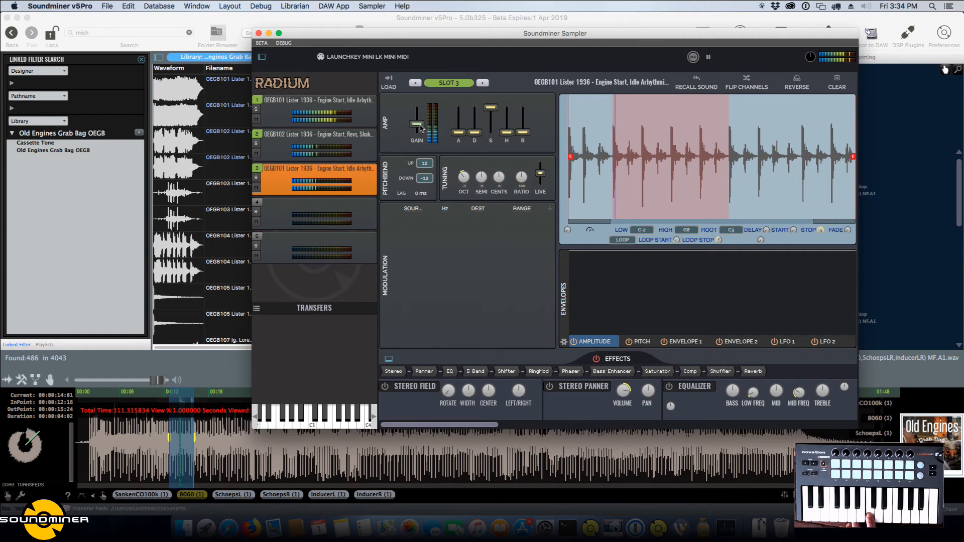
Raise slot 3's gain slightly and enable its Saturator effect with a moderately increased amount.
left_click_drag(420, 126, 421, 122)
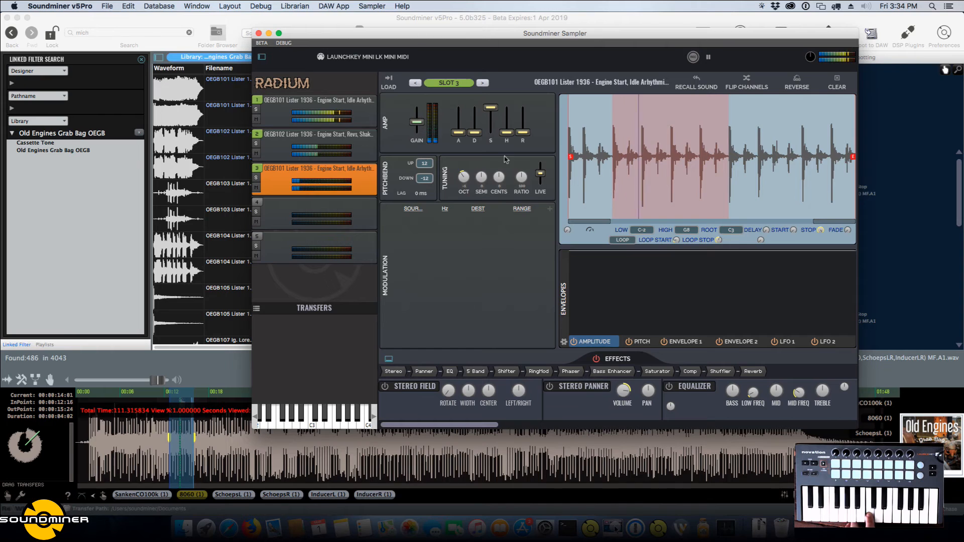
left_click(655, 371)
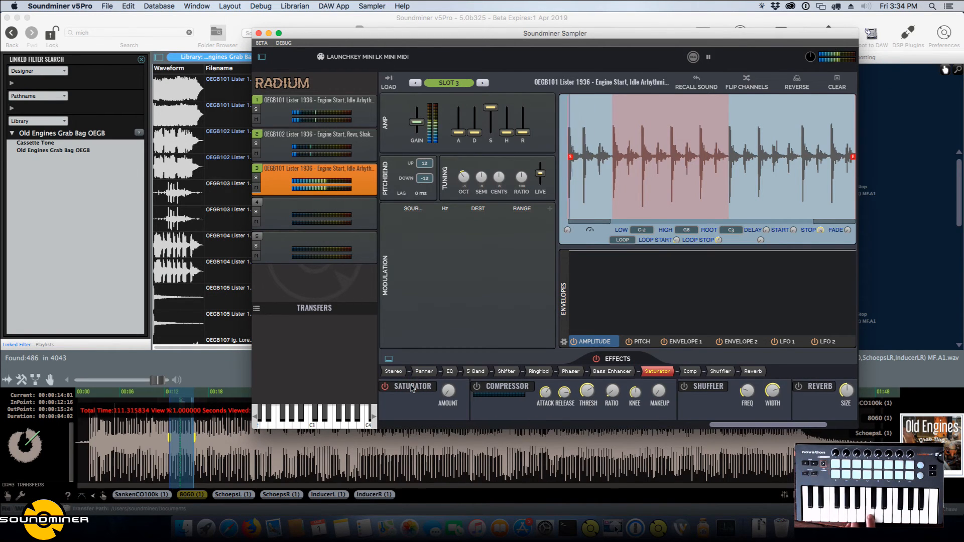
left_click_drag(448, 390, 456, 373)
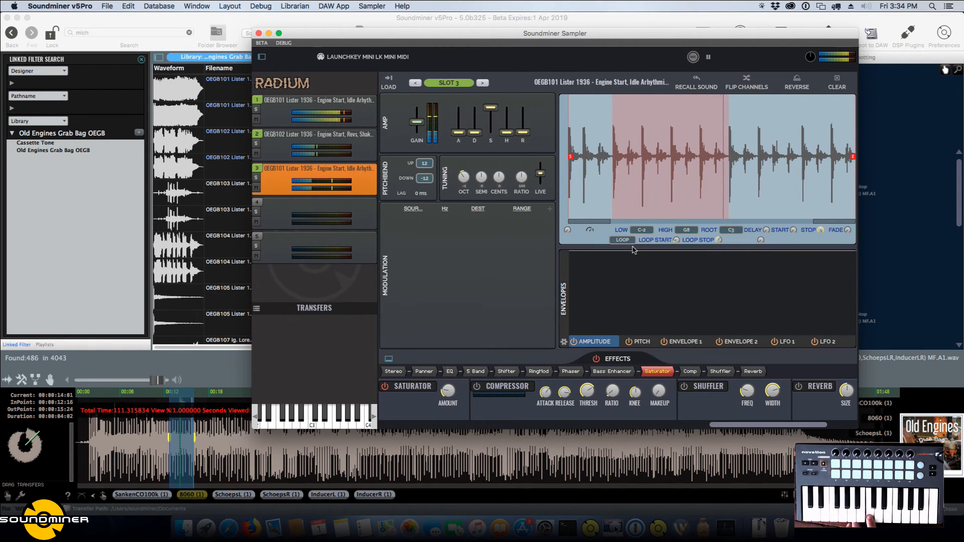
Shape a short fade-in from zero in slot 3's amplitude envelope and bend it into a slow-starting concave curve.
left_click(638, 342)
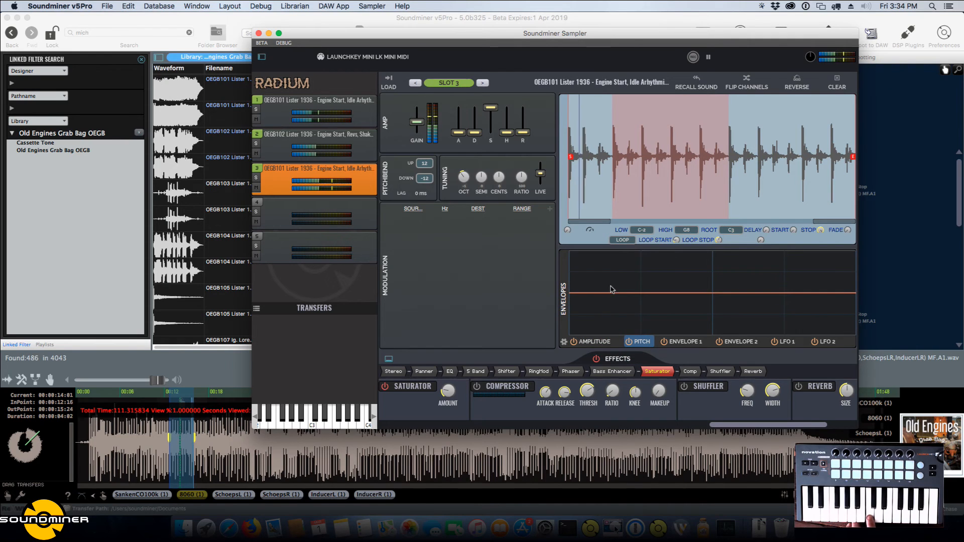
left_click(602, 341)
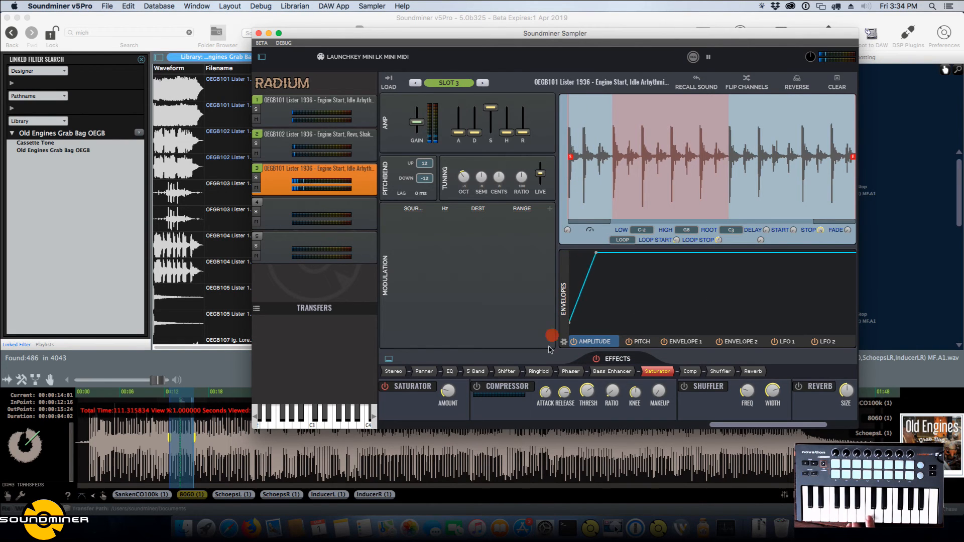
left_click_drag(549, 347, 548, 351)
left_click_drag(596, 252, 596, 241)
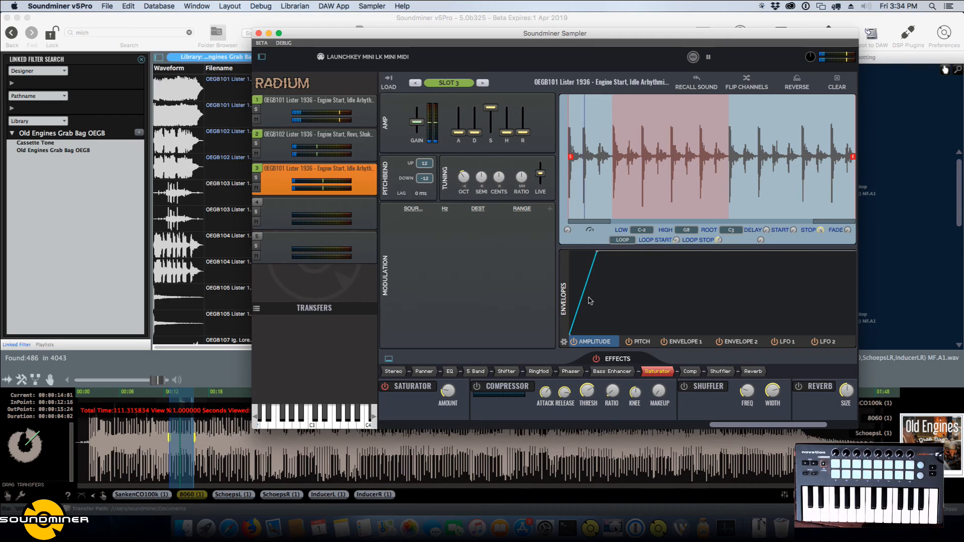
left_click_drag(590, 301, 588, 332)
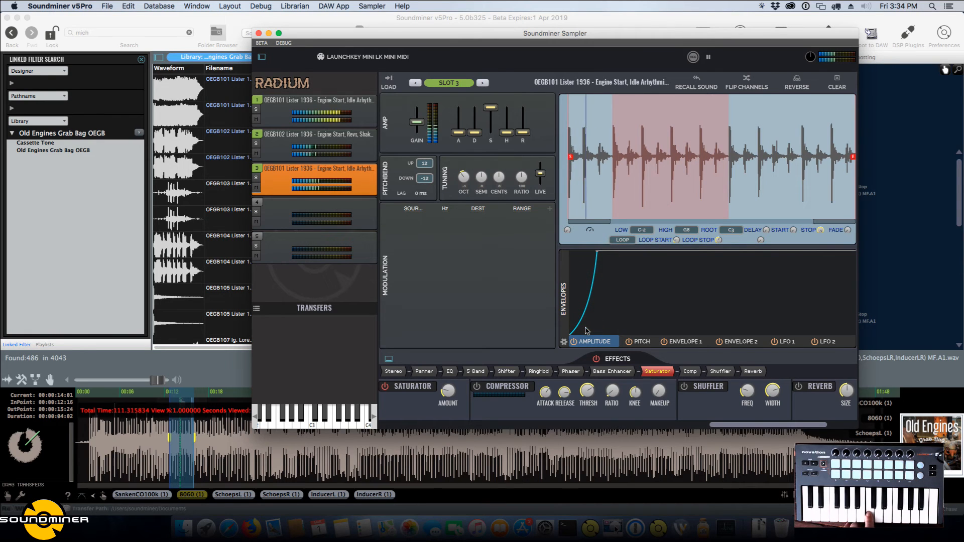
Shorten the fade-in of slot 3's amplitude envelope slightly and enable the slot's Shuffler effect.
left_click(596, 253)
left_click_drag(596, 252, 590, 251)
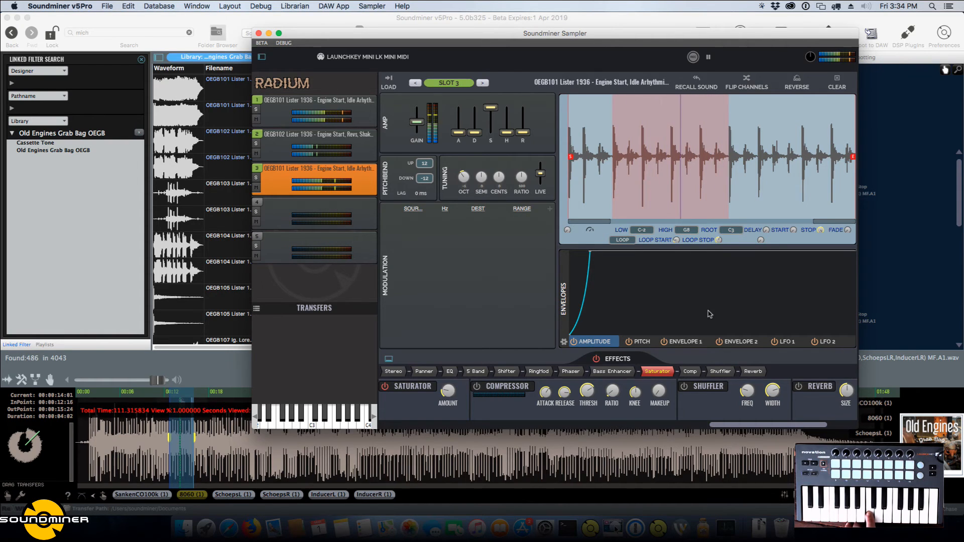
scroll(711, 385, "right", 3)
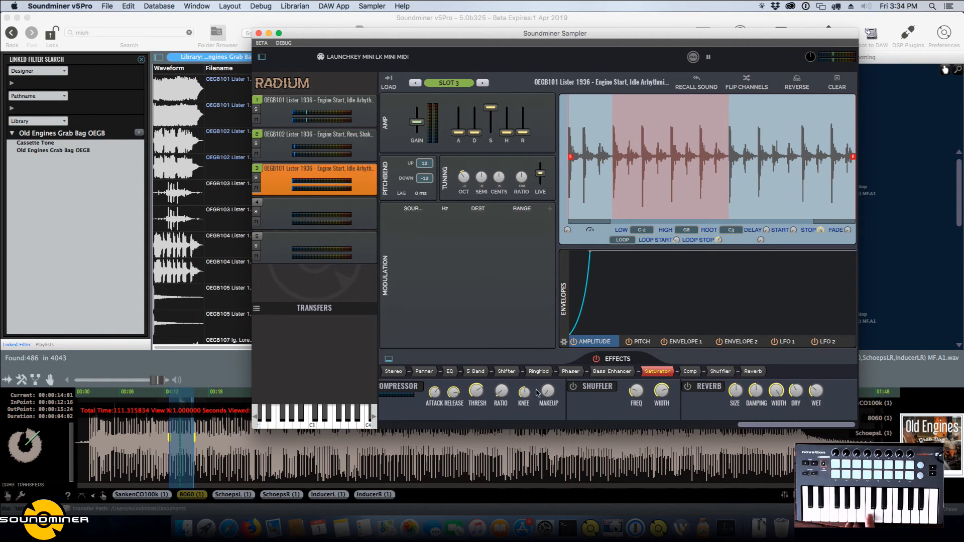
left_click(576, 387)
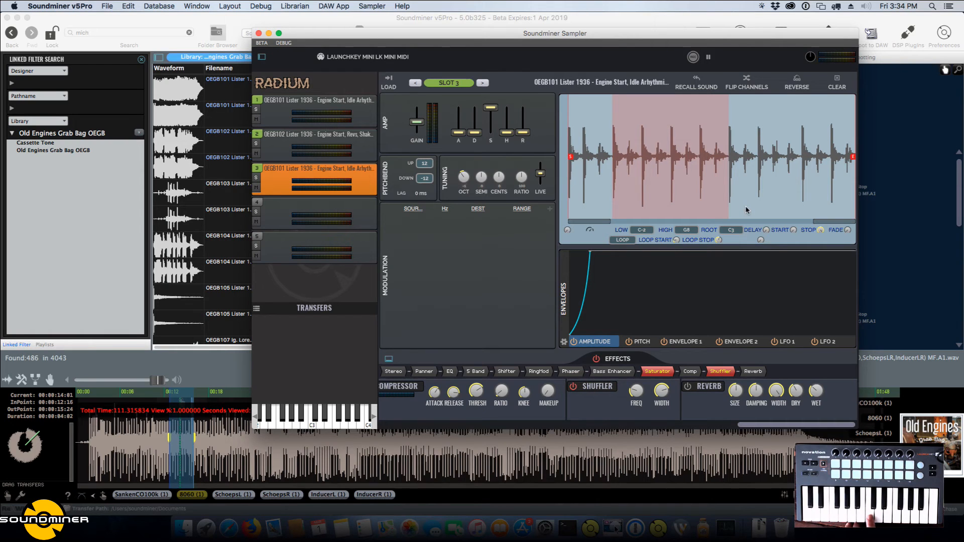
Add a modulation to slot 3 with LFO 1 as its source and the Shuffler's Freq as its destination.
left_click(785, 345)
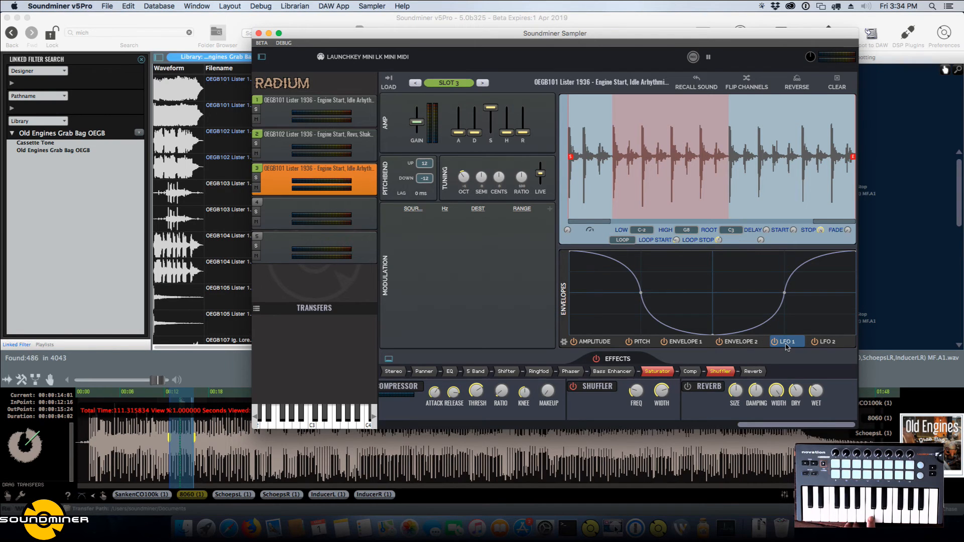
left_click(550, 210)
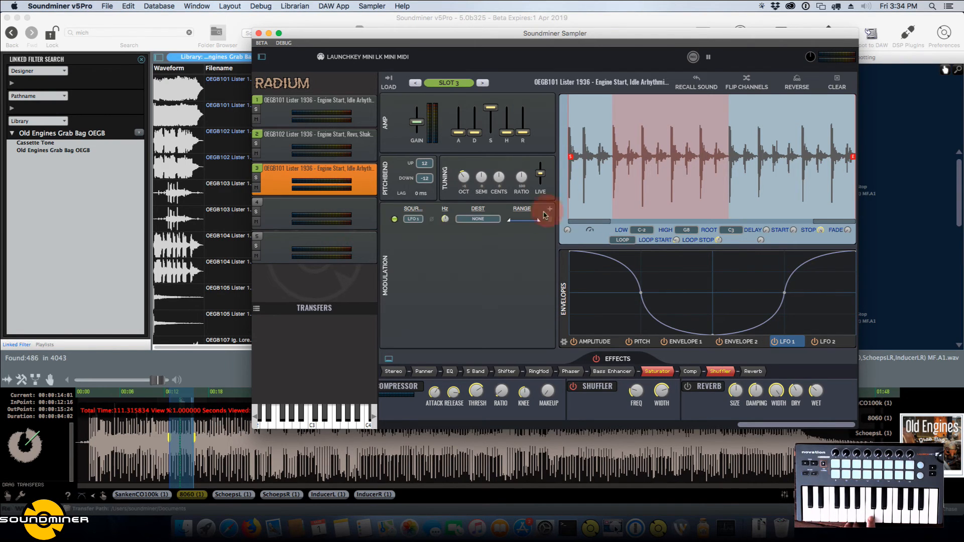
left_click(471, 220)
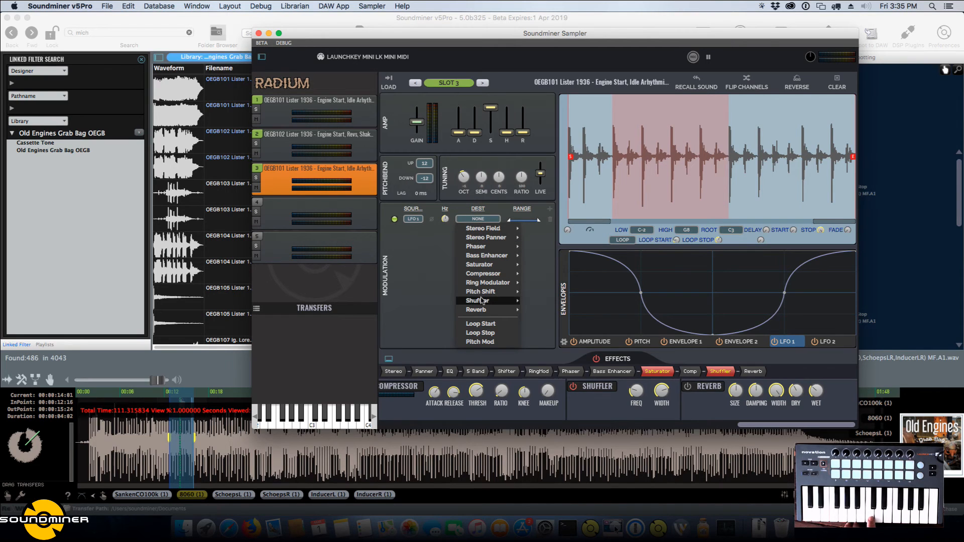
mouse_move(513, 303)
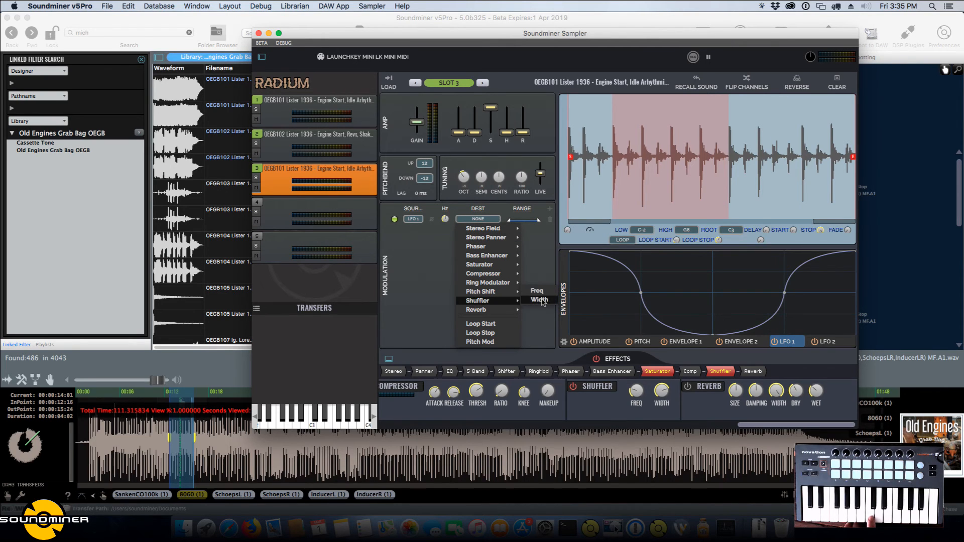
left_click(538, 292)
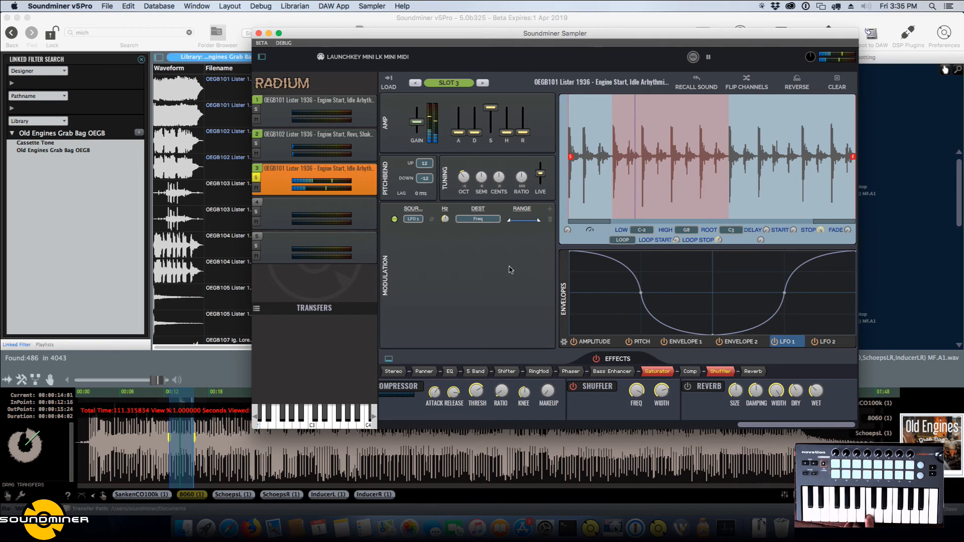
Adjust the Shuffler's width and set the LFO 1 modulation rate to about 2.7 Hz.
left_click_drag(663, 391, 666, 368)
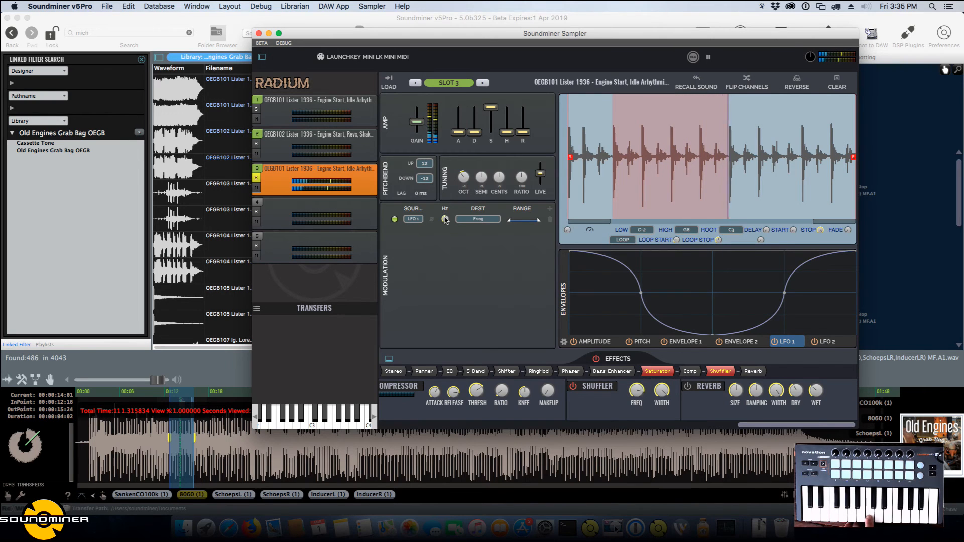
left_click_drag(445, 217, 449, 240)
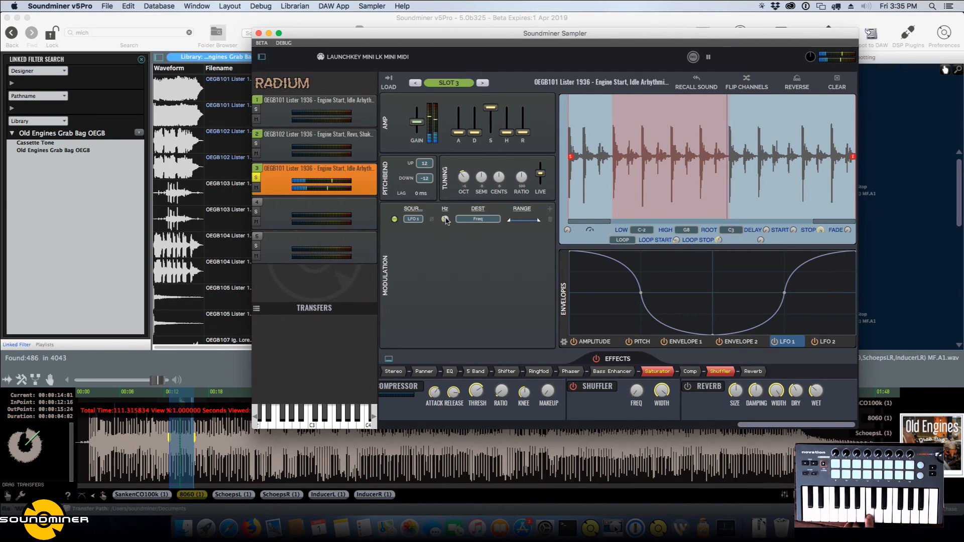
left_click_drag(446, 221, 453, 186)
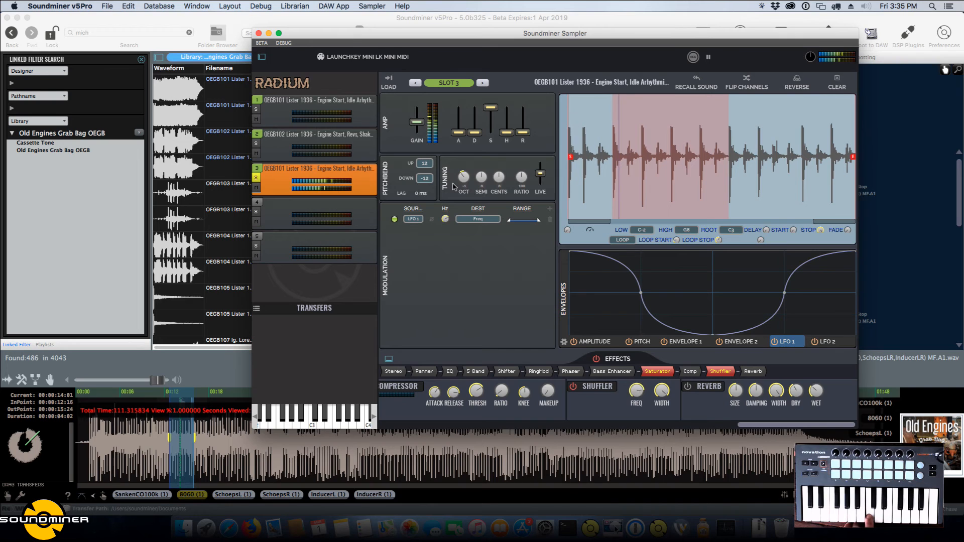
left_click(446, 221)
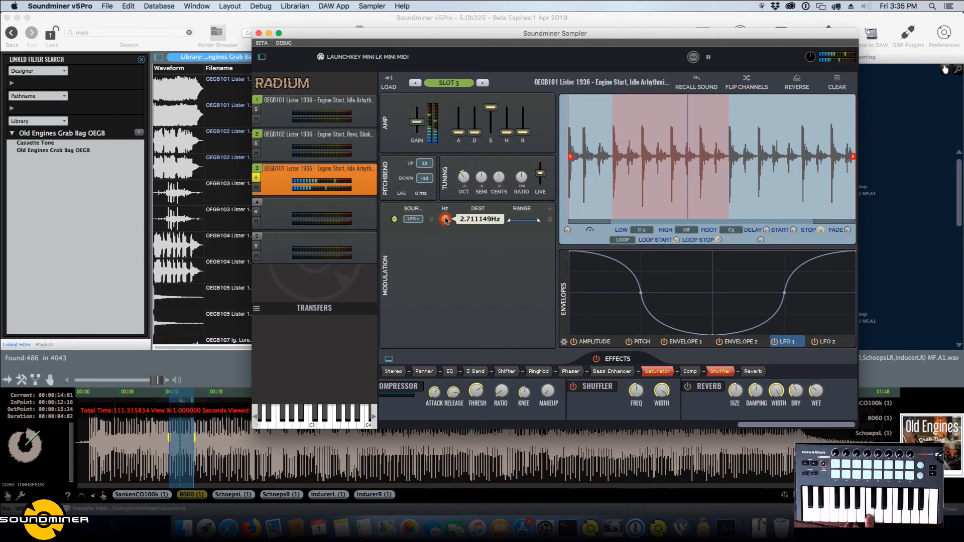
Try the Shifter effect on slot 3, varying its shift amount.
left_click(504, 372)
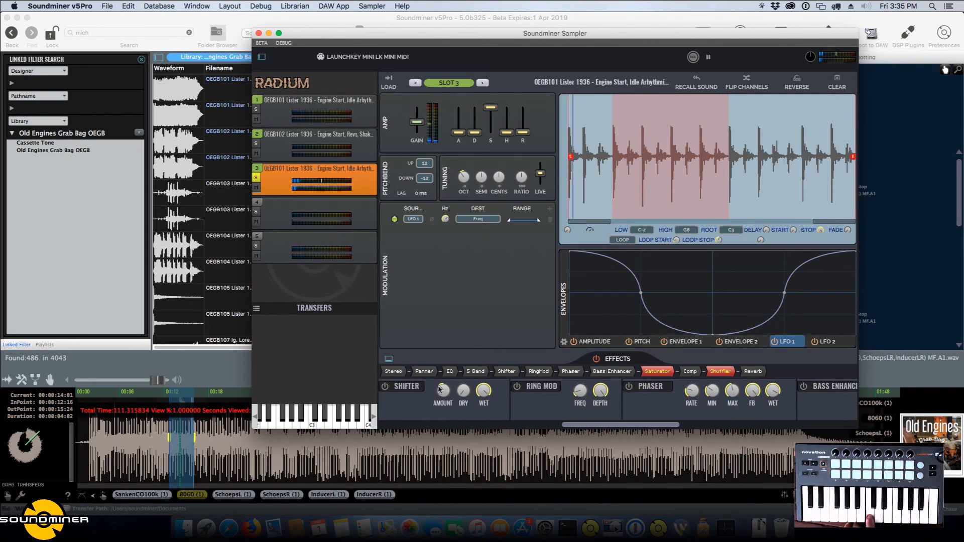
left_click_drag(438, 394, 450, 363)
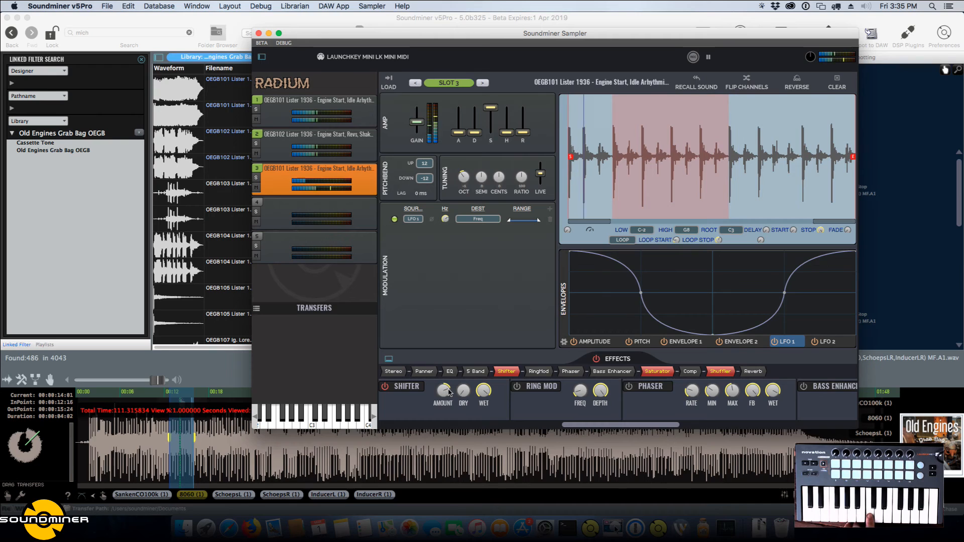
left_click_drag(443, 393, 442, 428)
Try the Ring Mod effect on slot 3 with an altered depth, and turn off both Ring Mod and Shifter.
scroll(456, 392, "right", 3)
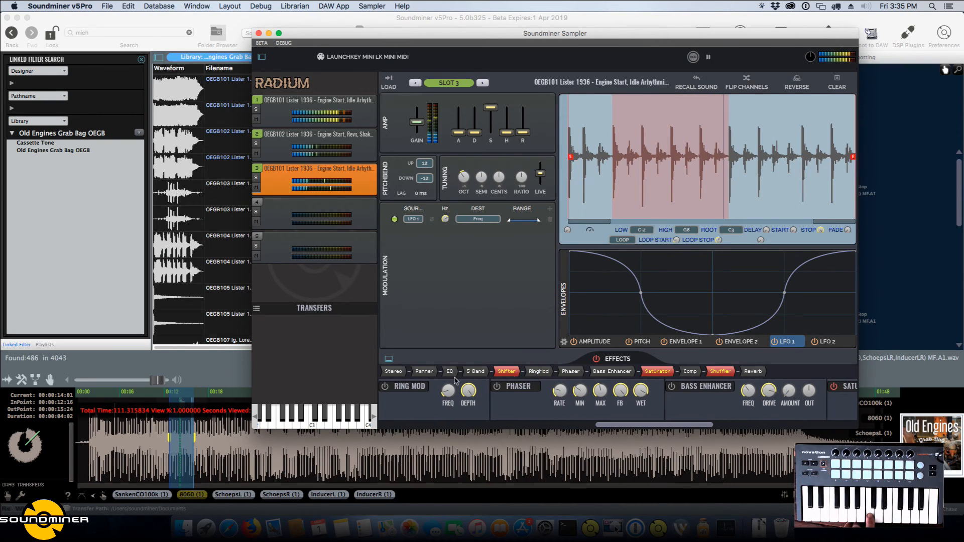
left_click(403, 391)
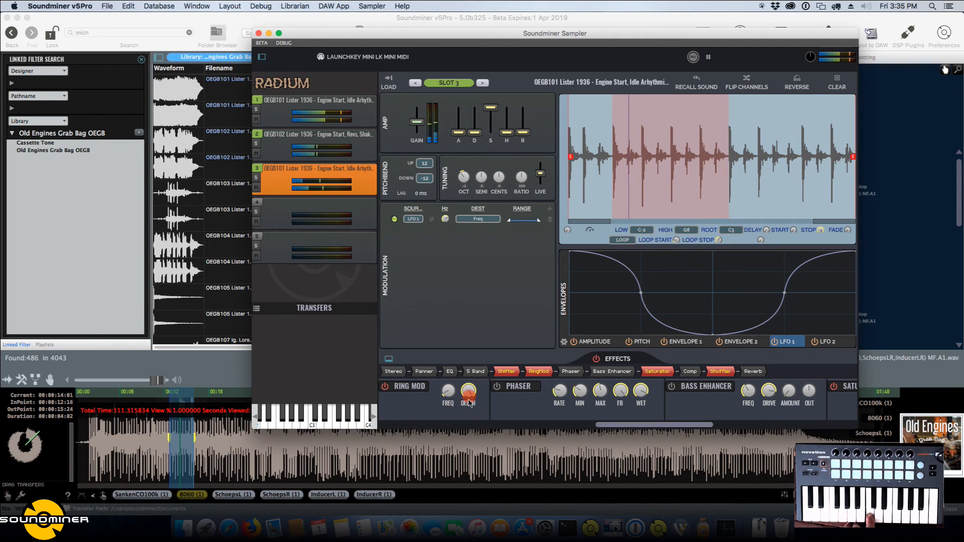
left_click_drag(468, 400, 445, 385)
left_click(408, 391)
left_click(506, 372)
left_click(400, 384)
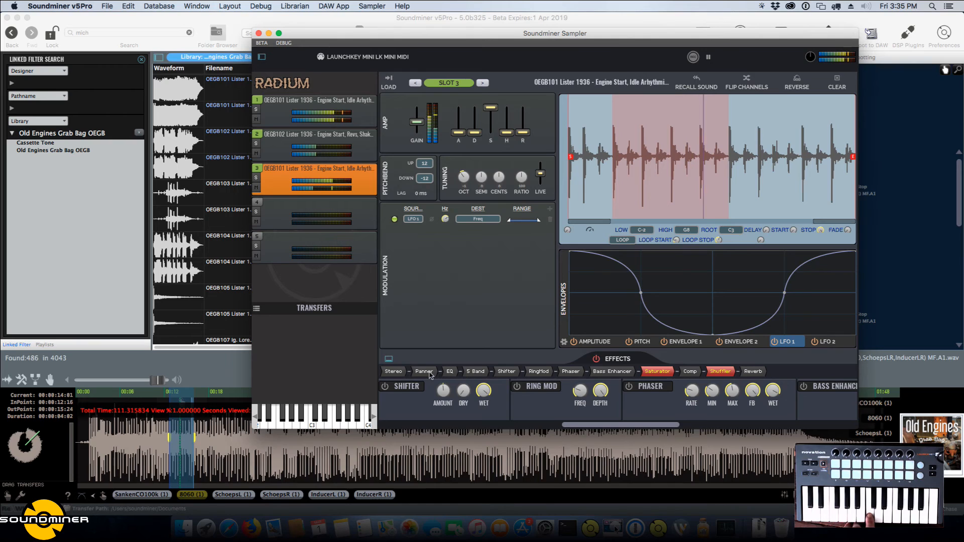
Lower slot 3's gain slightly.
left_click(393, 372)
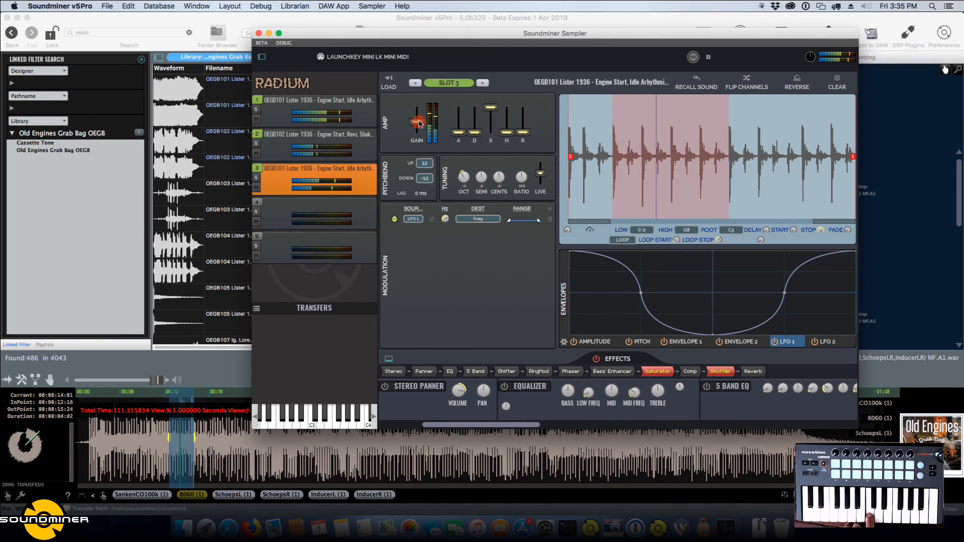
left_click_drag(419, 123, 420, 126)
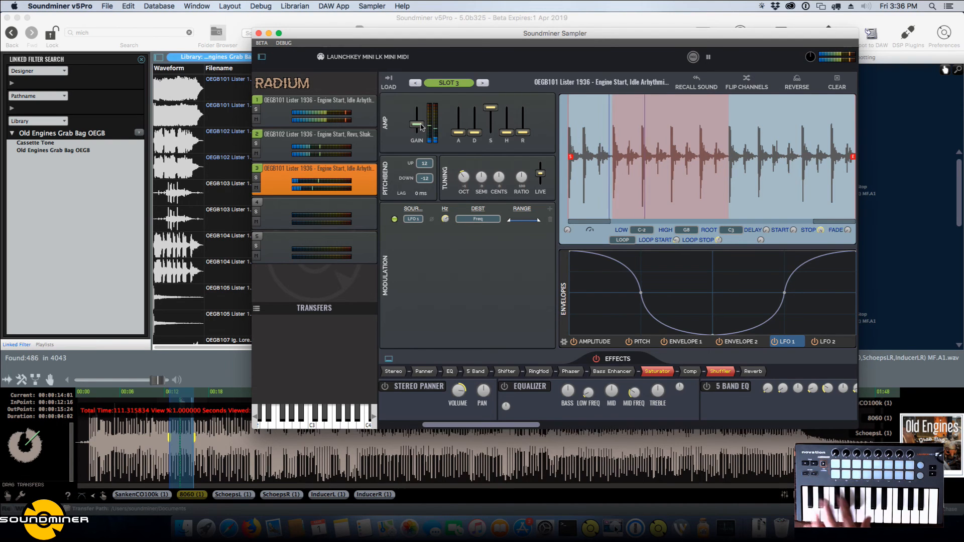
Open the Processing Rack and load the Waves plugin AU:RVerb (s) in its first slot.
left_click_drag(359, 33, 481, 36)
left_click(331, 24)
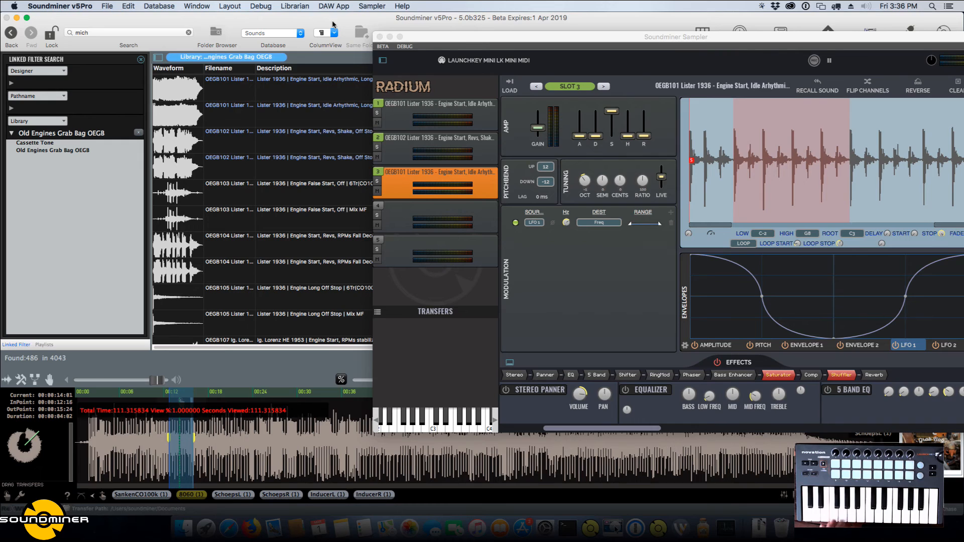
key("super+r")
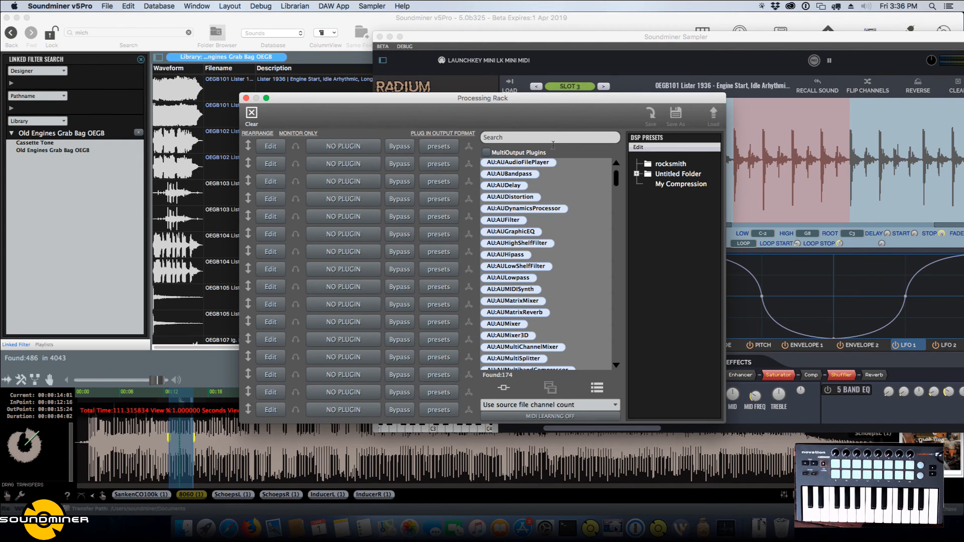
left_click(342, 147)
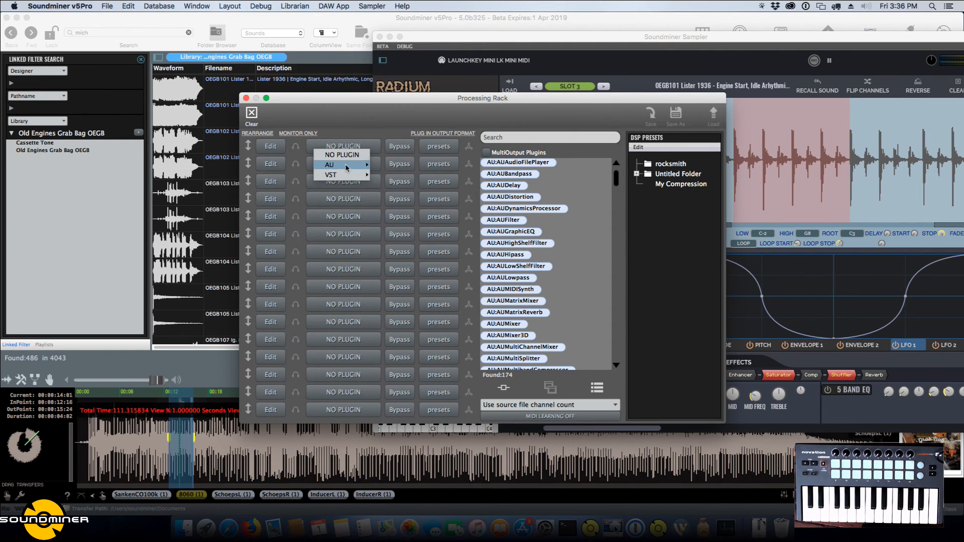
mouse_move(348, 166)
mouse_move(406, 186)
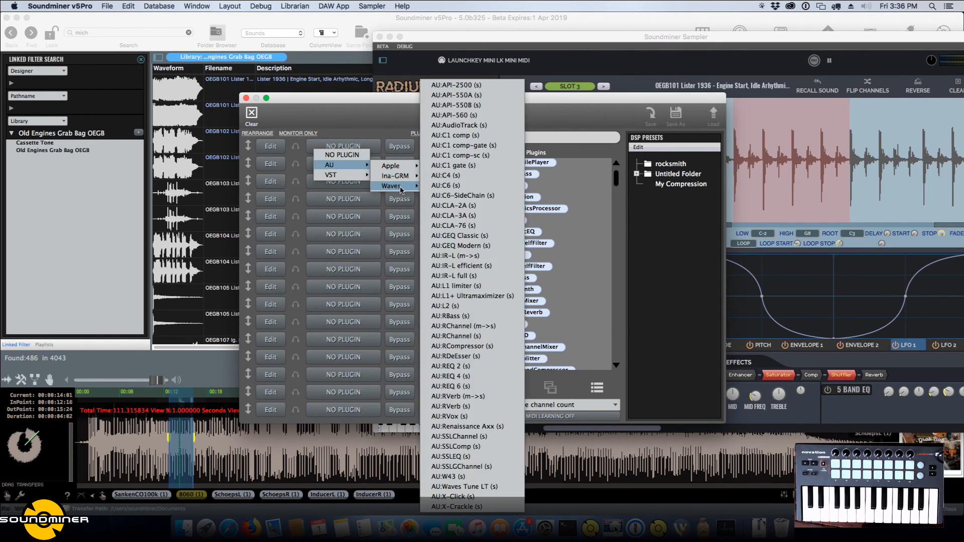
left_click(475, 406)
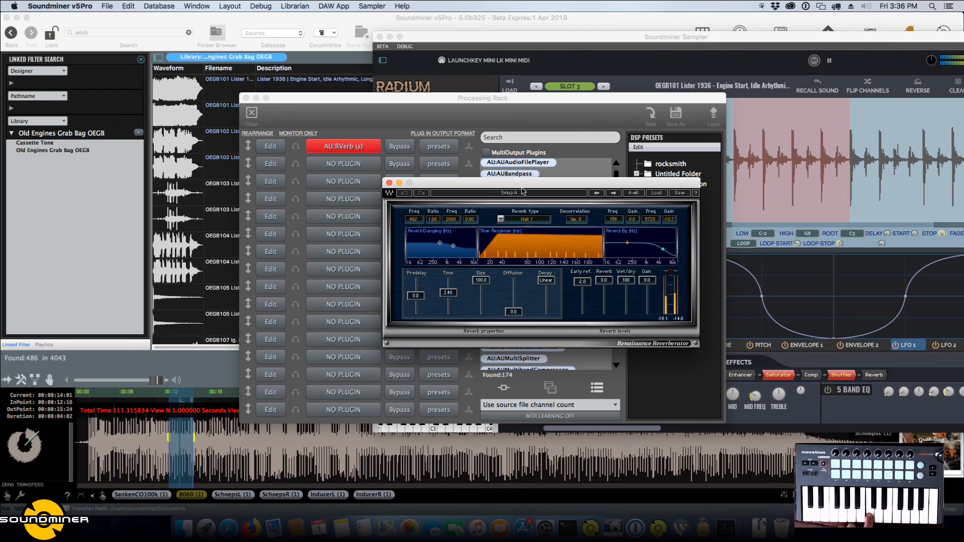
Move the Renaissance Reverberator and sampler windows aside to uncover the Processing Rack's MIDI learning option.
left_click_drag(508, 183, 274, 163)
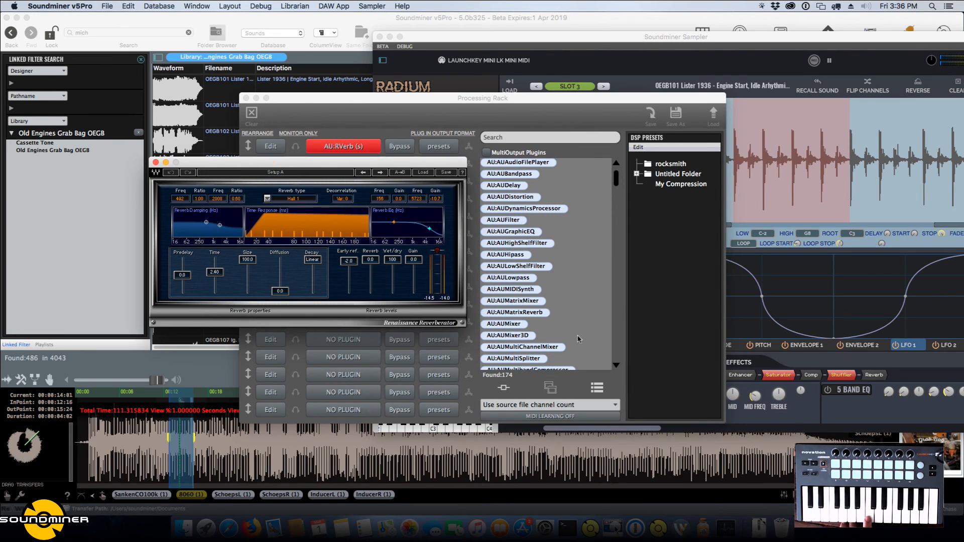
left_click_drag(556, 36, 546, 36)
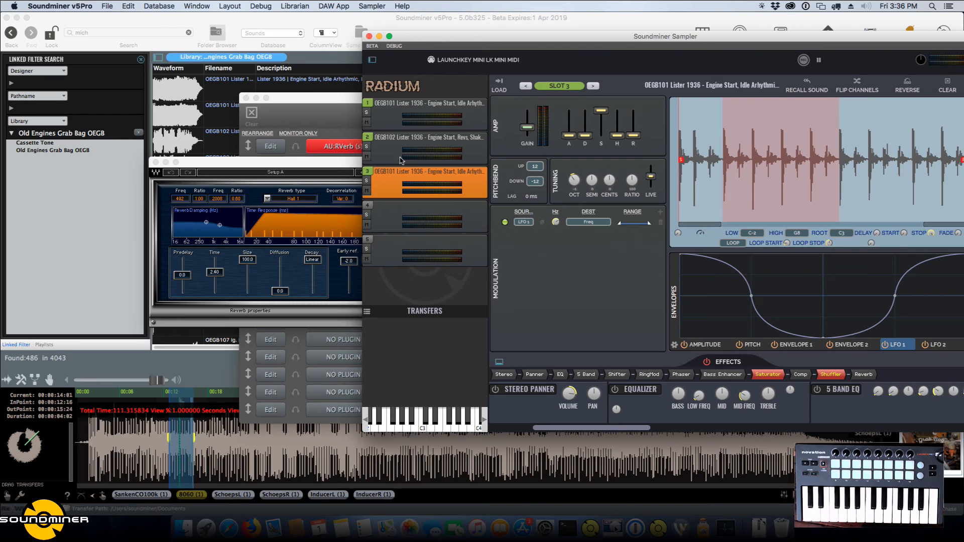
left_click(341, 170)
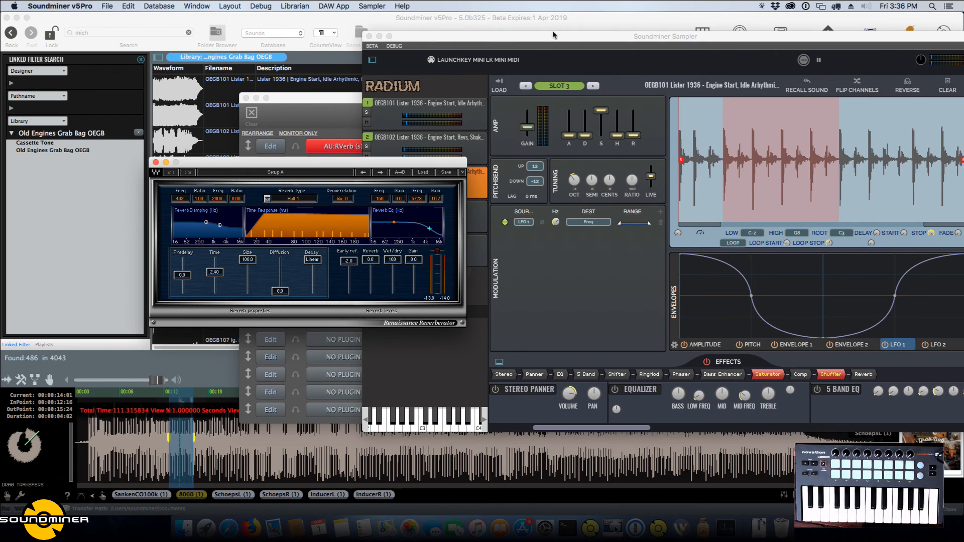
left_click_drag(554, 34, 883, 53)
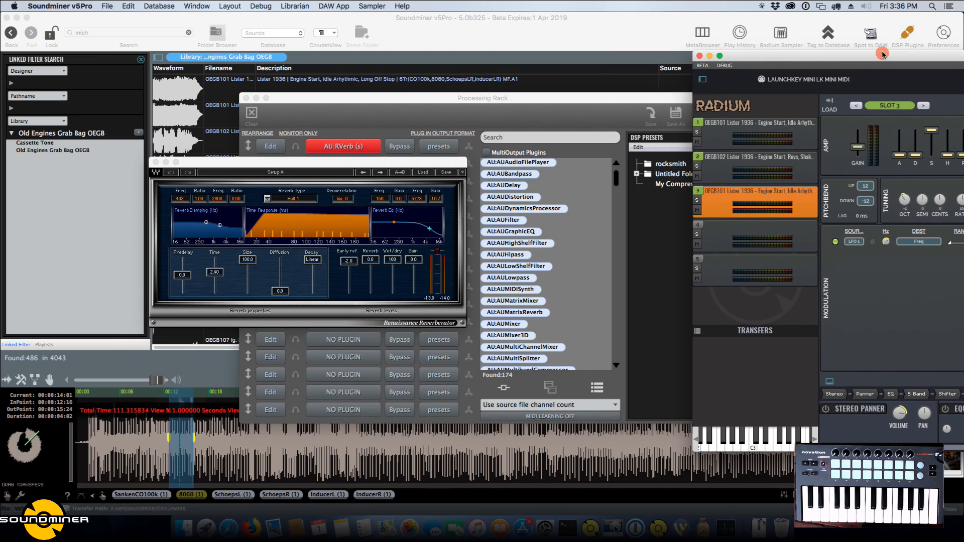
Turn on MIDI learning, assign the reverb's Wet/dry control to a hardware knob and lower it to 32.
left_click(545, 419)
left_click(545, 417)
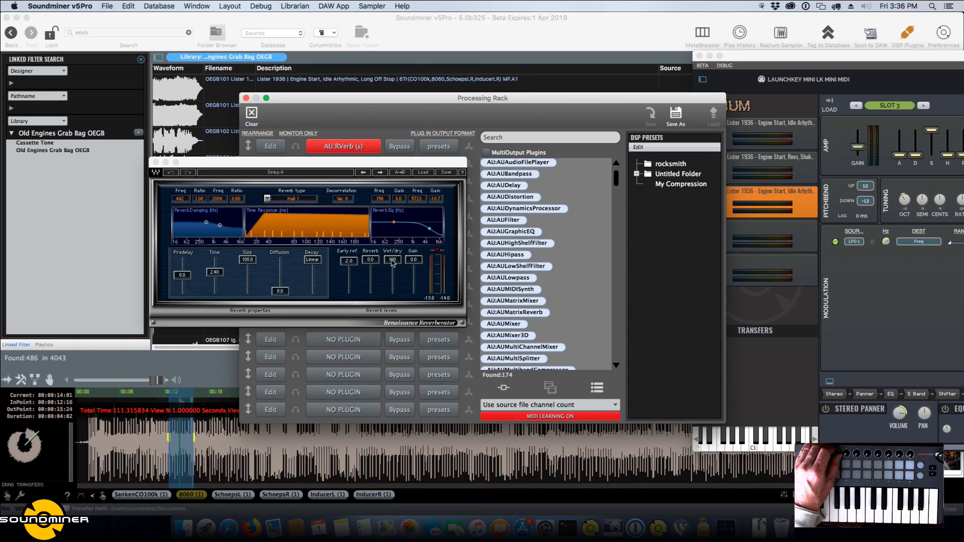
left_click(392, 261)
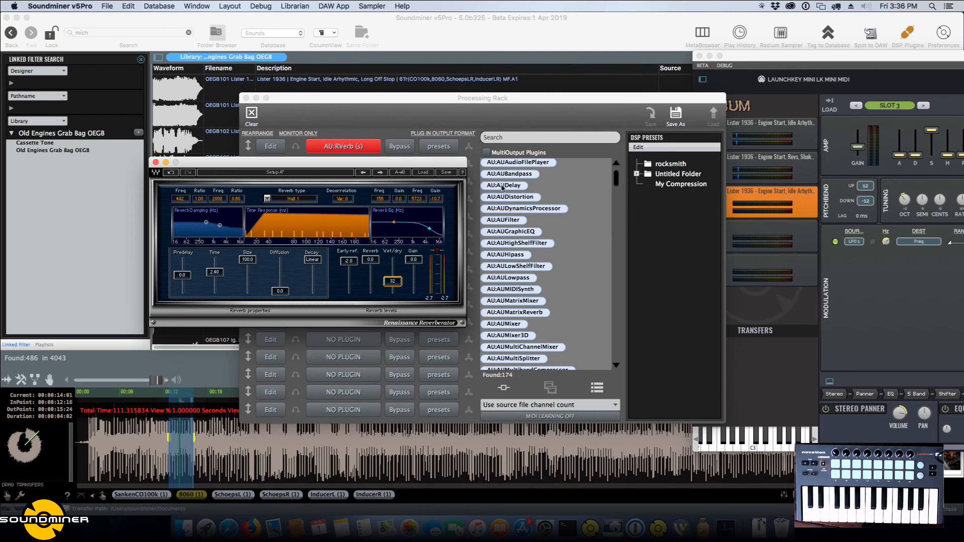
Try the AUDistortion plugin in the rack's second slot with decimation at about 2.8%, and remove the plugin.
left_click_drag(440, 163, 440, 226)
left_click_drag(511, 196, 371, 163)
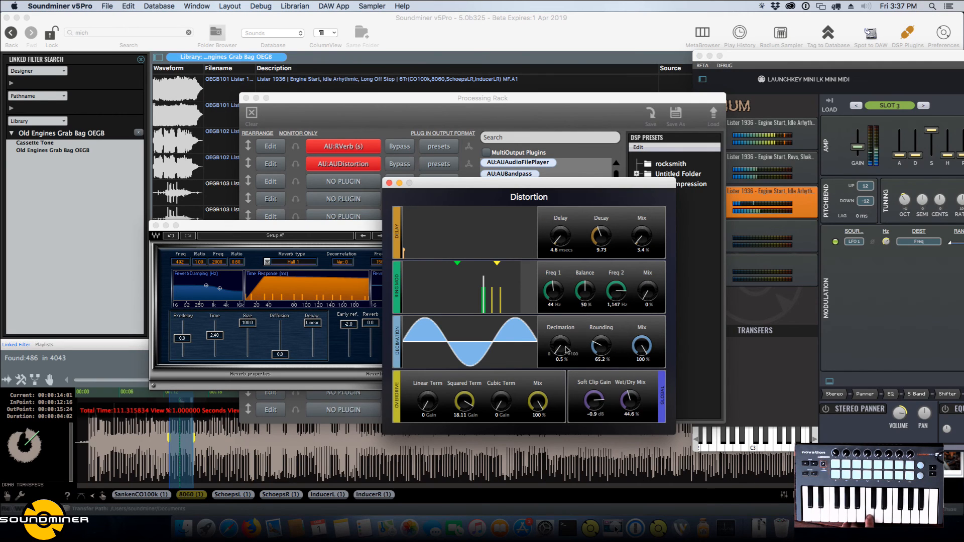
left_click_drag(566, 350, 565, 354)
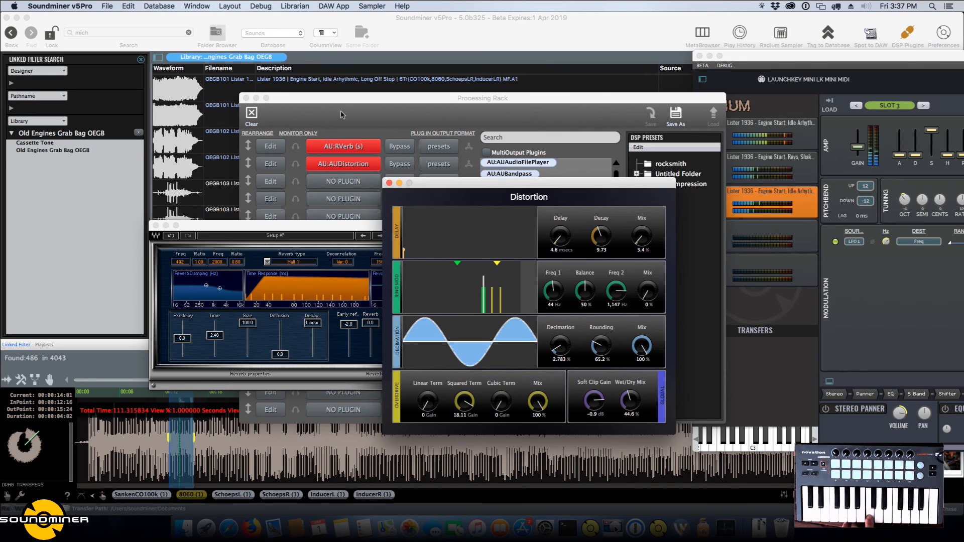
left_click(345, 163)
left_click(356, 175)
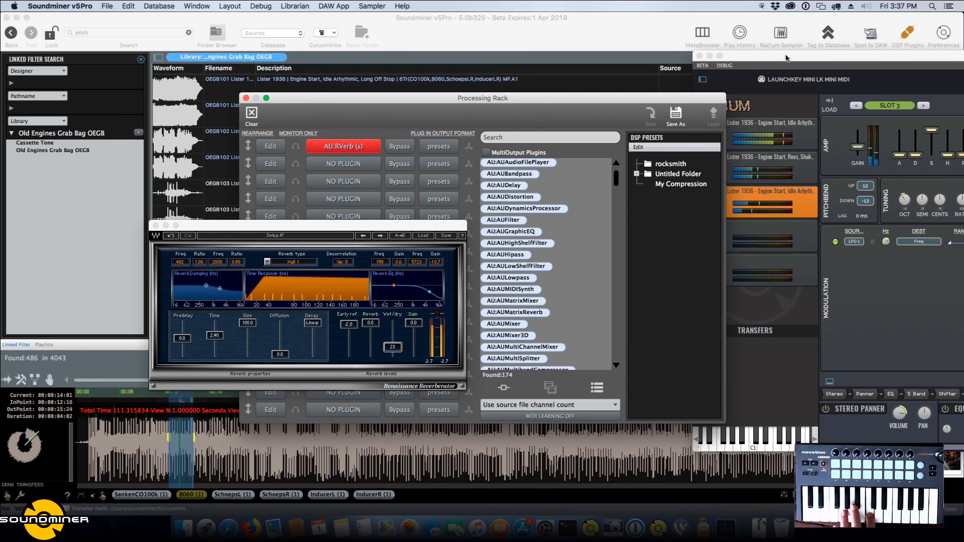
Bring the sampler window back over the Processing Rack and show its preset load area.
left_click_drag(784, 57, 324, 34)
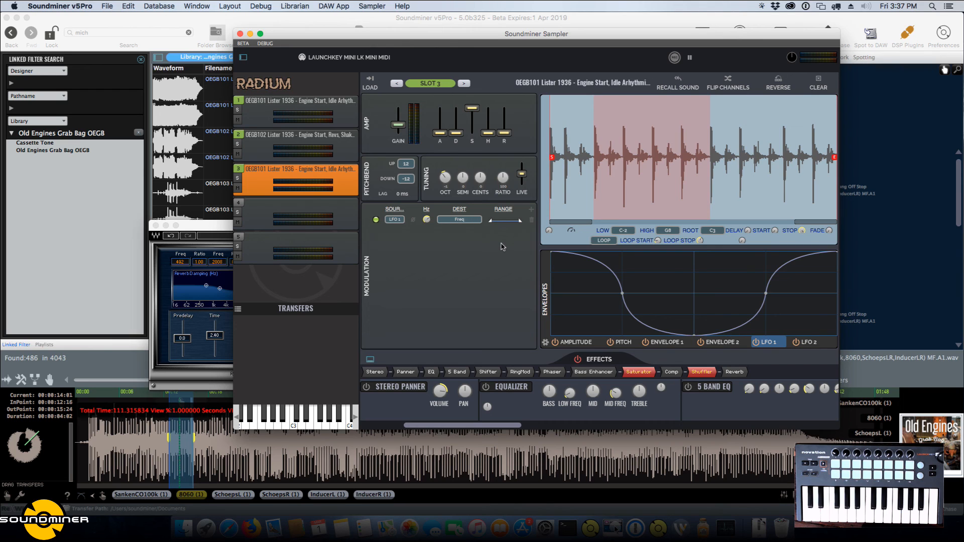
left_click(236, 43)
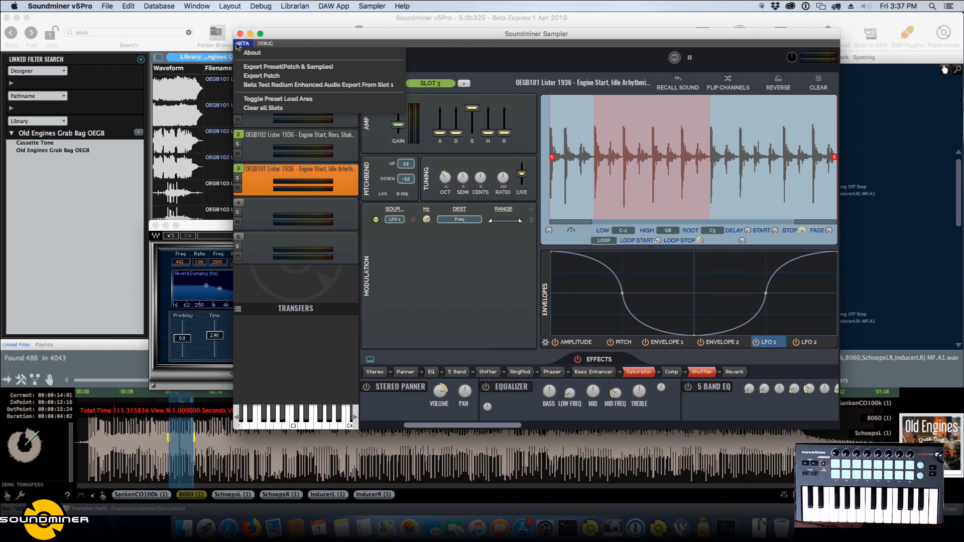
left_click(254, 100)
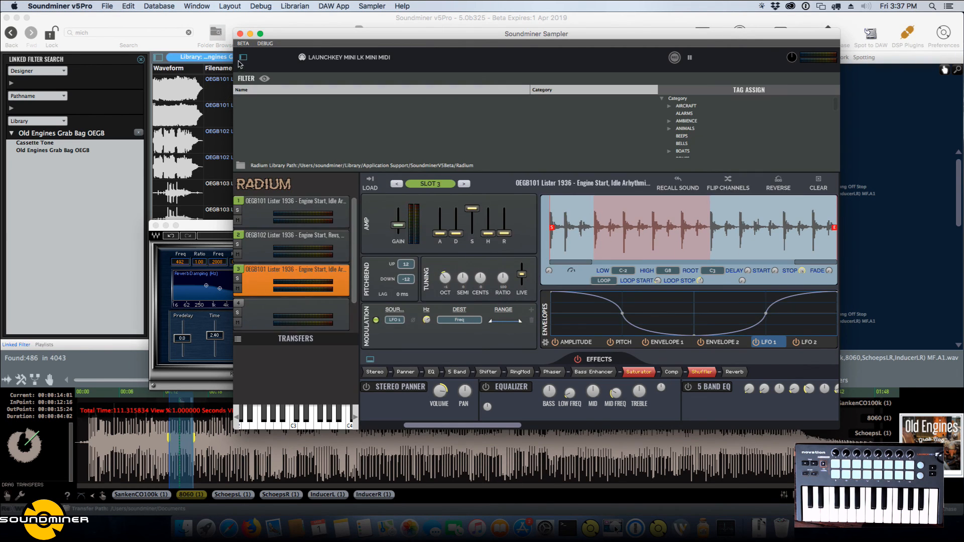
Export only the patch, without samples, to the Radium folder, using a first name as the file name.
left_click(243, 44)
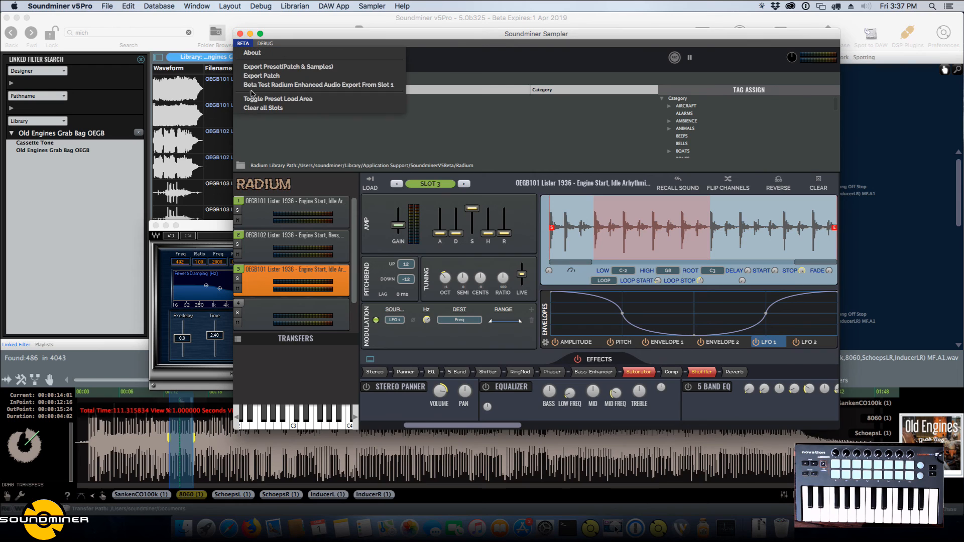
left_click(275, 76)
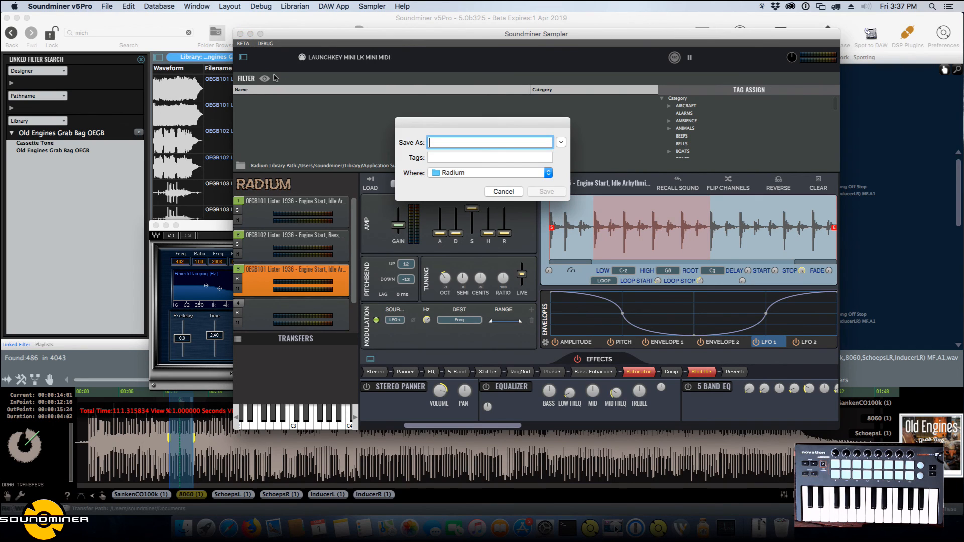
type("justin")
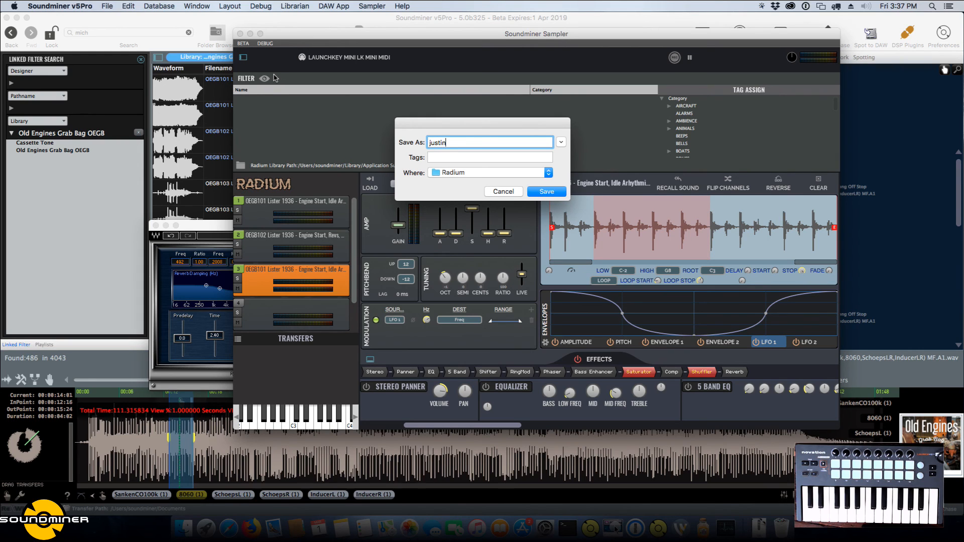
key("Return")
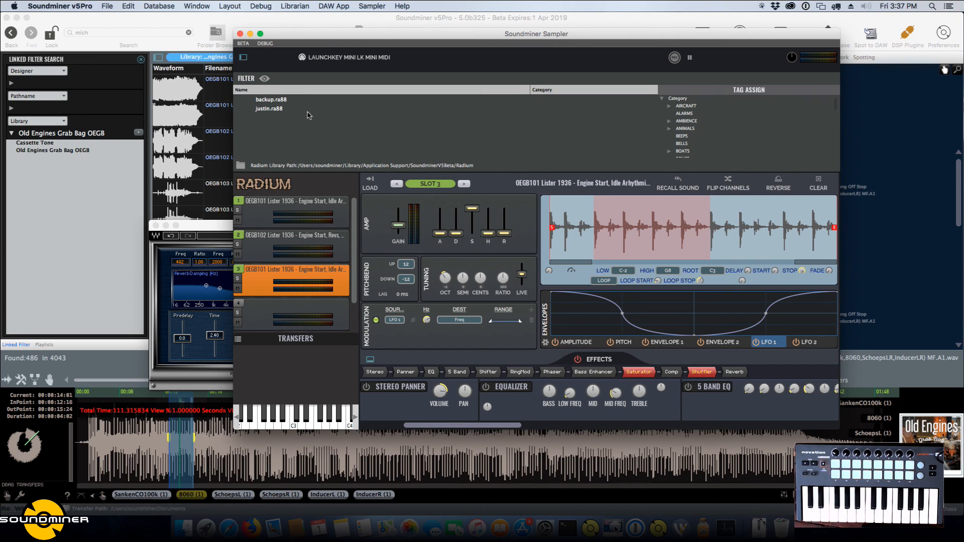
Export the preset with patch and samples to the Radium folder as "engine".
left_click(243, 44)
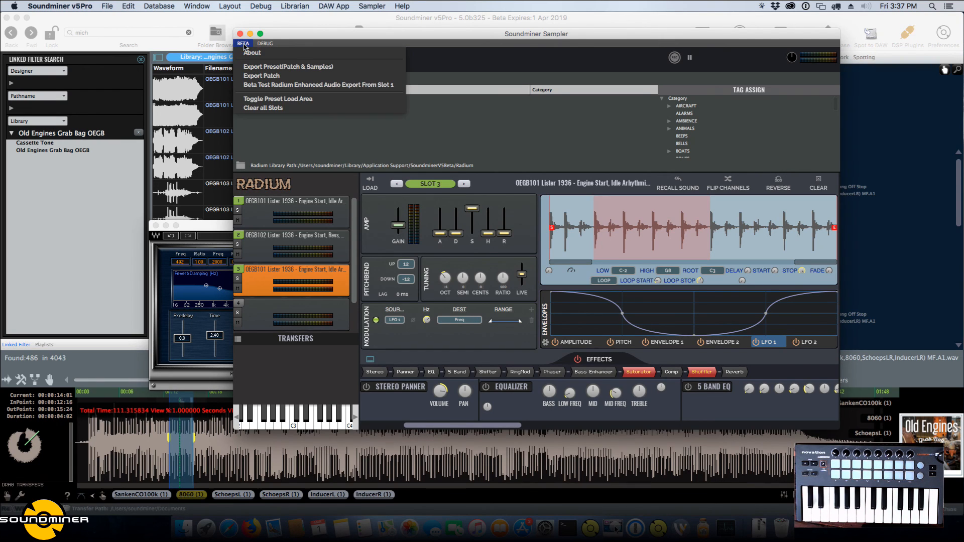
left_click(249, 68)
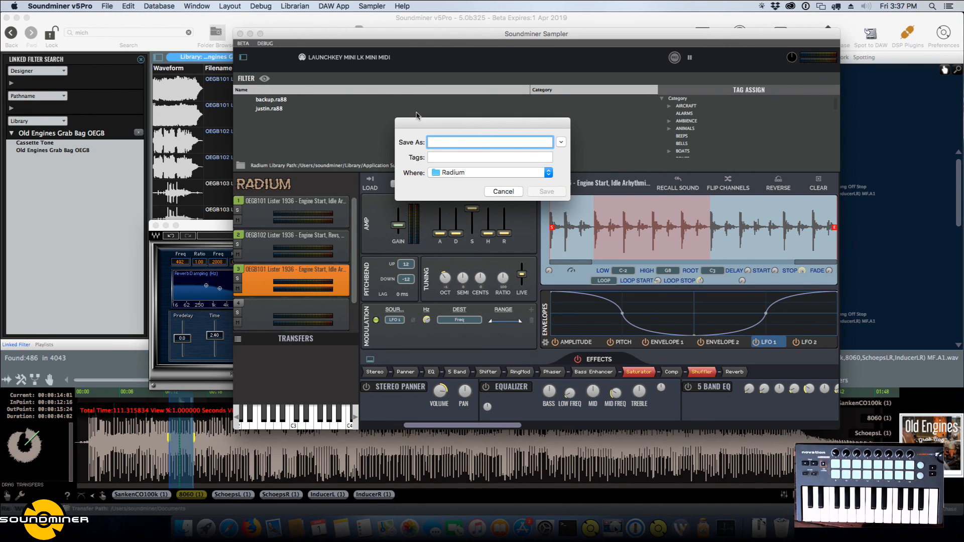
type("engine")
key("Return")
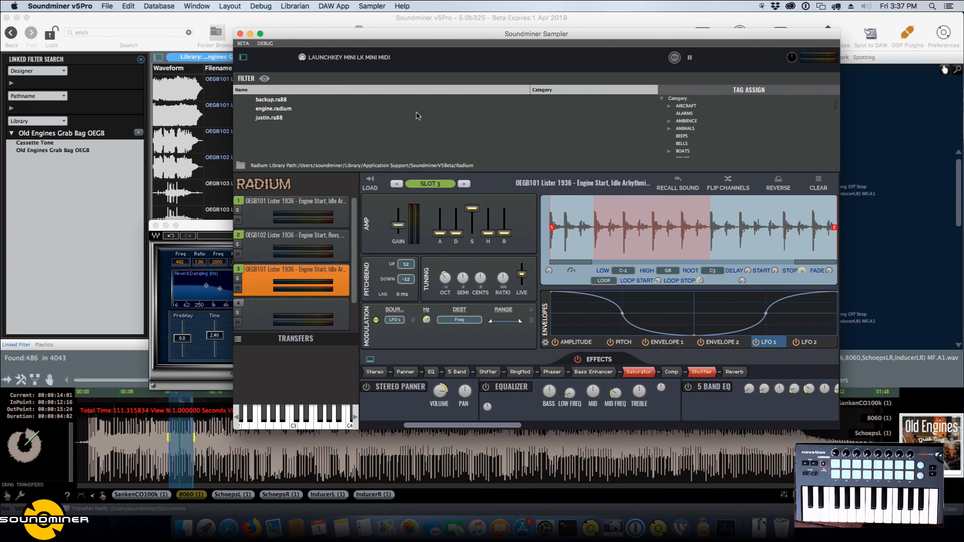
Select engine.radium in the preset list and hide the preset load area.
left_click(296, 111)
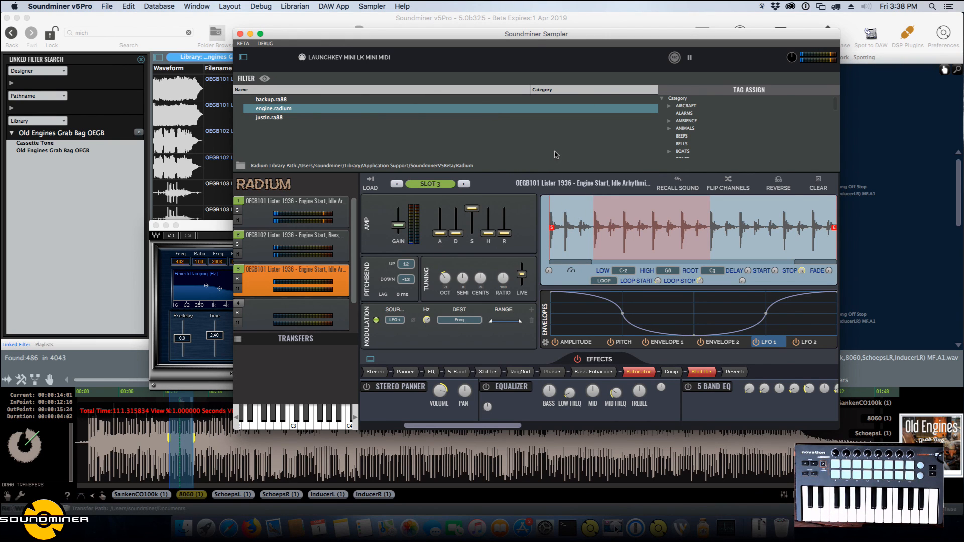
left_click(265, 43)
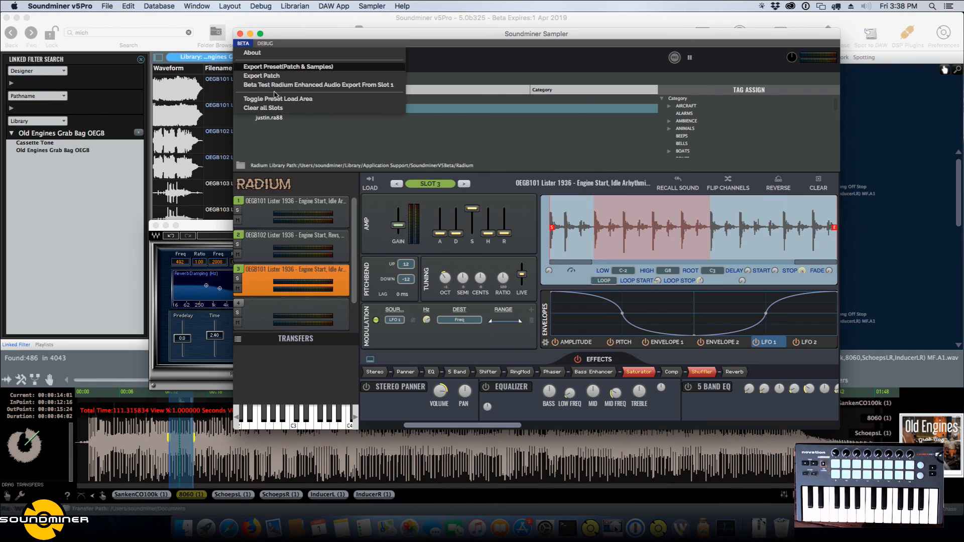
left_click(286, 97)
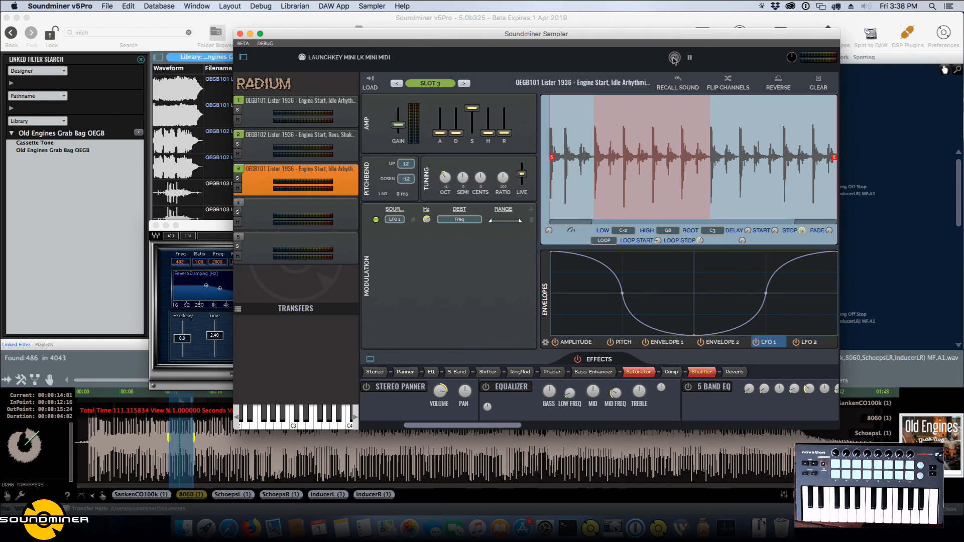
Record the sampler's output into a new Desktop folder named "delete me" and stop the recording.
left_click(674, 58)
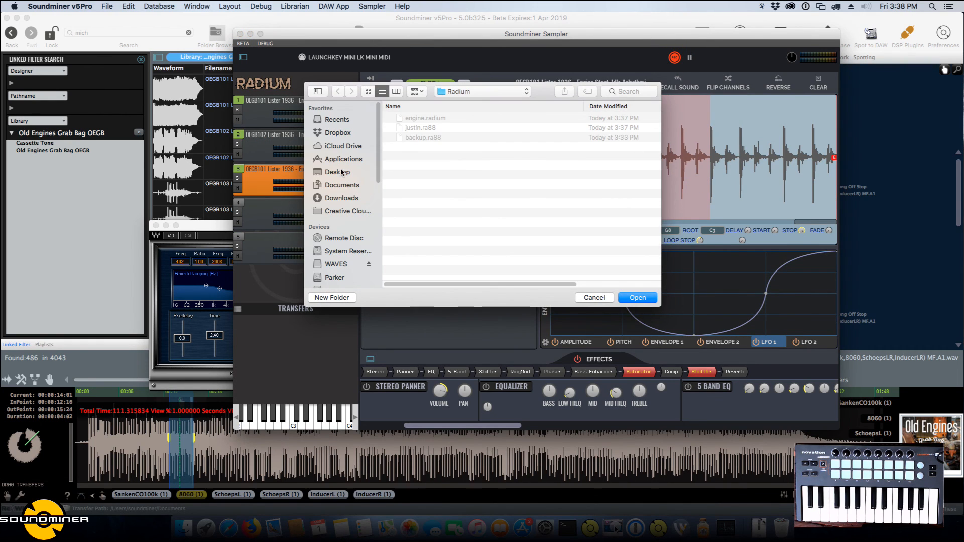
left_click(341, 172)
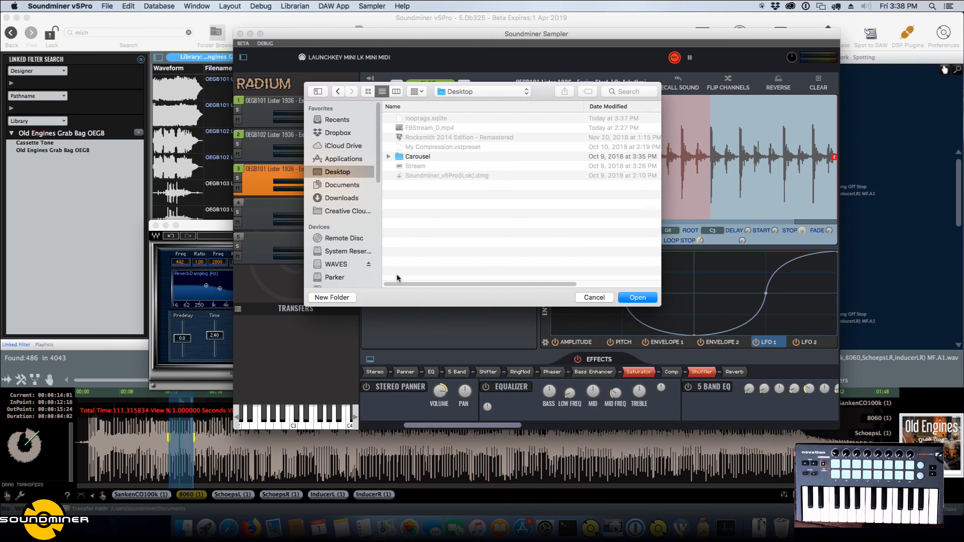
left_click(324, 297)
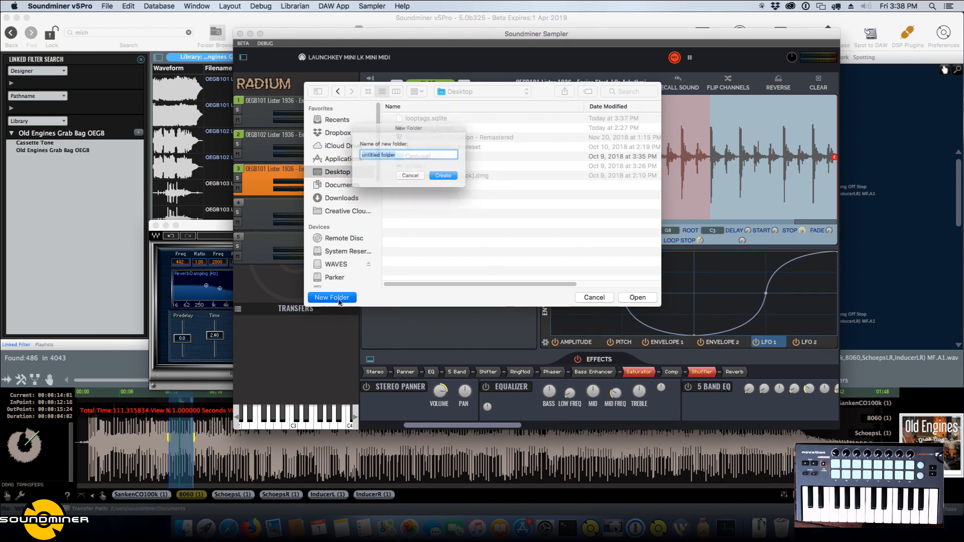
left_click(410, 182)
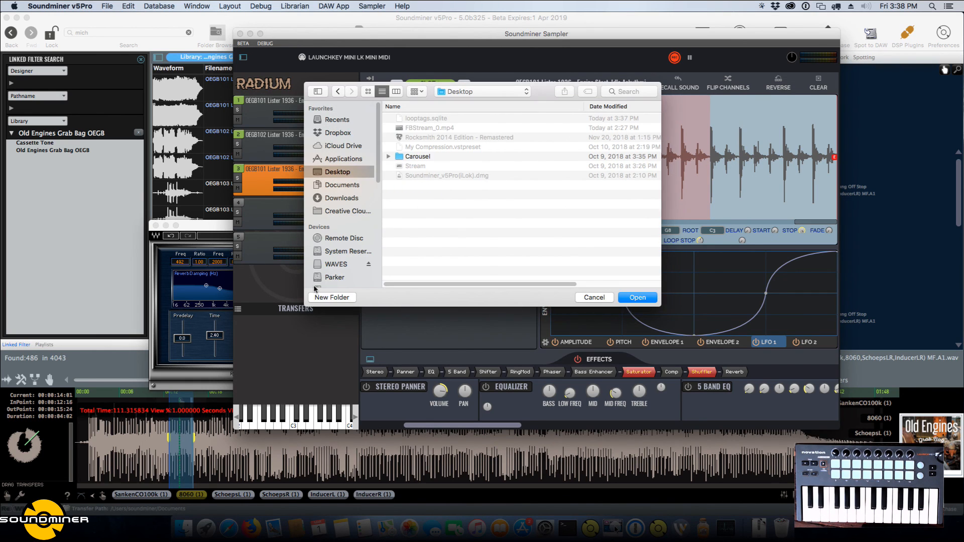
left_click(325, 296)
type("delete me")
key("Return")
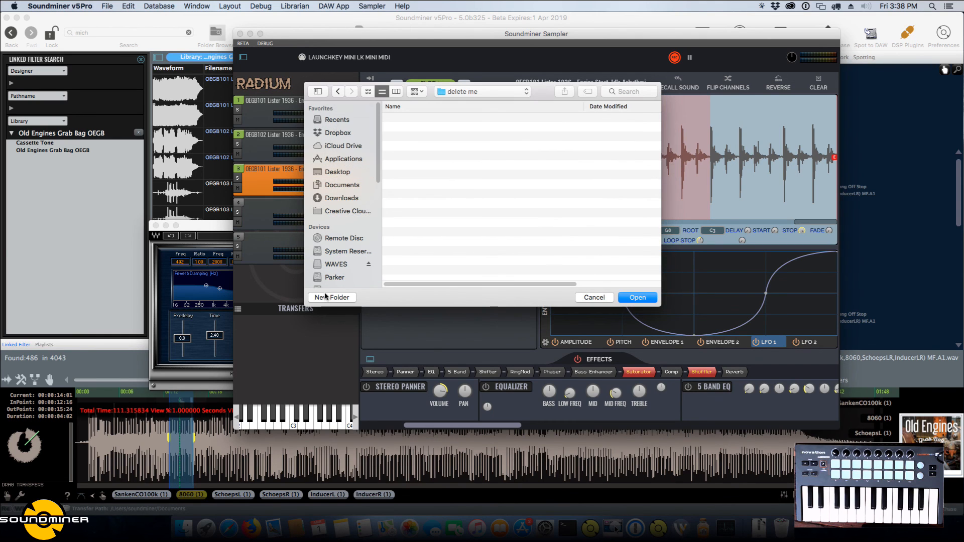
left_click(645, 298)
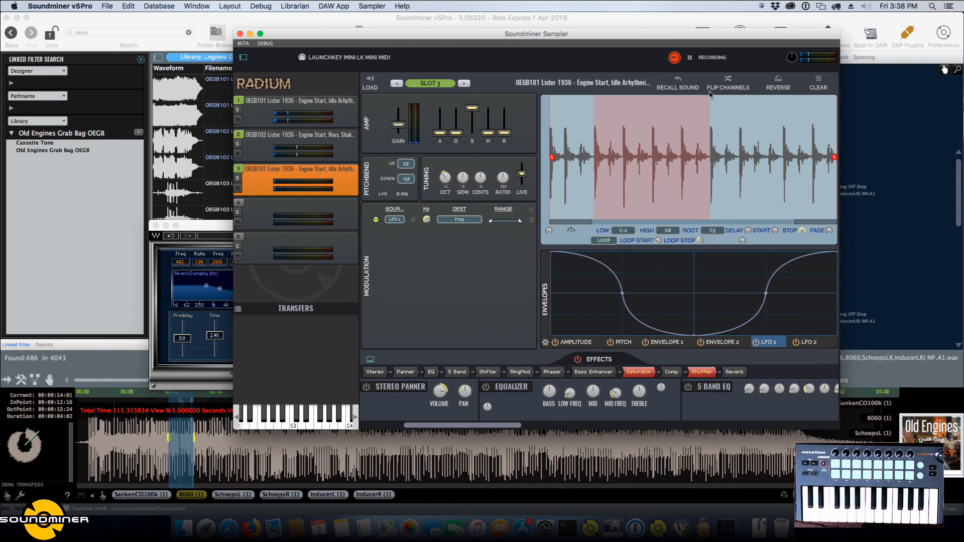
left_click(675, 57)
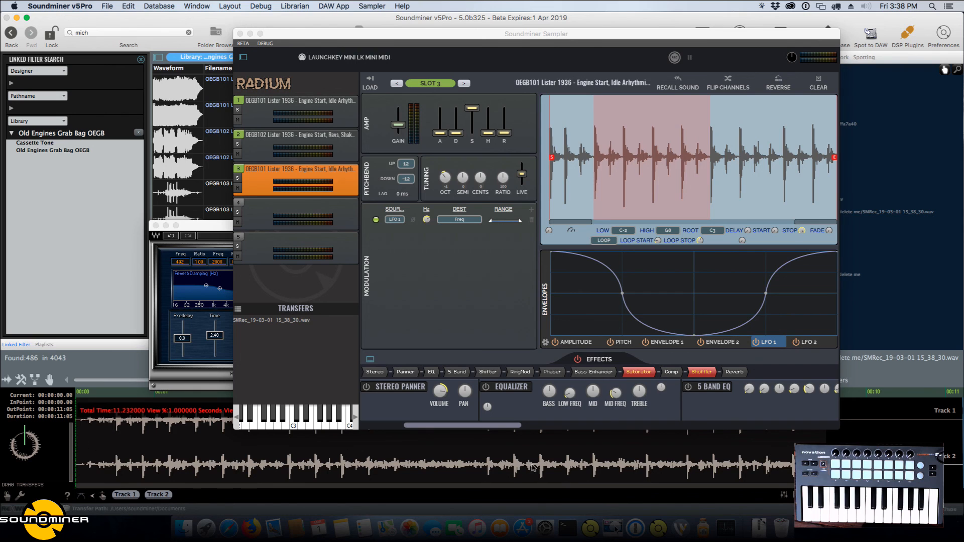
Move the sampler and Processing Rack windows apart to uncover the rack's plugin slots and the recorded waveform.
left_click_drag(444, 32, 585, 37)
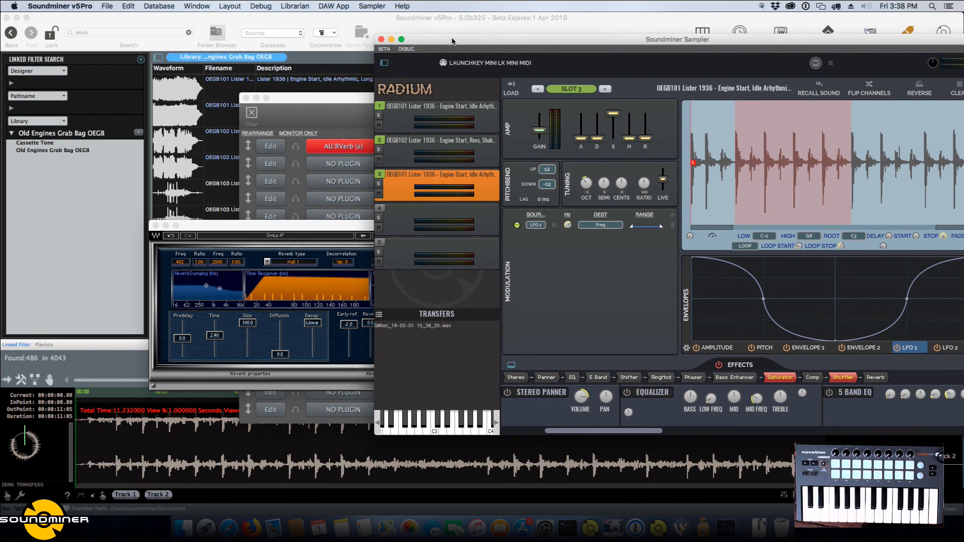
left_click_drag(451, 41, 675, 40)
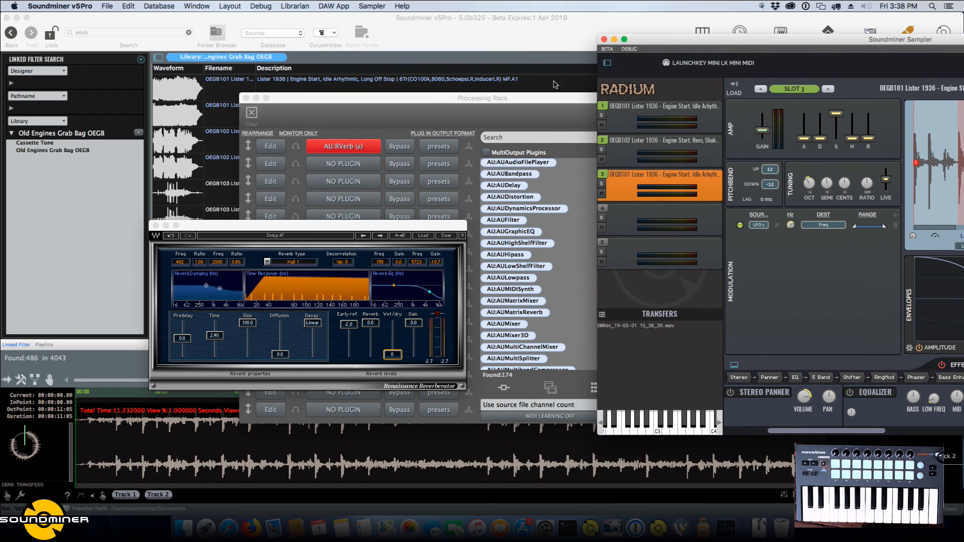
left_click(510, 98)
left_click_drag(510, 97, 355, 58)
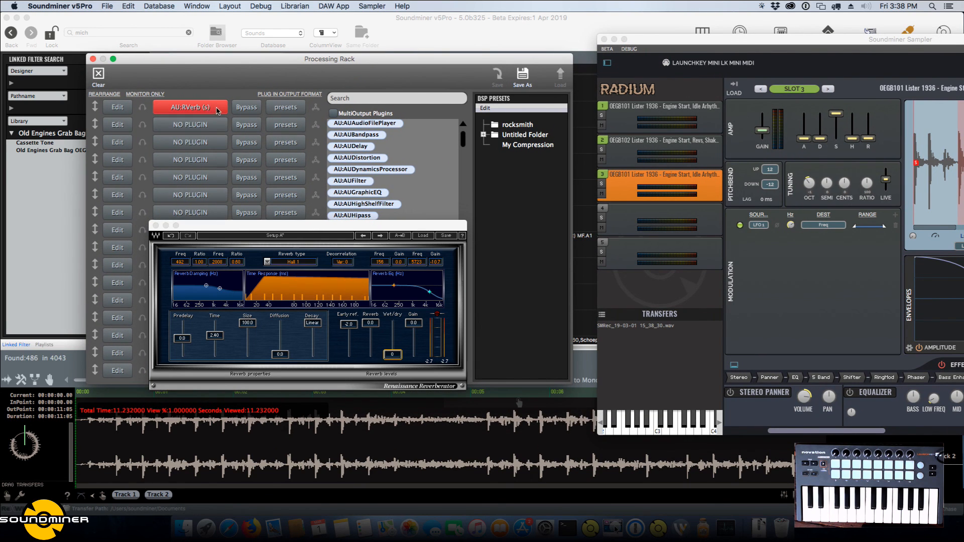
Bypass the AU:RVerb (s) plugin, audition the recording from two points in its waveform and bring the sampler window back over the rack.
left_click(246, 109)
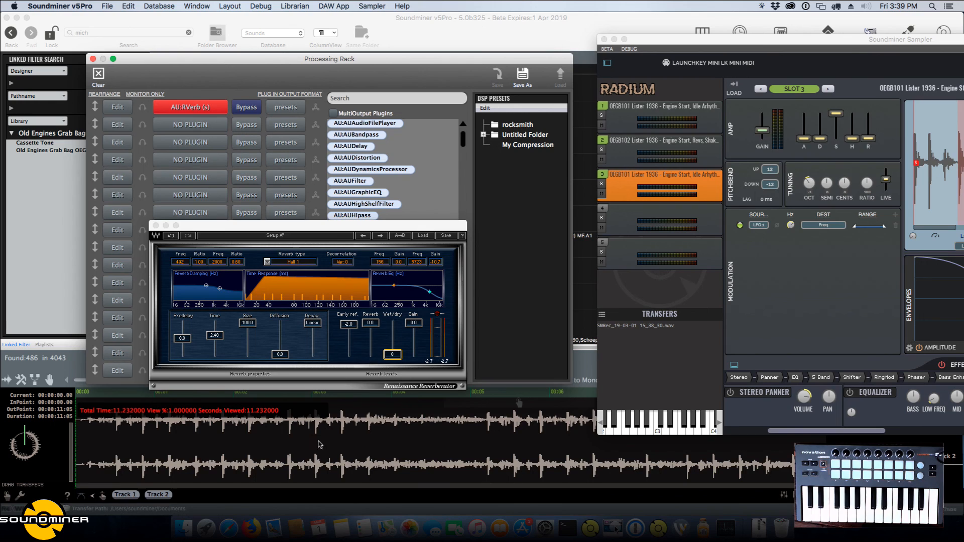
left_click(236, 451)
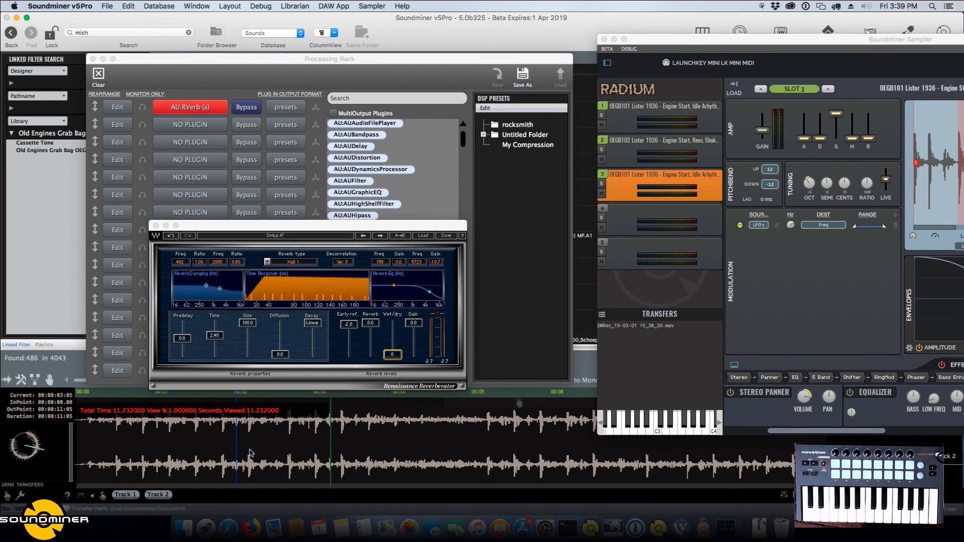
left_click(295, 452)
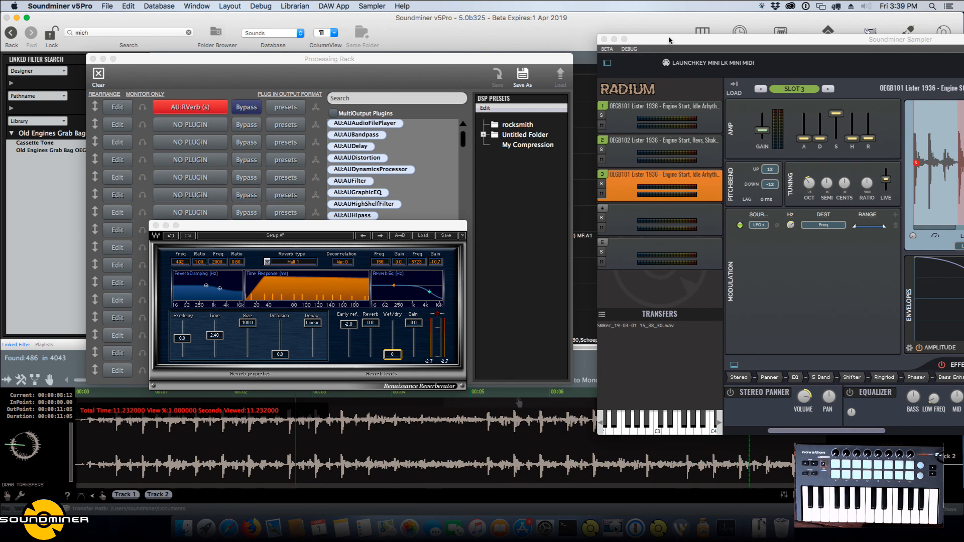
left_click_drag(670, 40, 247, 28)
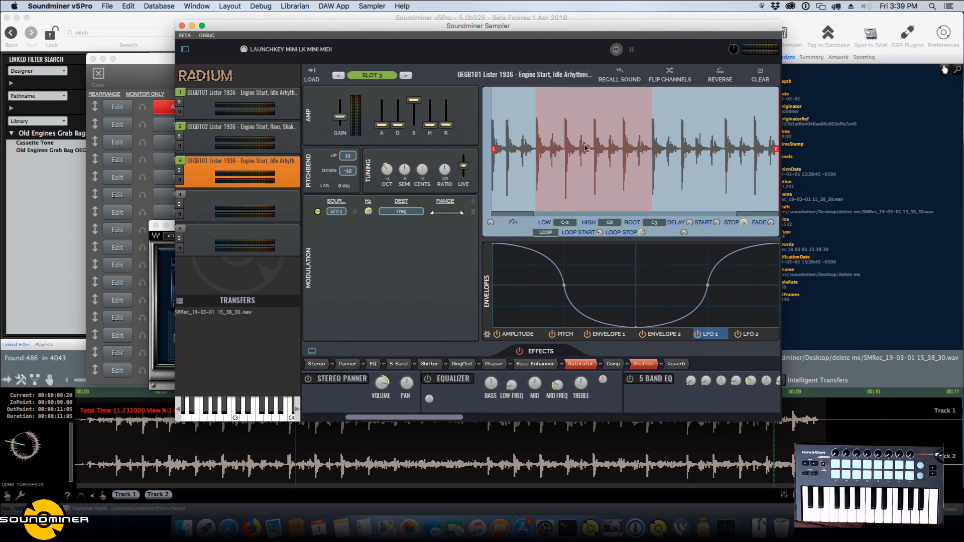